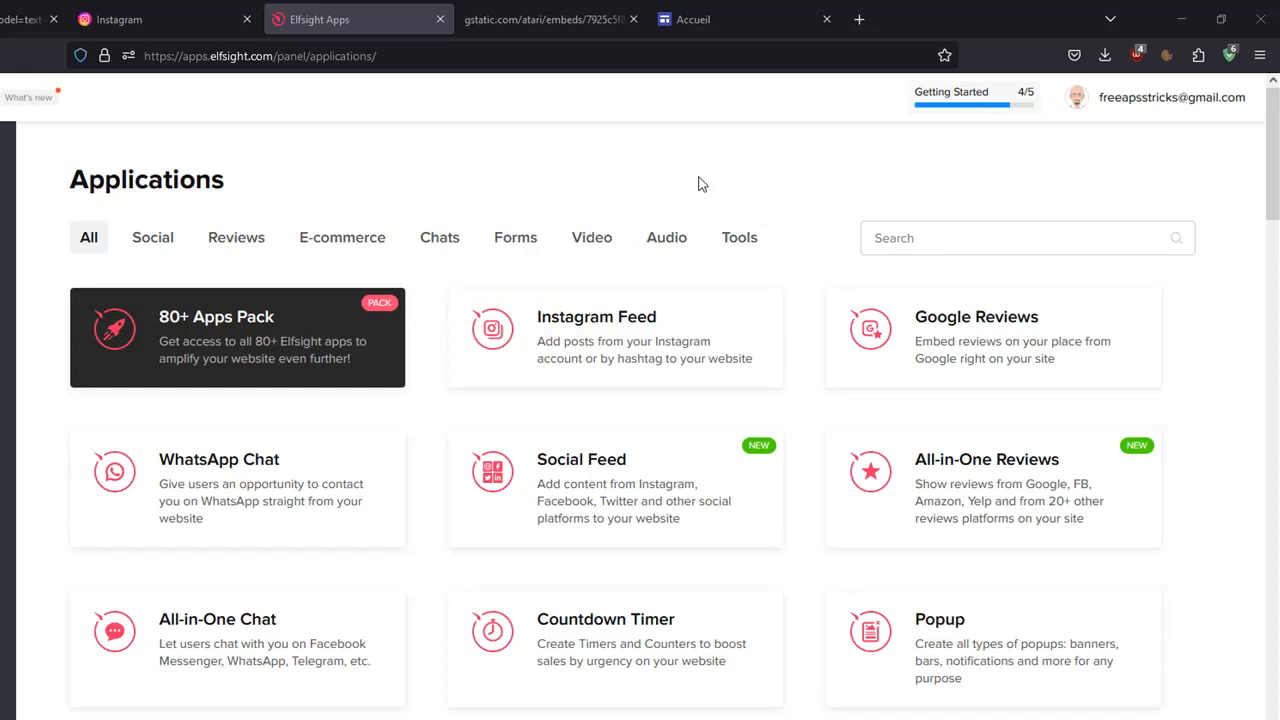
Browse the widget catalogue through the Social, Reviews, E-commerce, Chats, Forms, Audio and Tools categories.
mouse_move(624, 321)
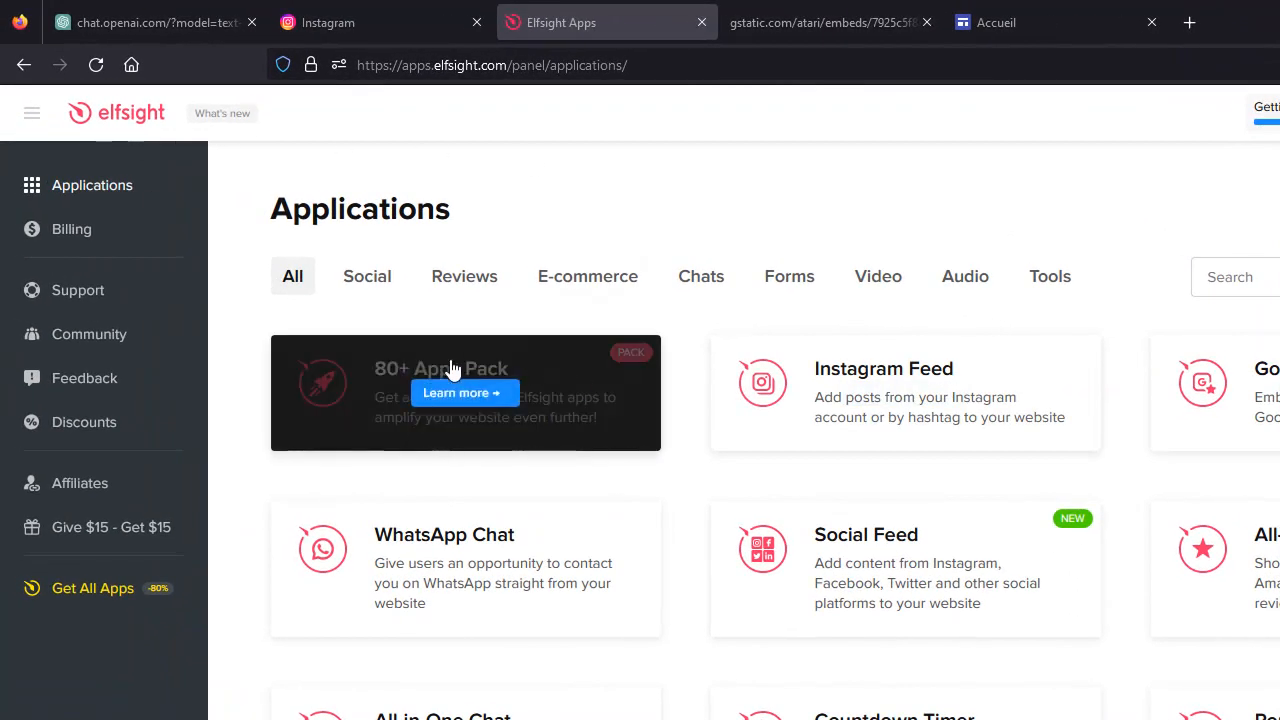
mouse_move(417, 392)
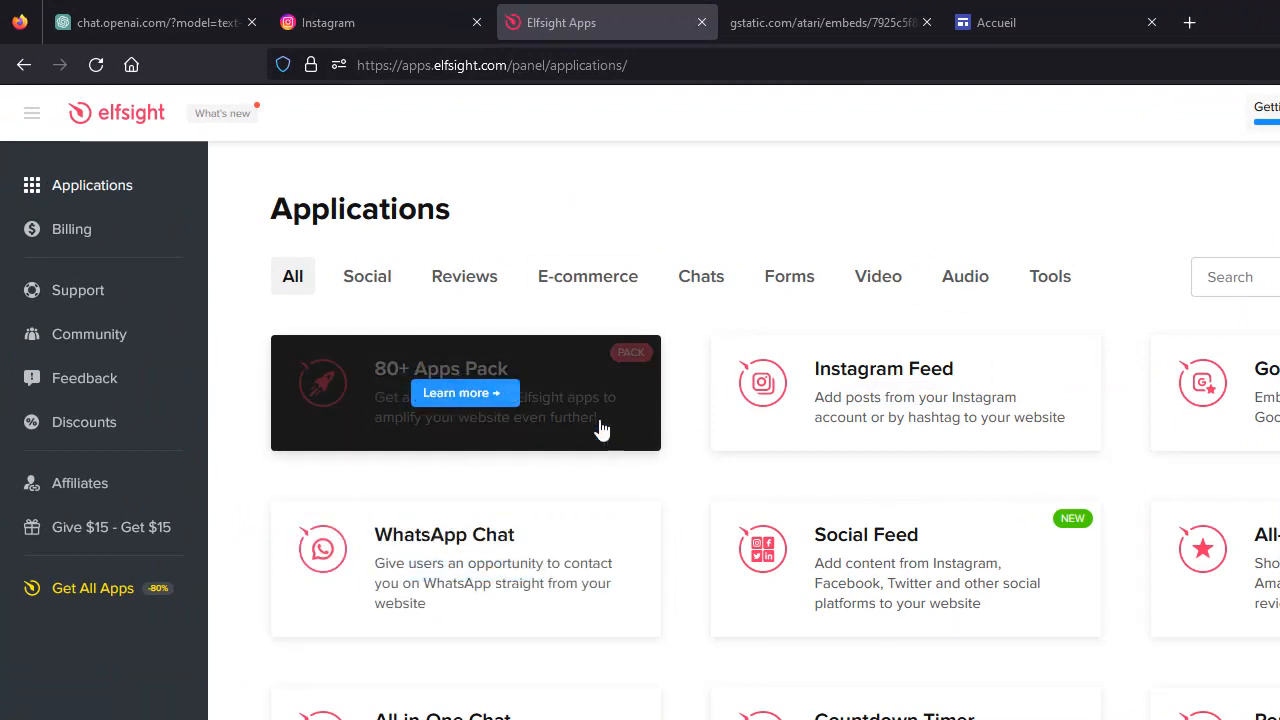
mouse_move(821, 419)
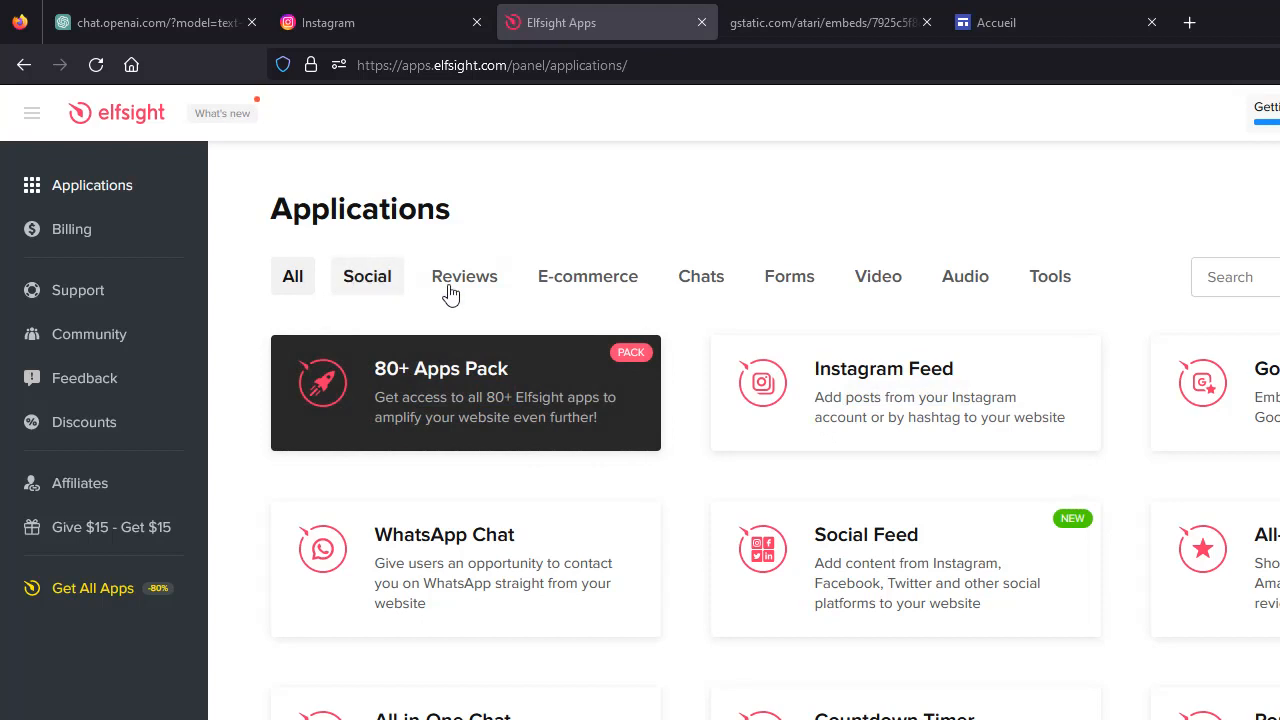
left_click(366, 280)
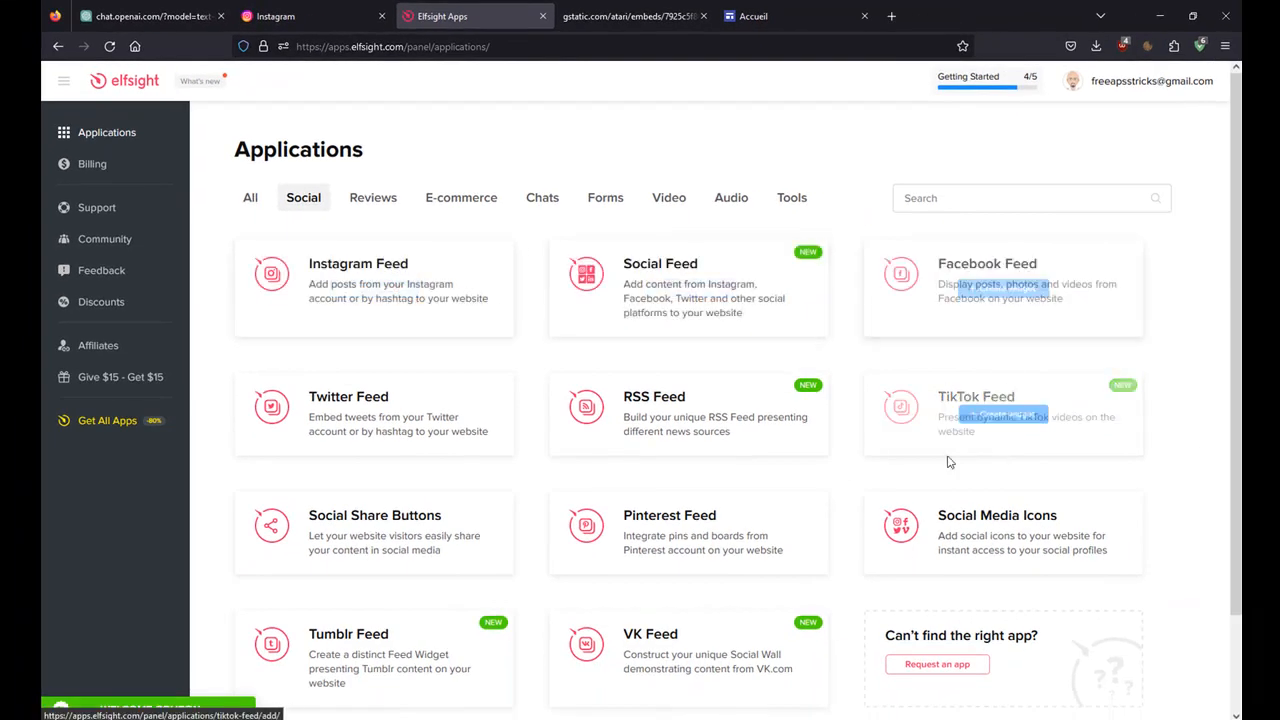
left_click(368, 200)
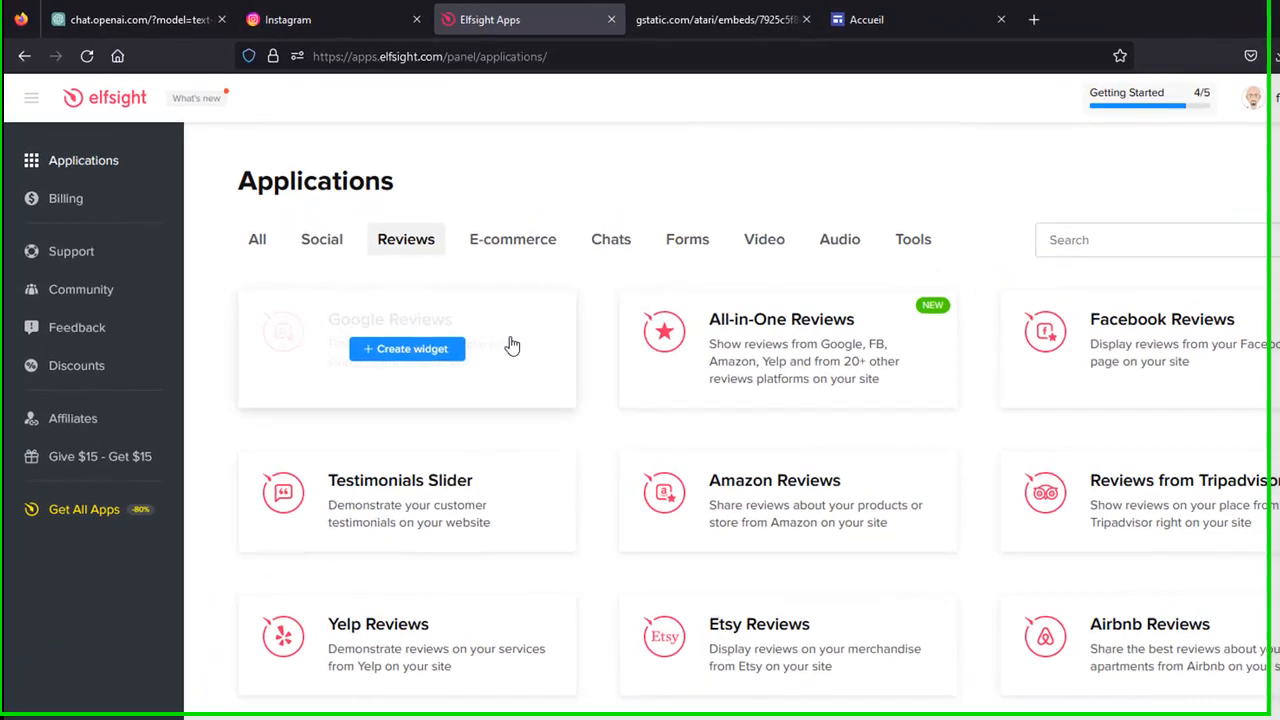
left_click(499, 242)
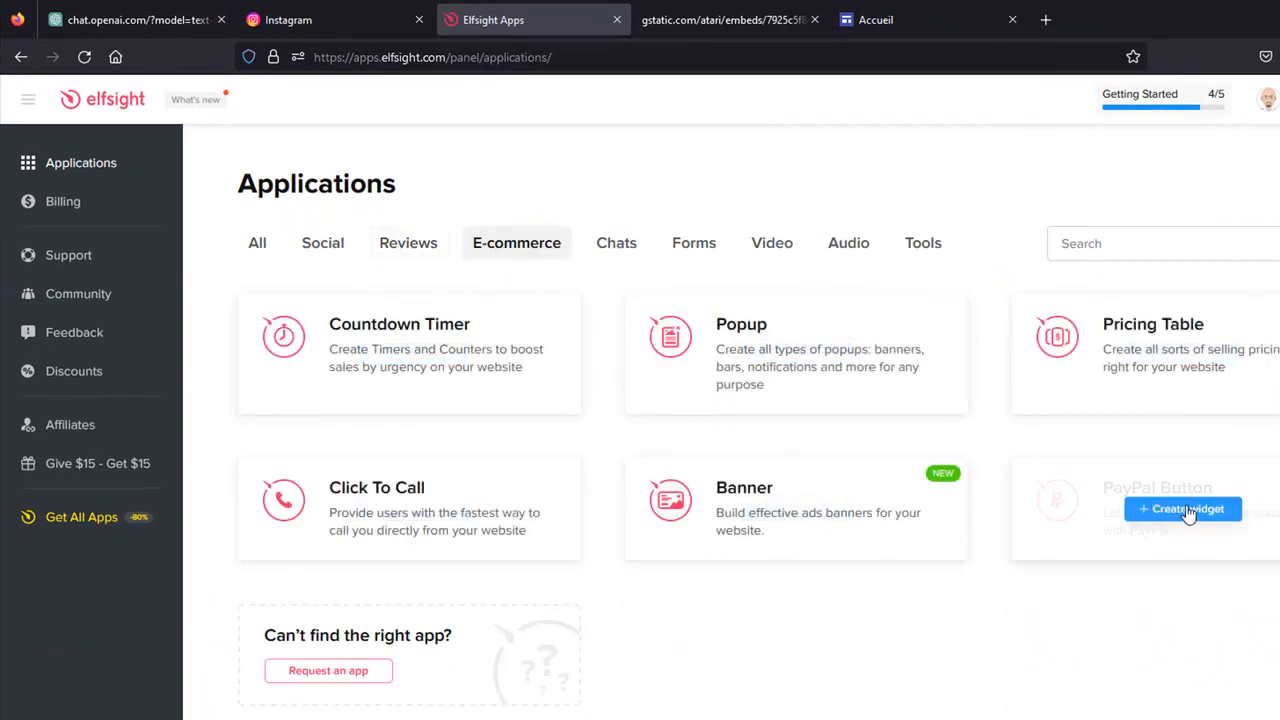
left_click(620, 247)
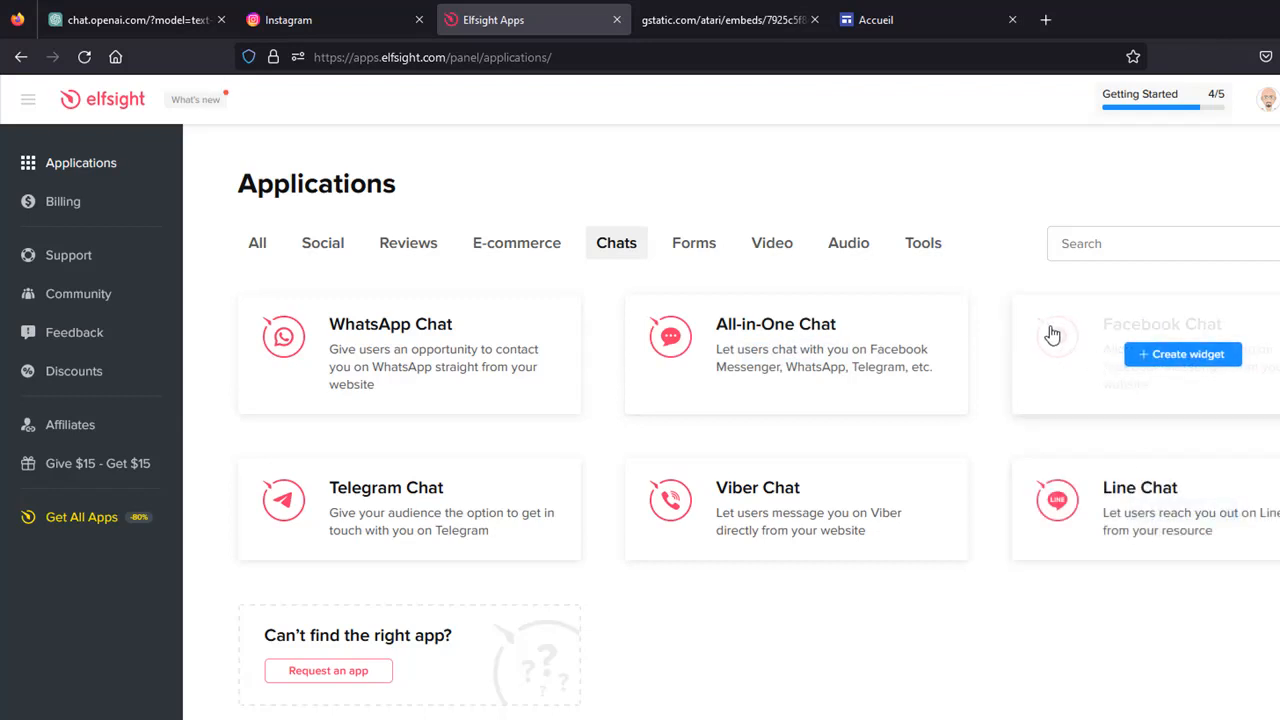
left_click(692, 244)
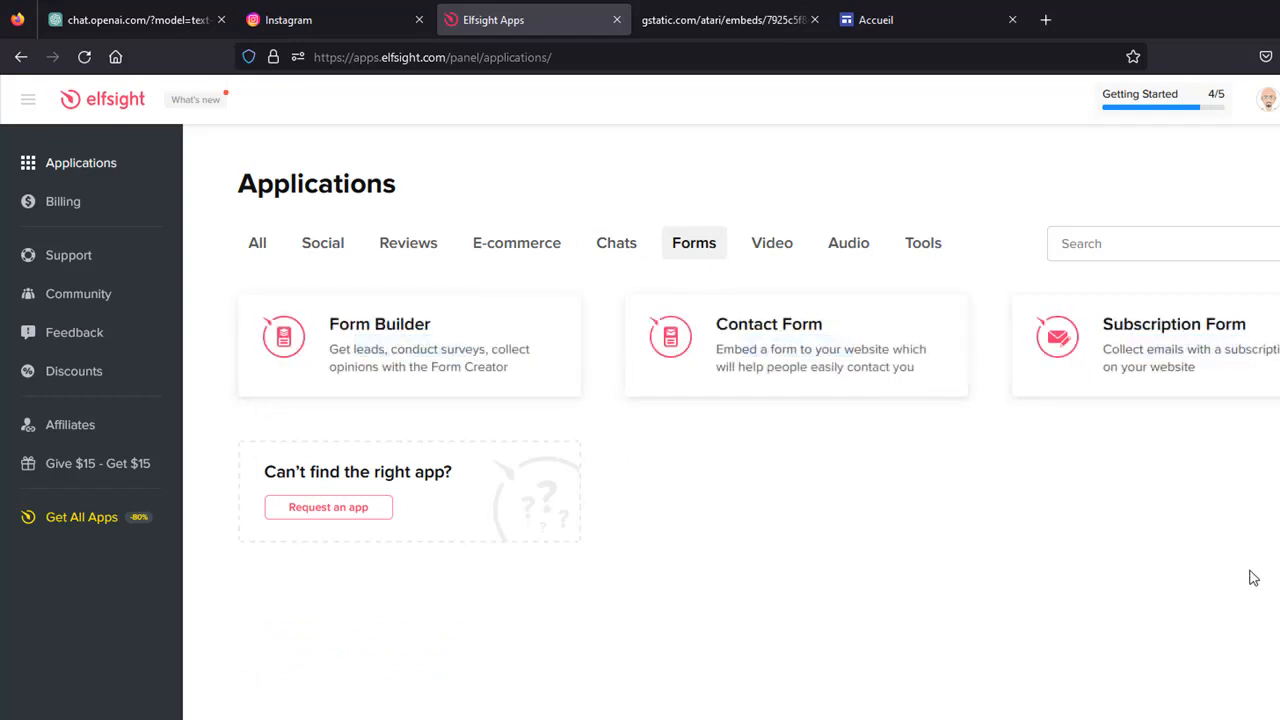
mouse_move(1147, 348)
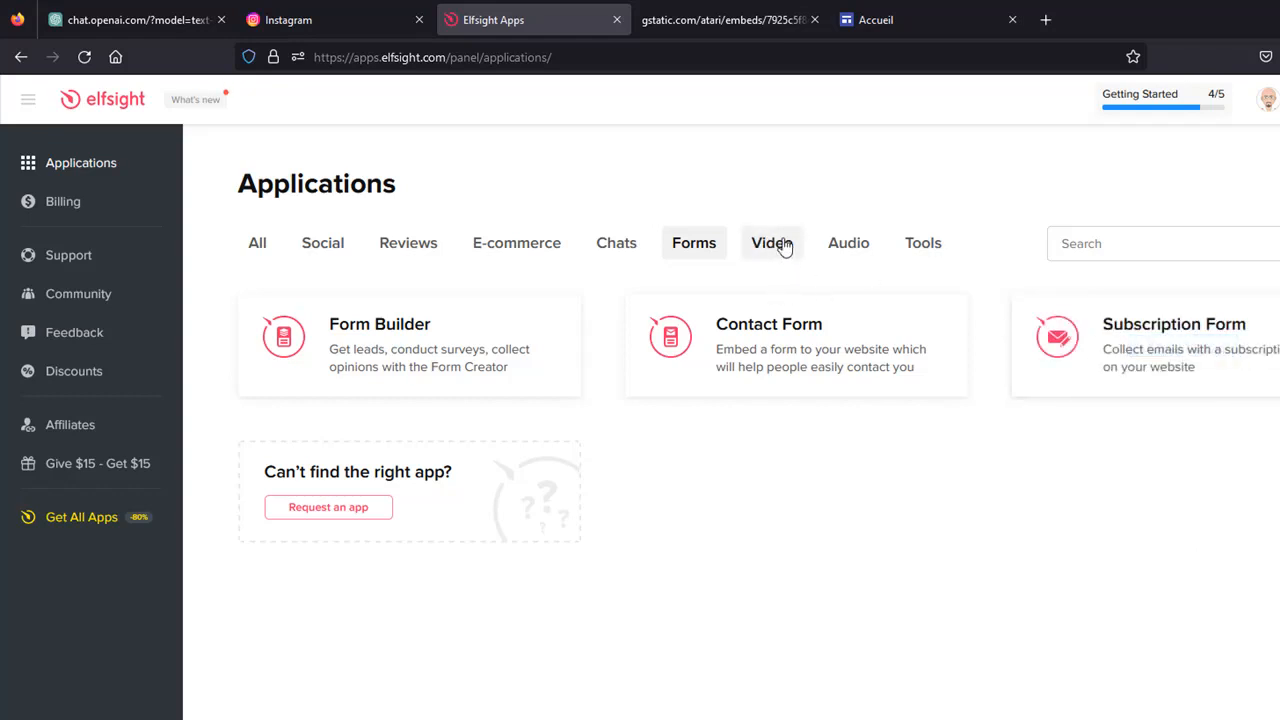
left_click(850, 246)
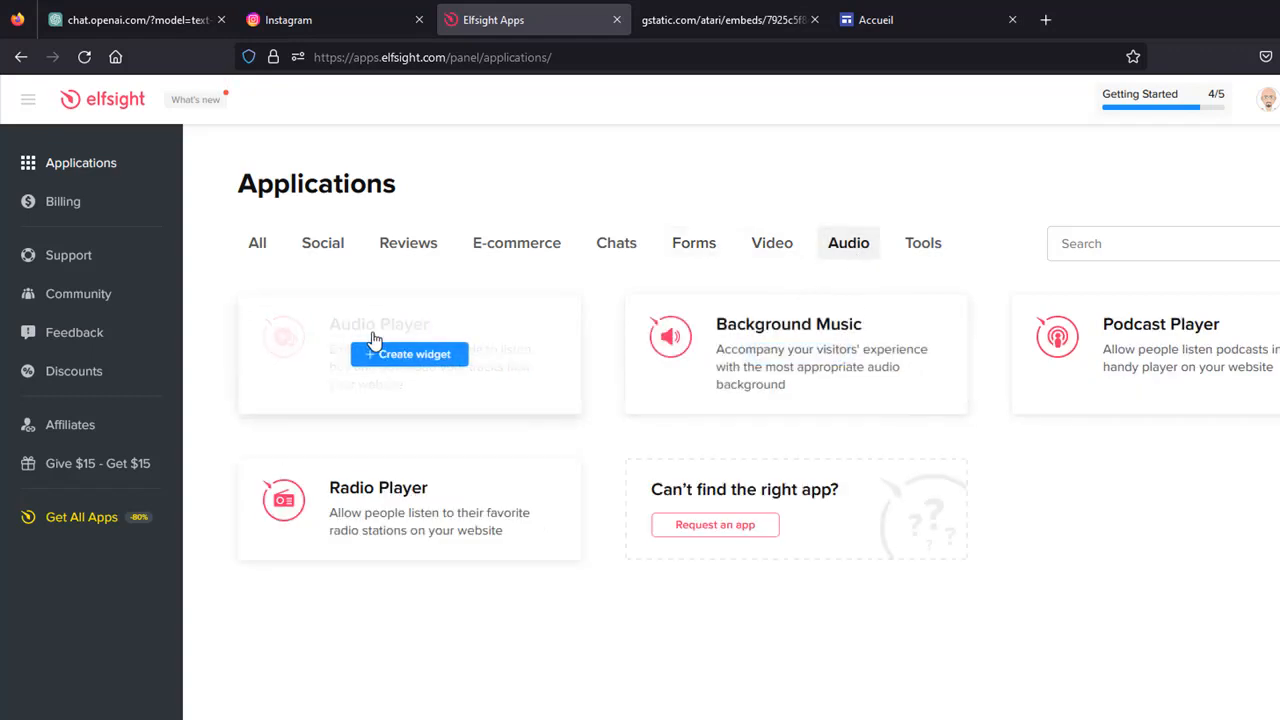
left_click(927, 252)
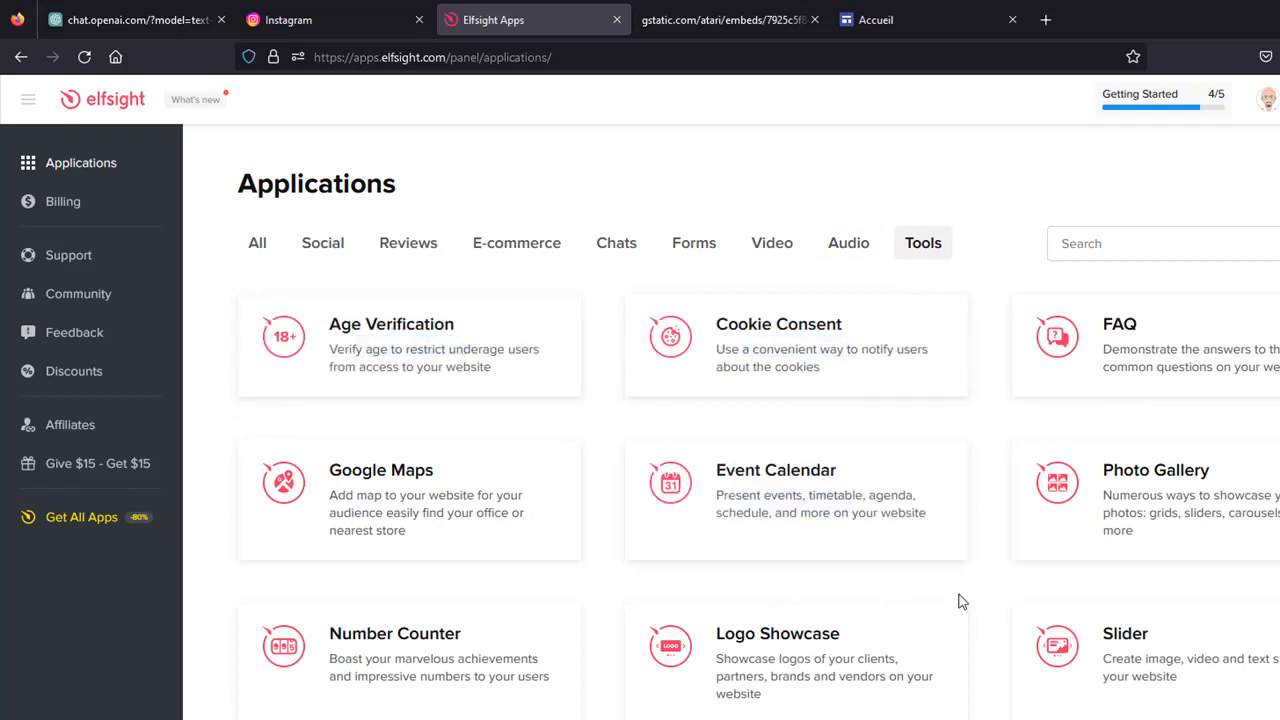
Start a Photo Gallery widget with the Product Photographer template and preview the Coca-Cola can image enlarged.
mouse_move(1114, 491)
left_click(1197, 505)
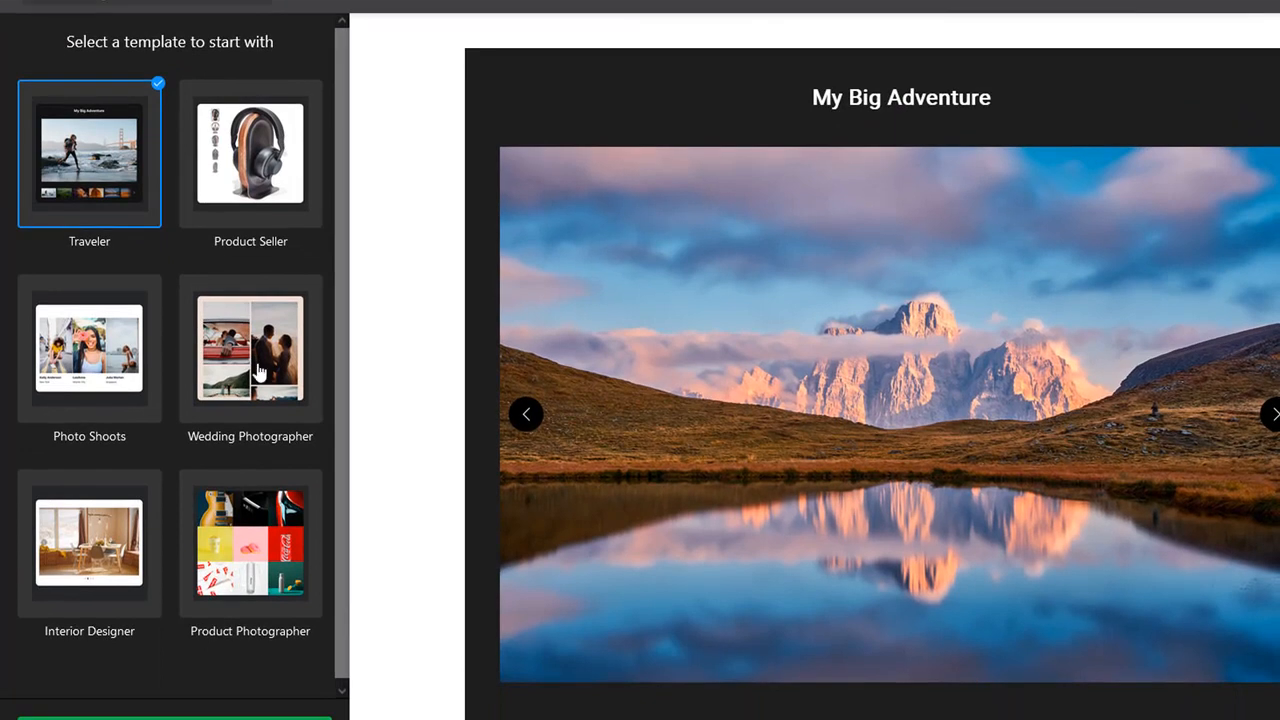
scroll(270, 380, "down", 1)
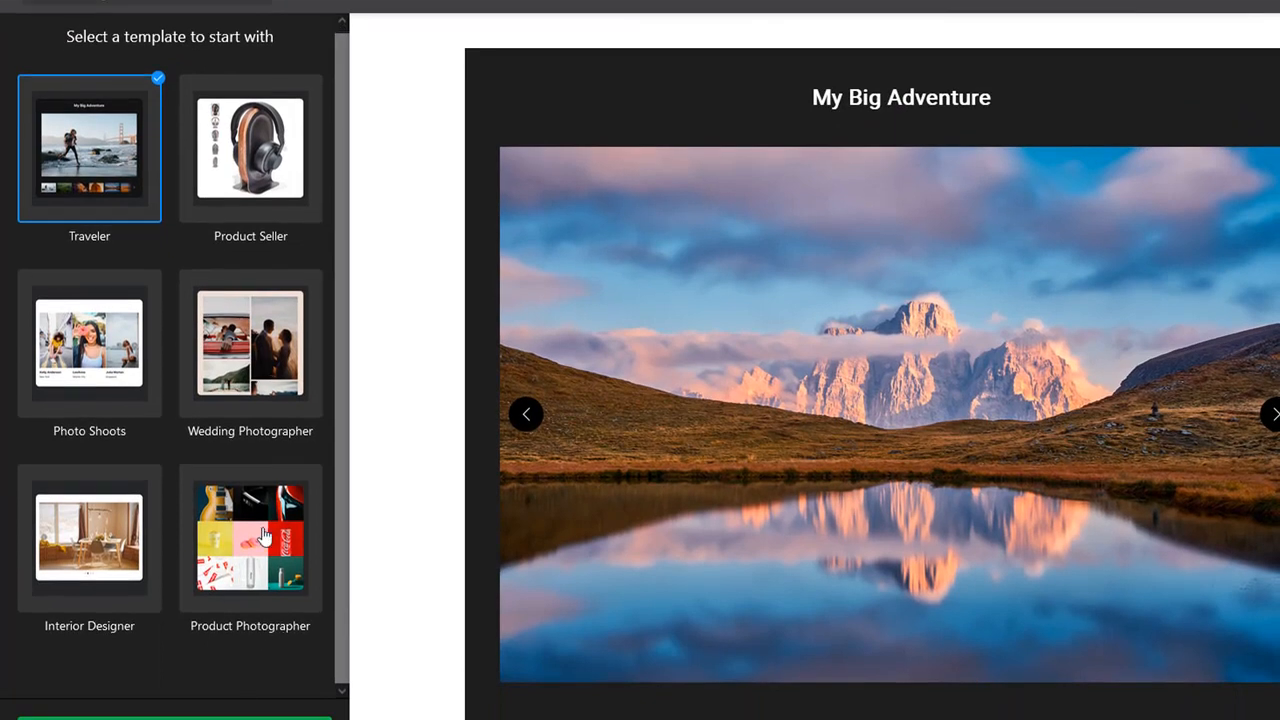
left_click(273, 583)
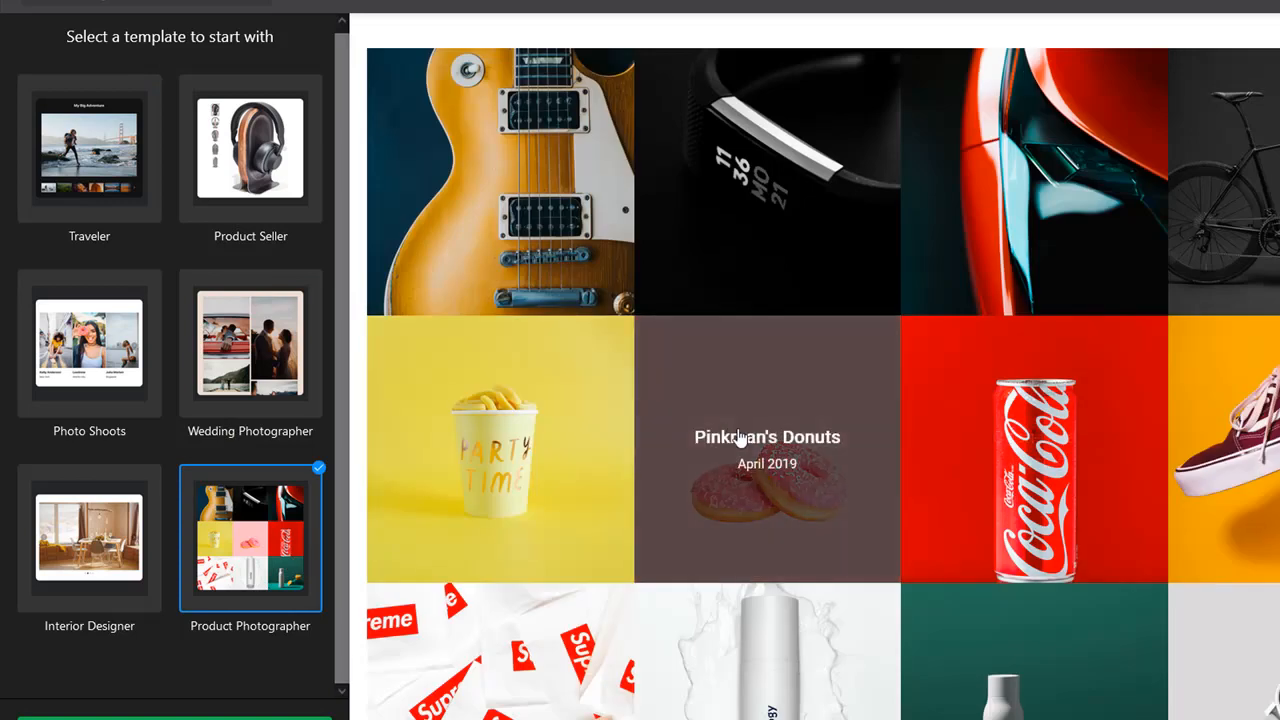
left_click(1009, 449)
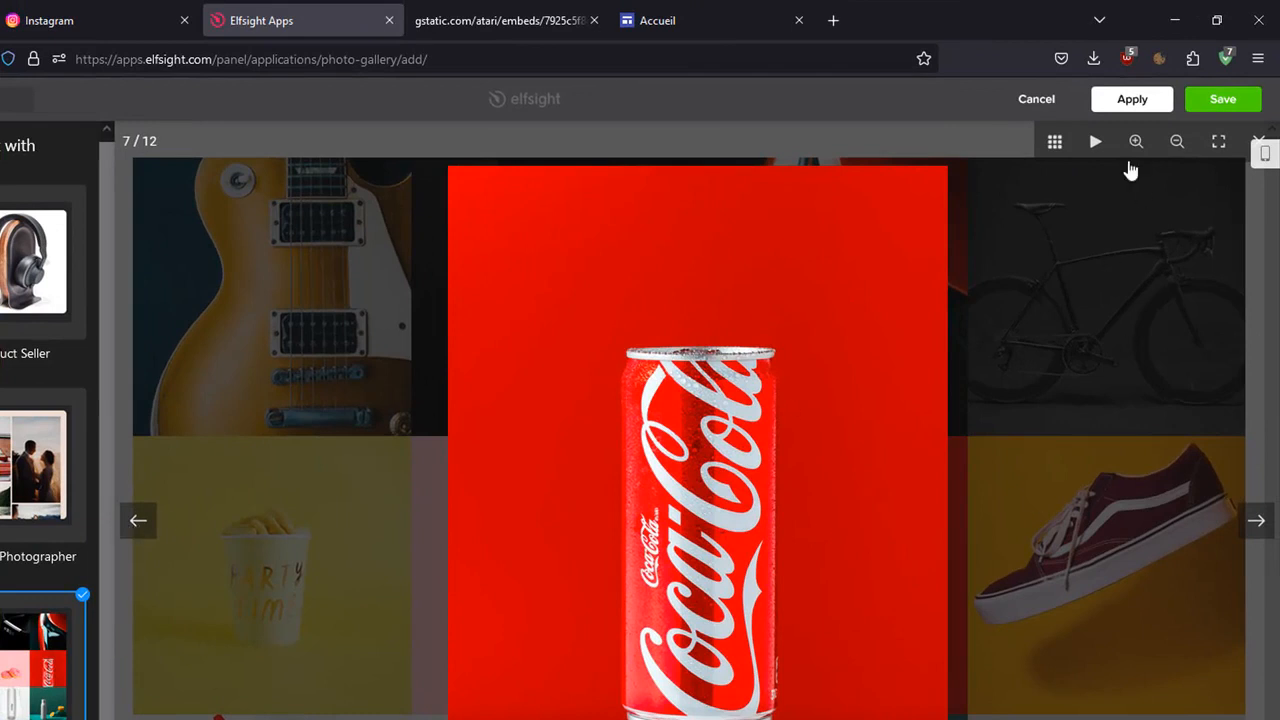
Apply and save the Photo Gallery widget, choose the $0 Lite plan, and copy the widget's installation code.
left_click(1128, 102)
left_click(1226, 100)
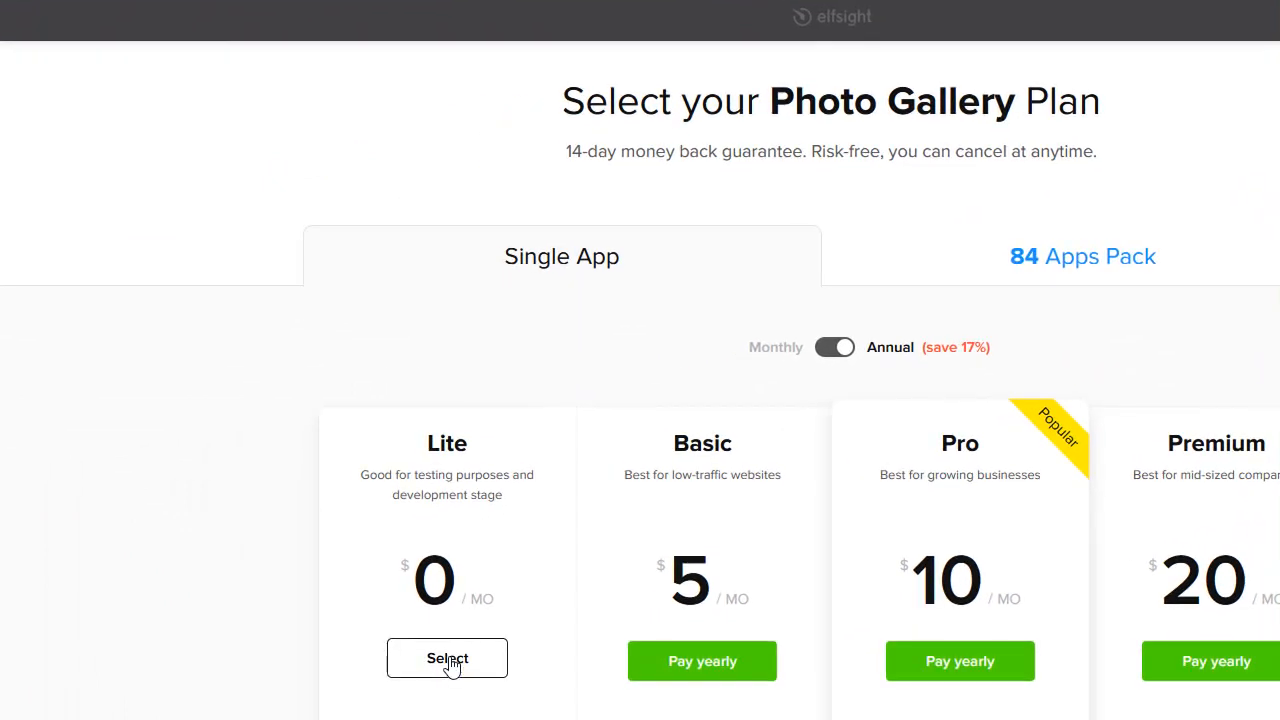
left_click(402, 666)
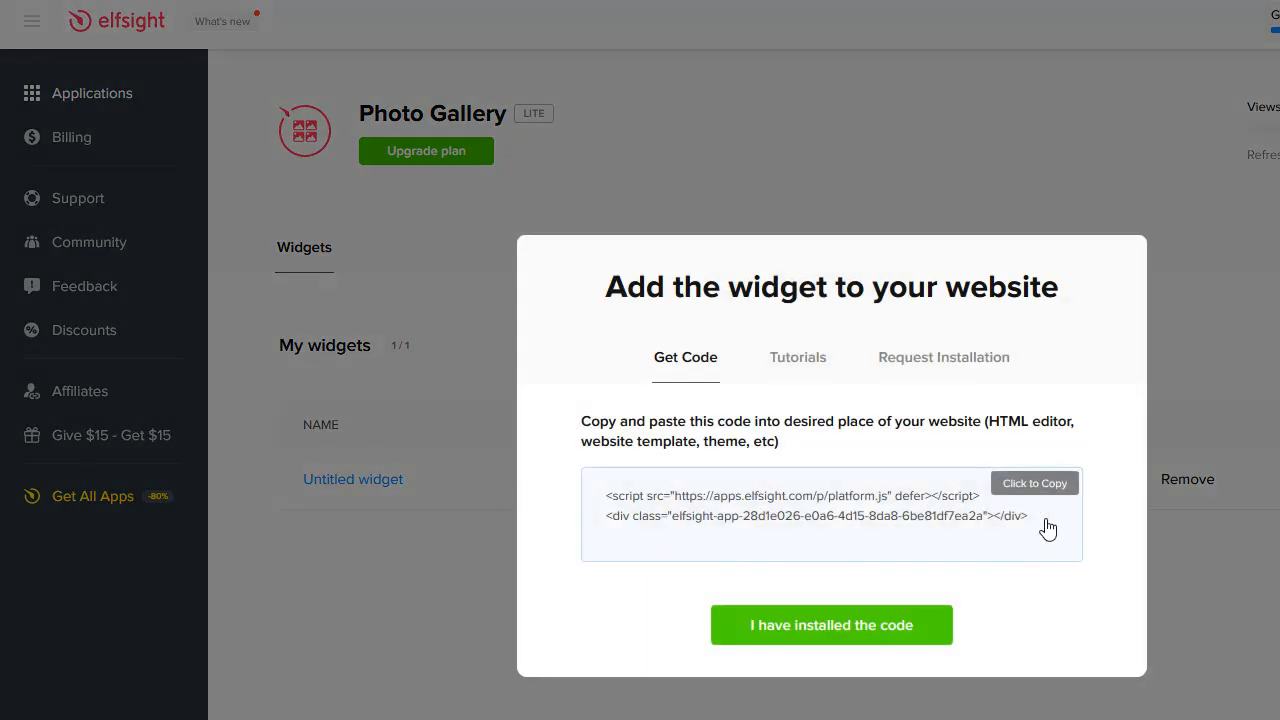
left_click(1035, 483)
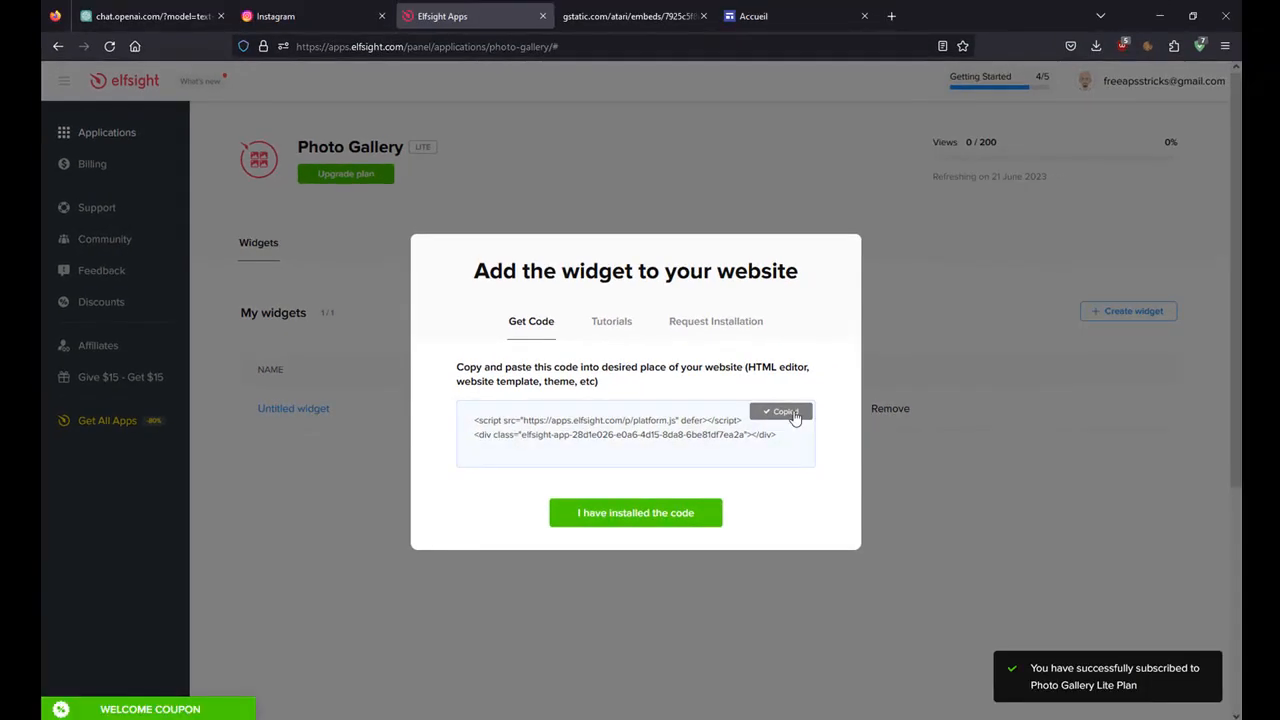
Switch to the Google Sites page, open it for editing, and close the blank gstatic.com page.
left_click(752, 16)
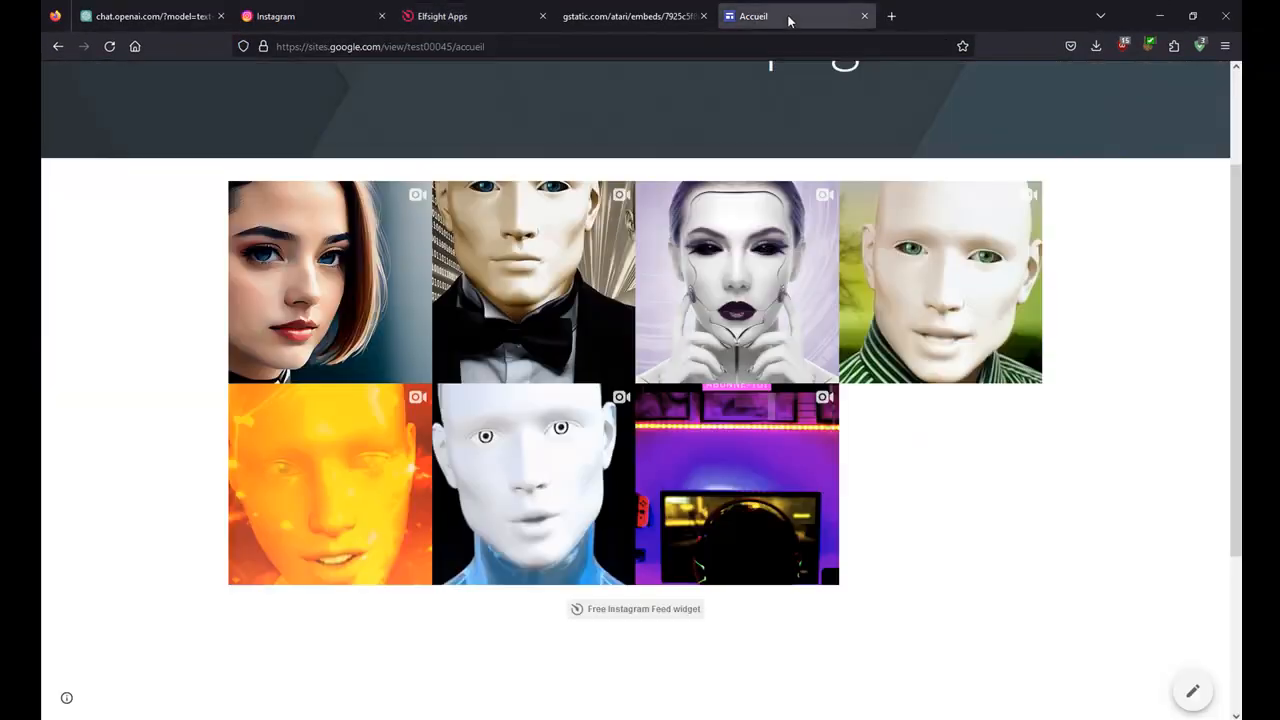
left_click(604, 11)
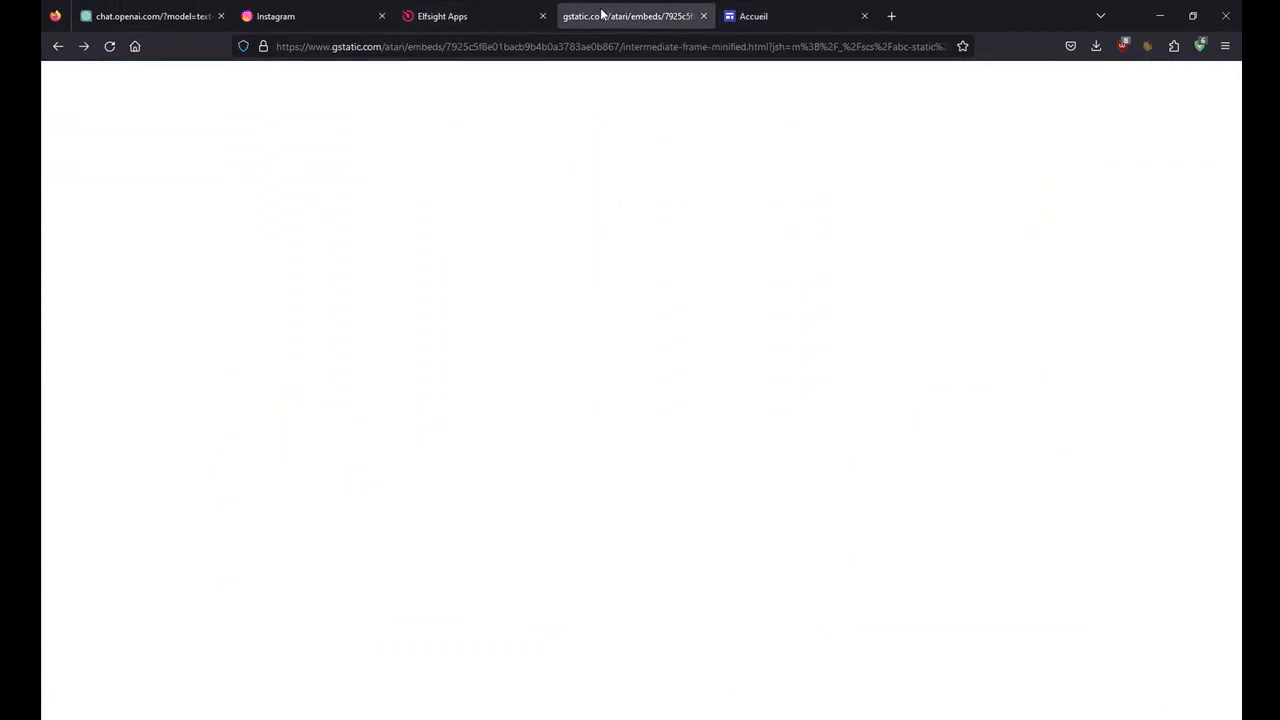
left_click(760, 16)
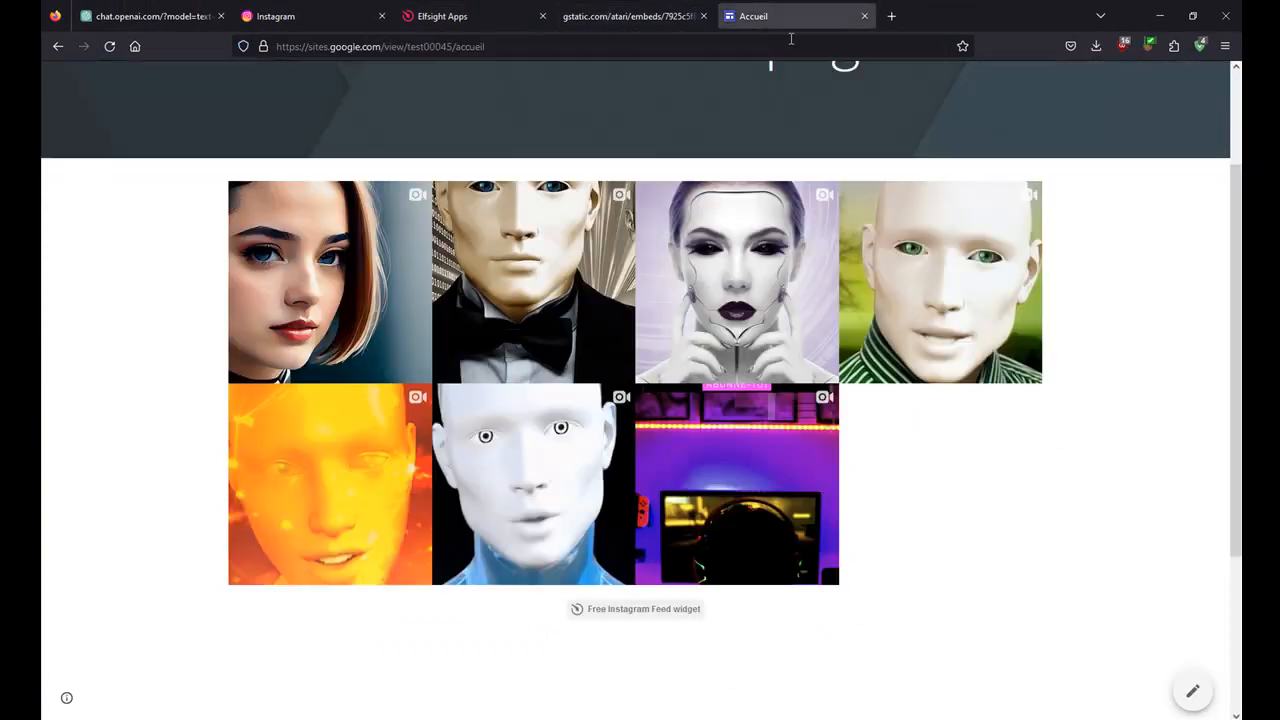
left_click(1193, 692)
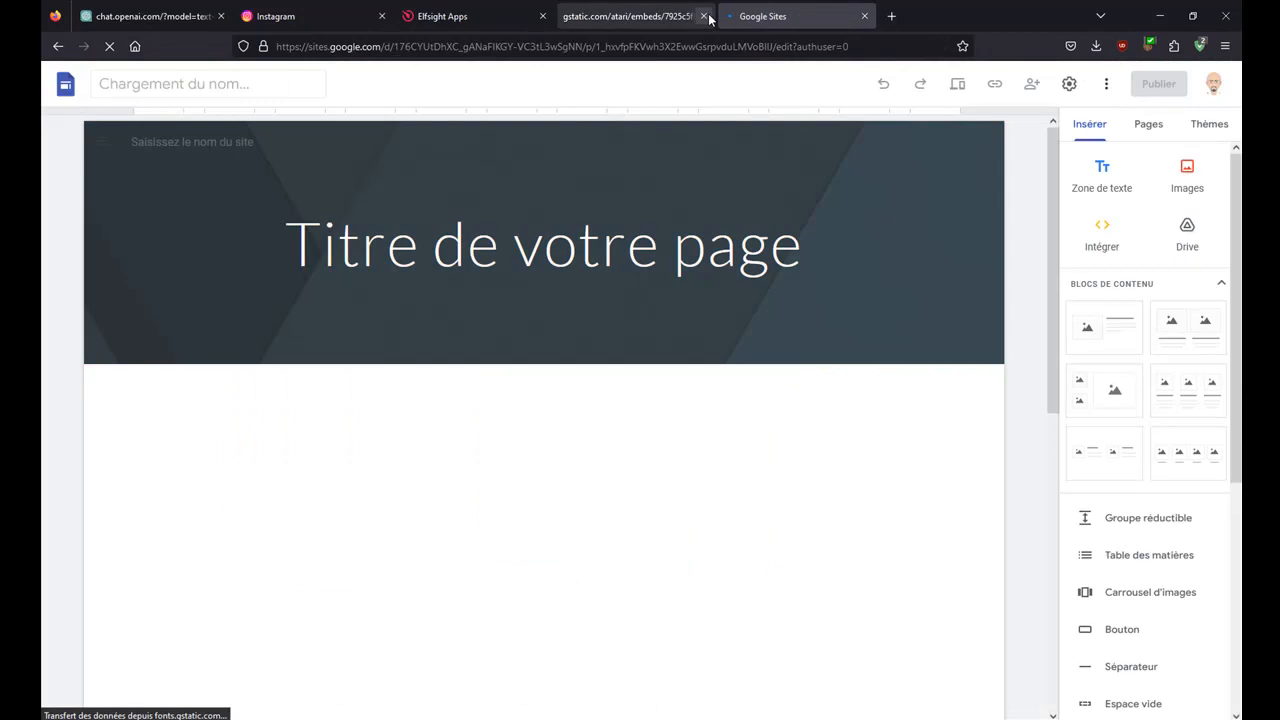
left_click(703, 16)
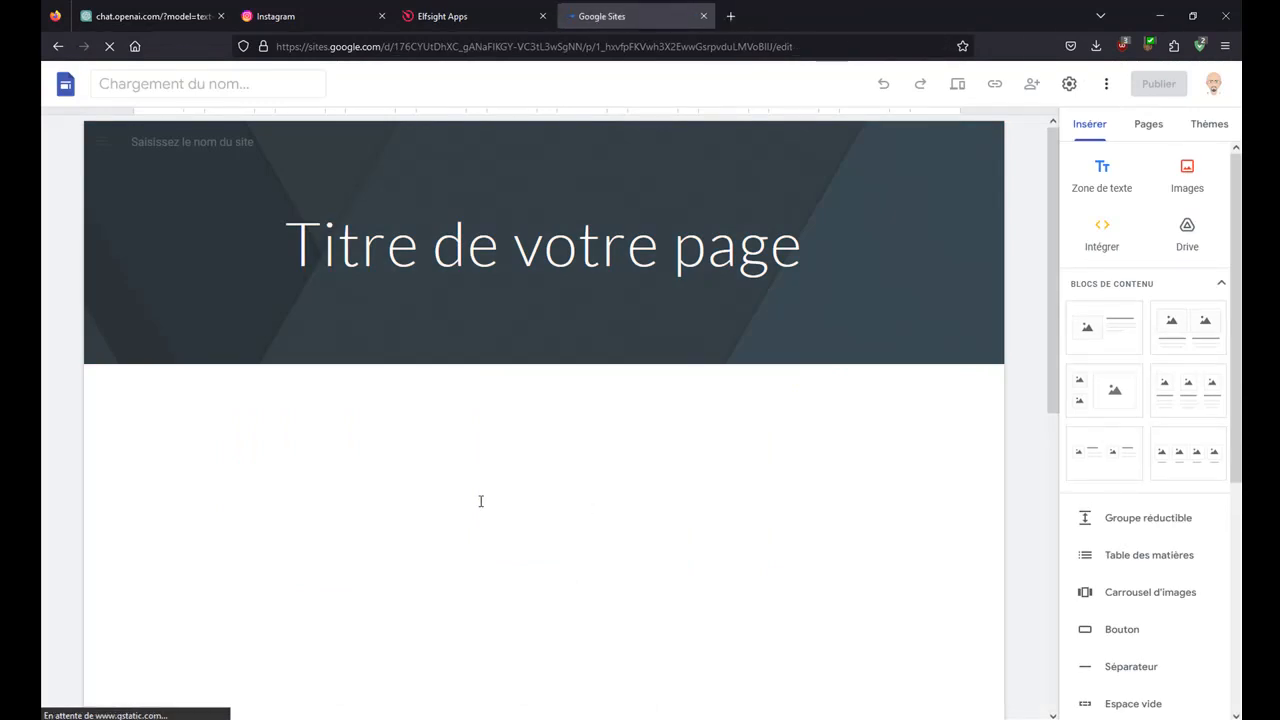
Delete the old embedded widget section below the page header and undo the extra deletion of the title header.
scroll(490, 495, "down", 2)
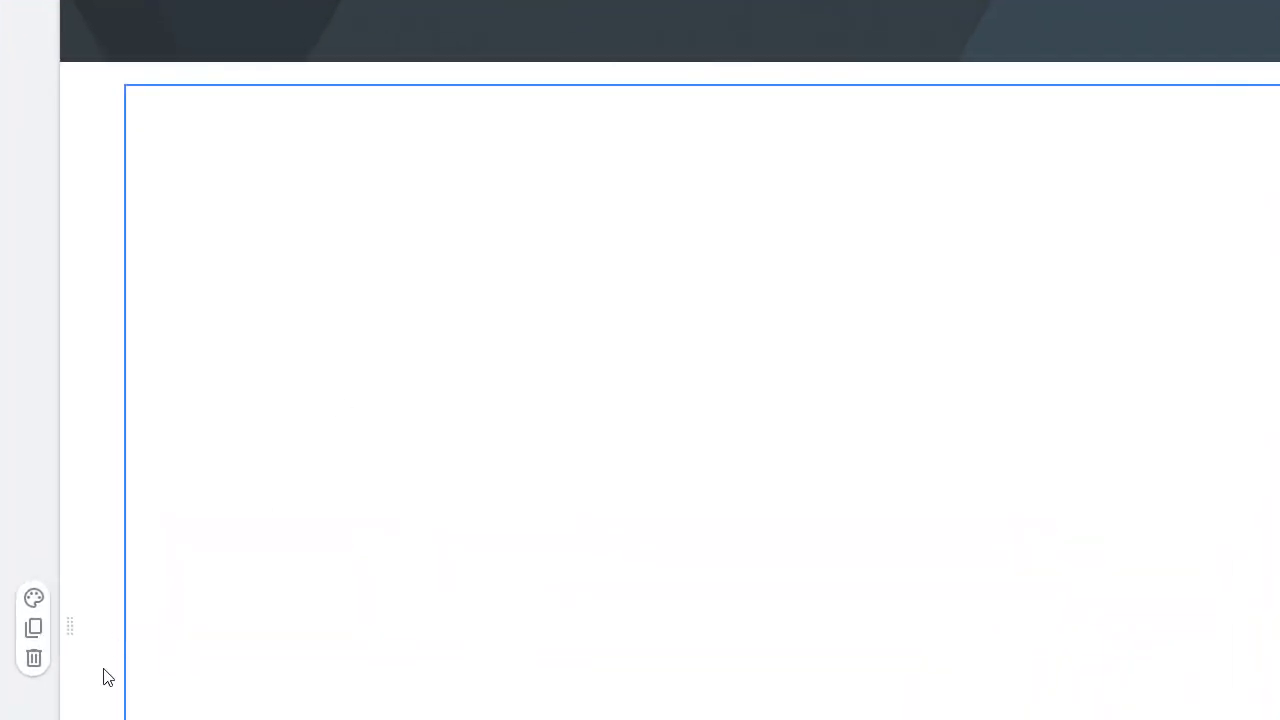
left_click(34, 660)
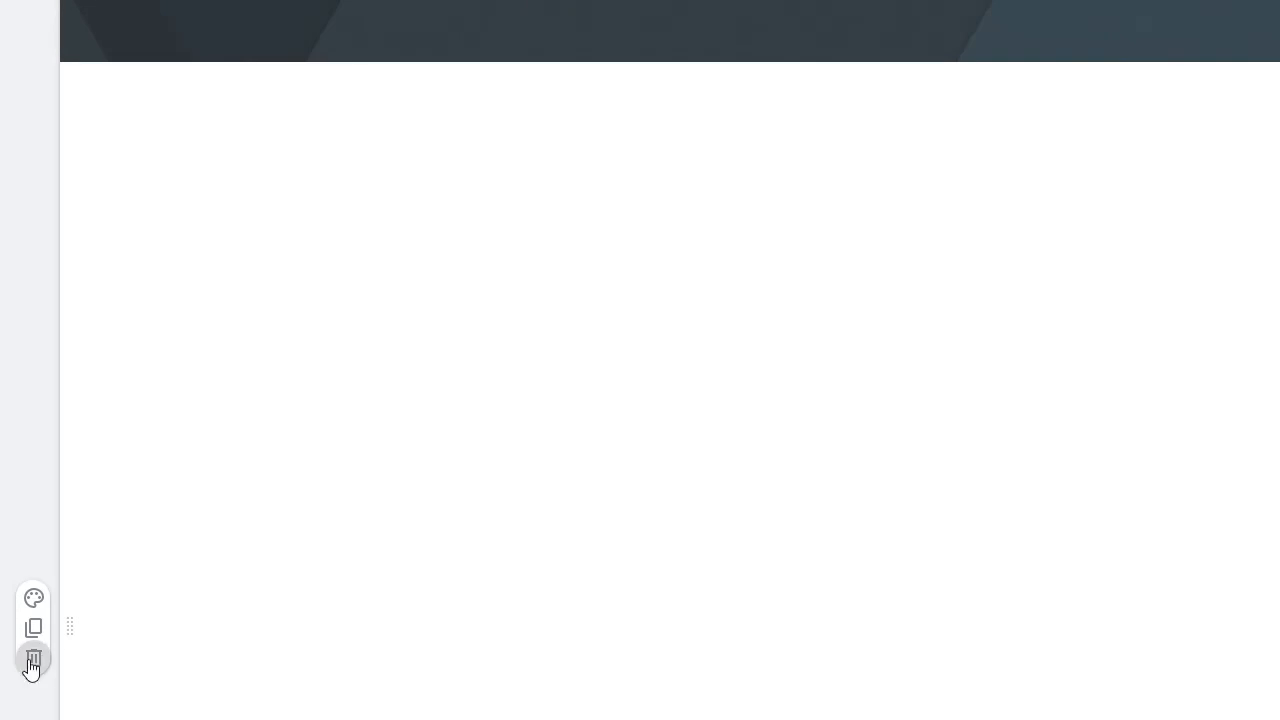
left_click(34, 657)
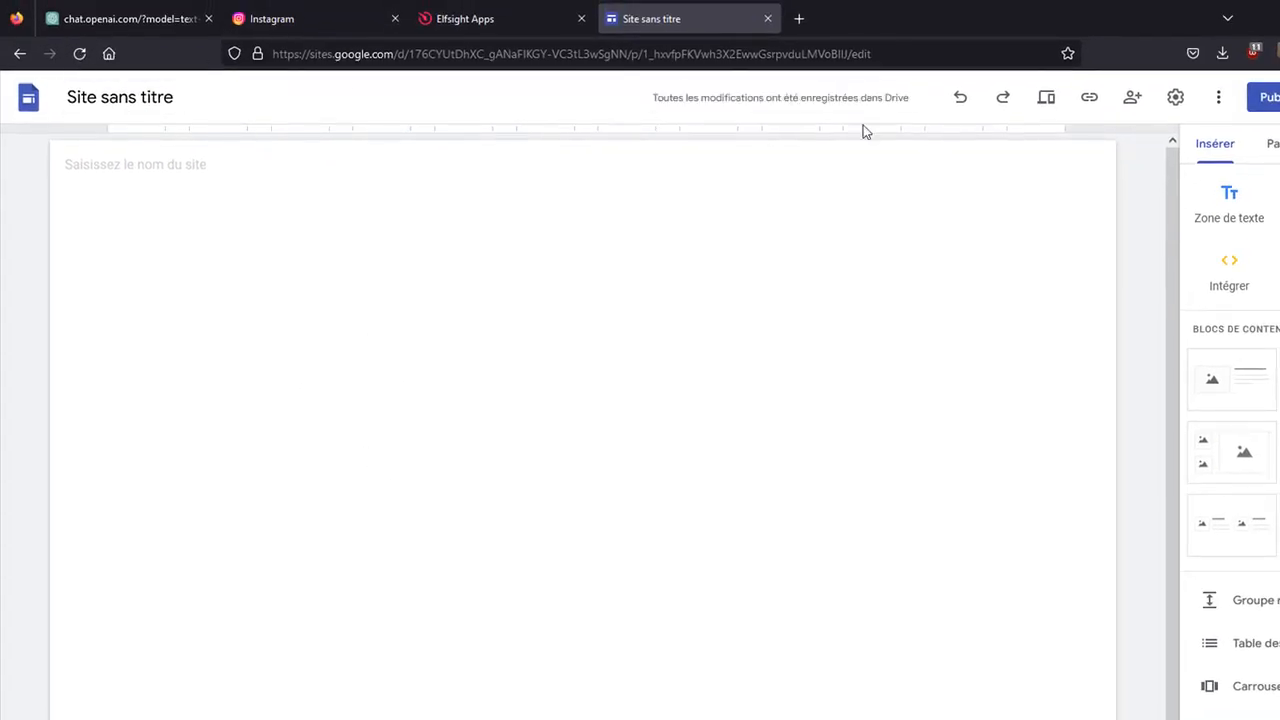
left_click(959, 99)
Embed the copied Photo Gallery widget code in the blank area below the title header and enlarge the embedded block.
double_click(520, 533)
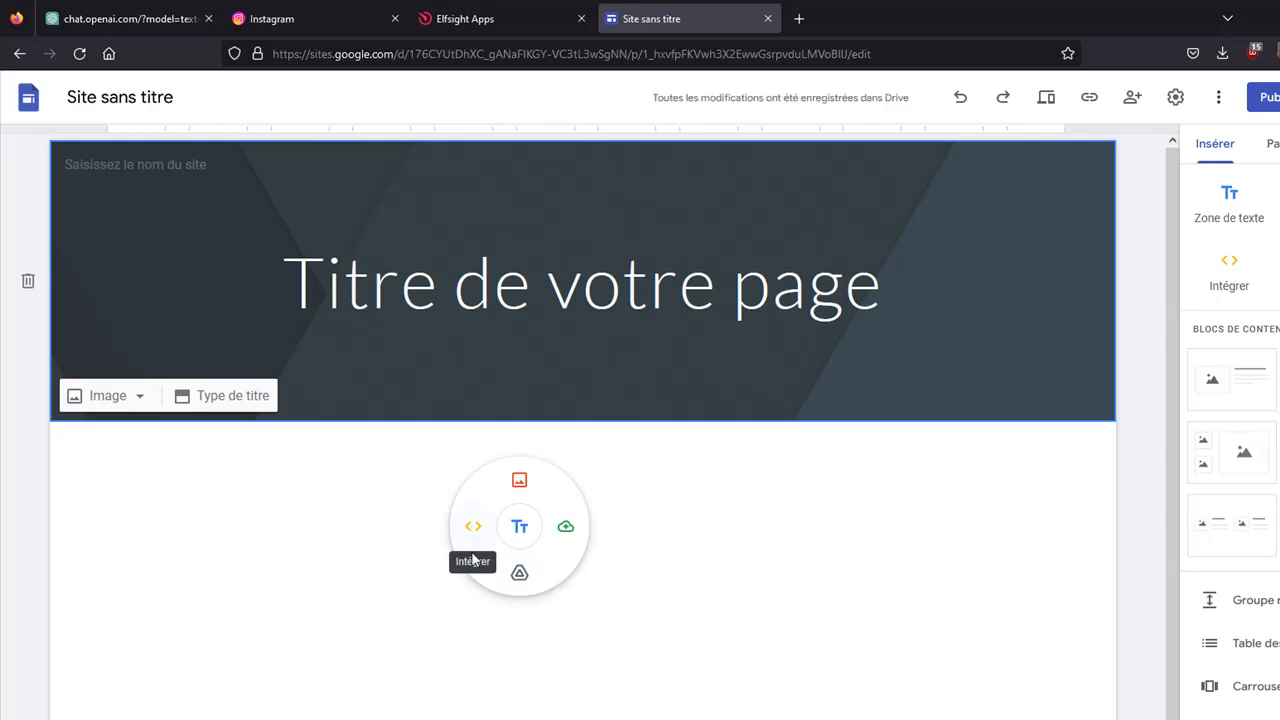
left_click(473, 538)
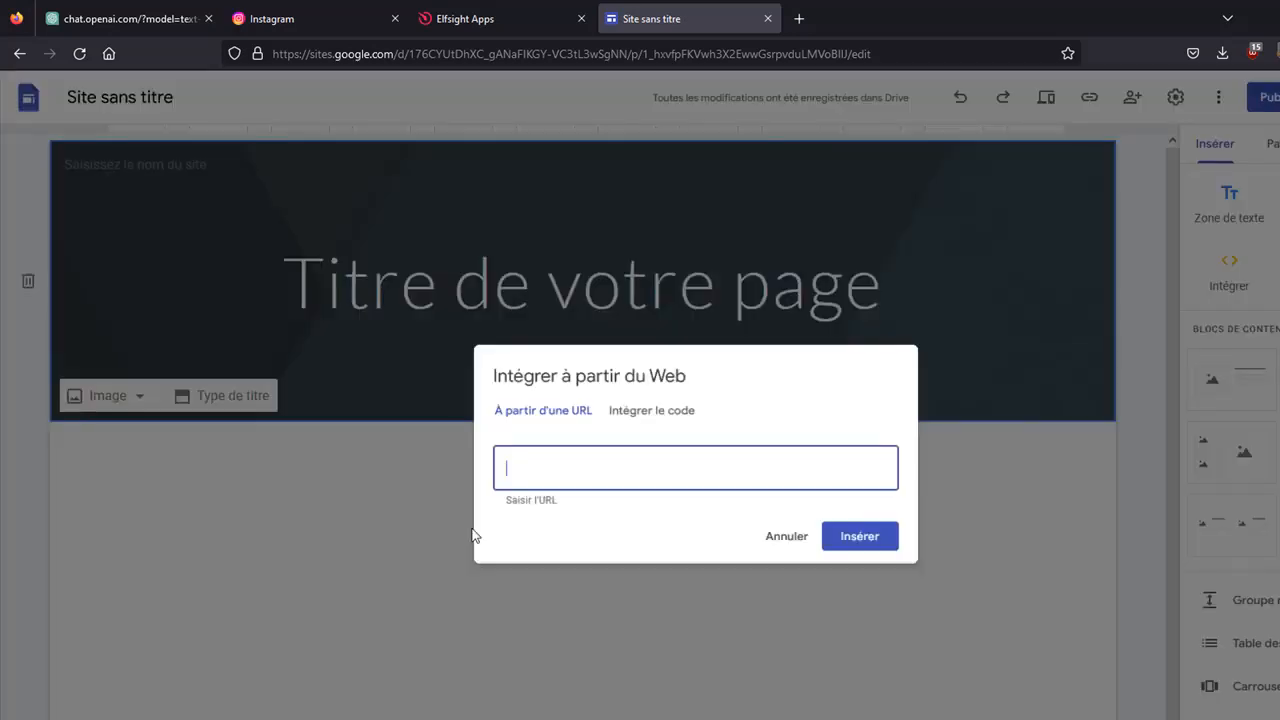
left_click(637, 414)
right_click(518, 433)
left_click(581, 548)
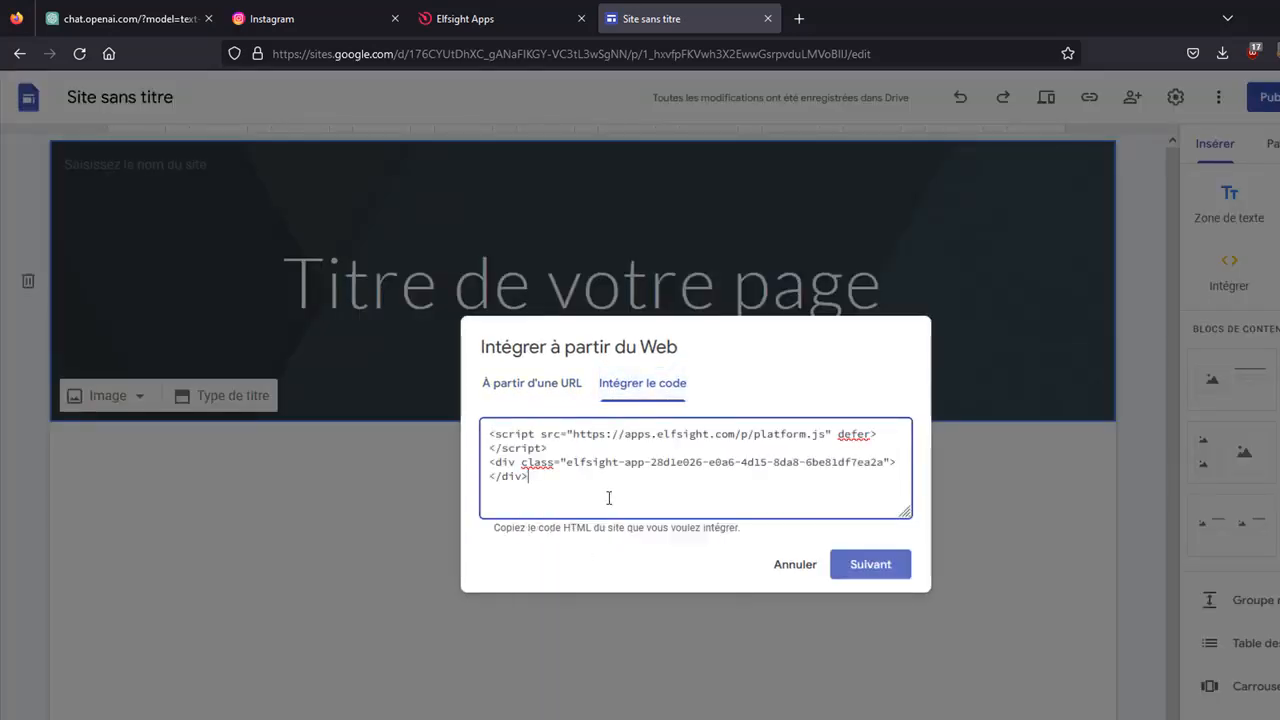
left_click(872, 566)
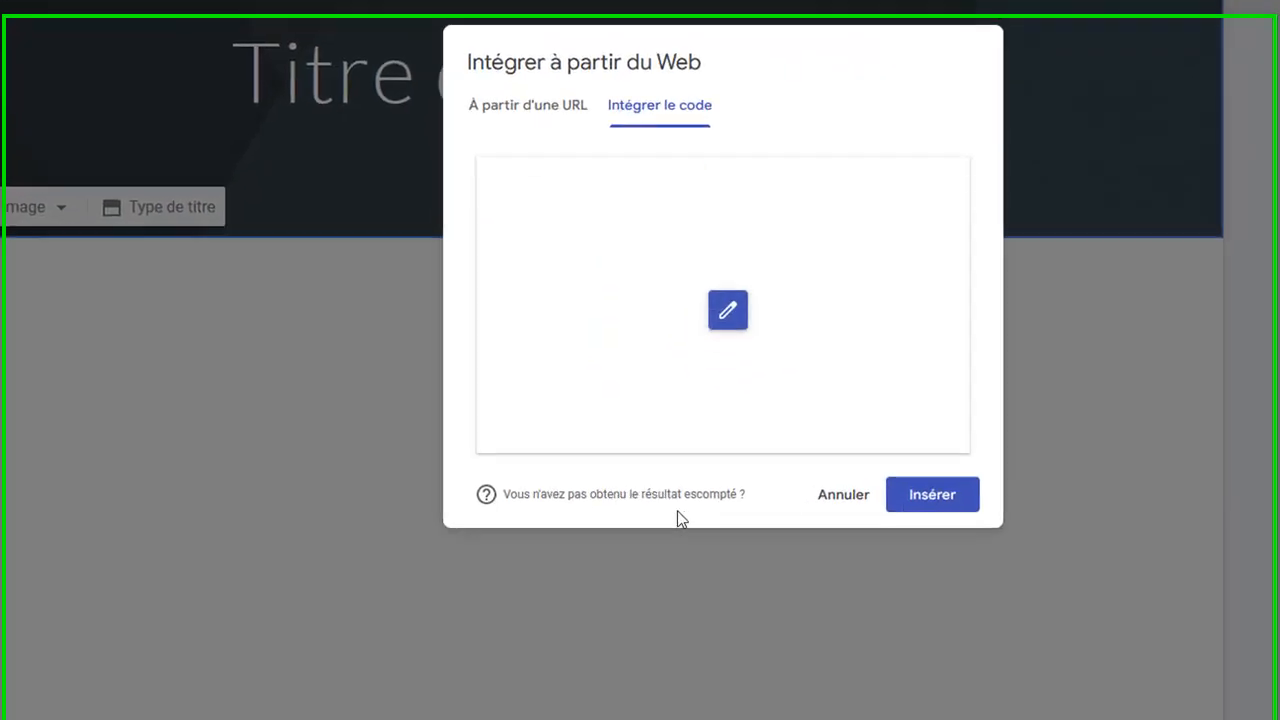
left_click(870, 637)
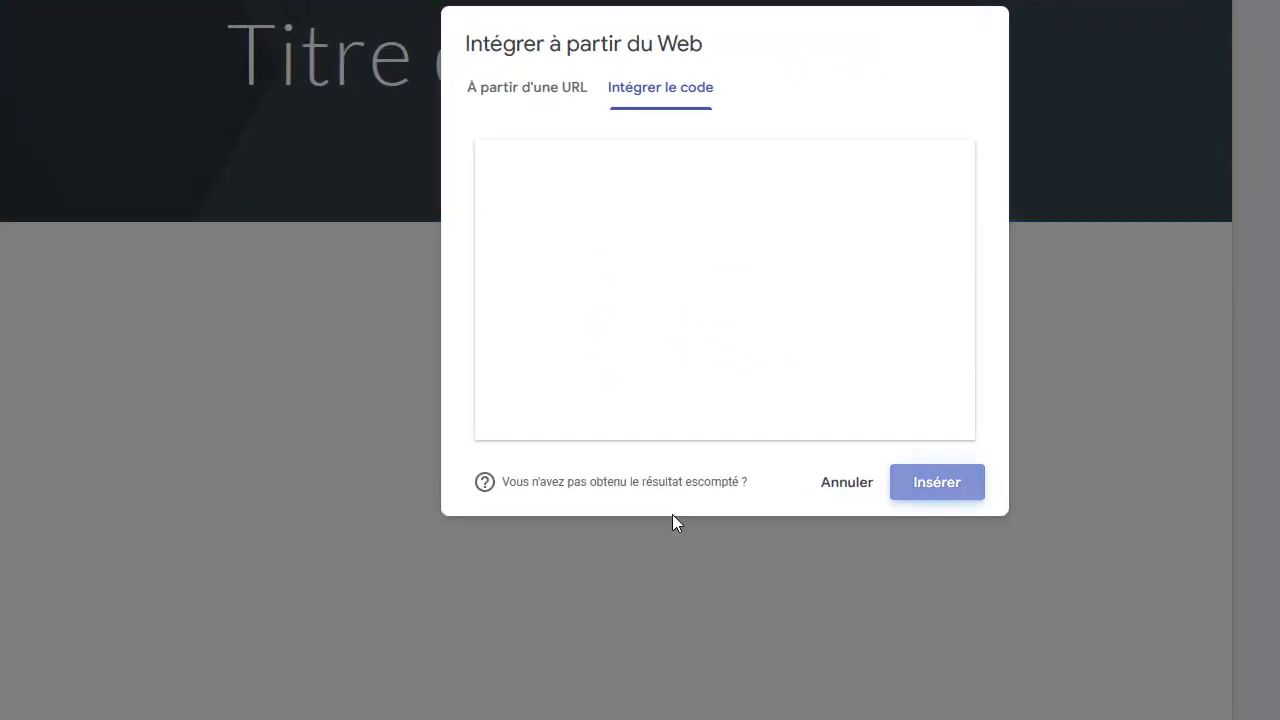
left_click_drag(578, 493, 1223, 714)
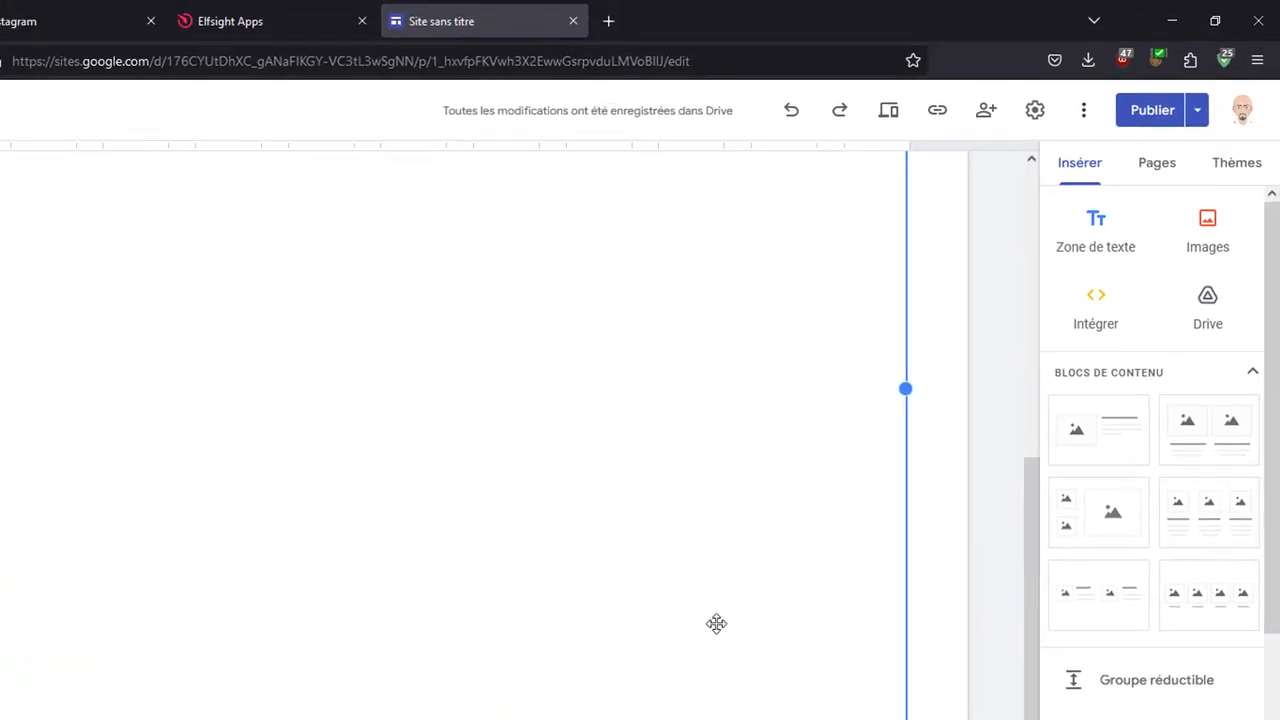
Publish the updated site and preview the page with the embedded photo gallery.
left_click(1150, 111)
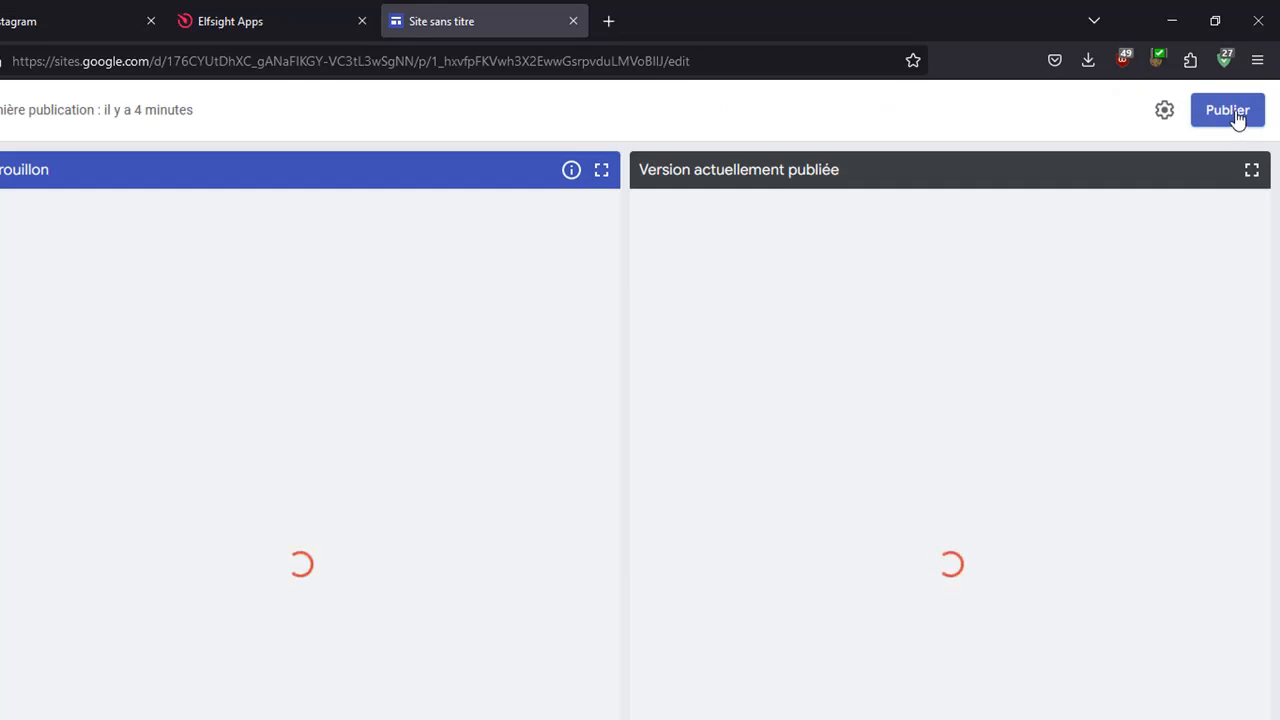
left_click(1236, 114)
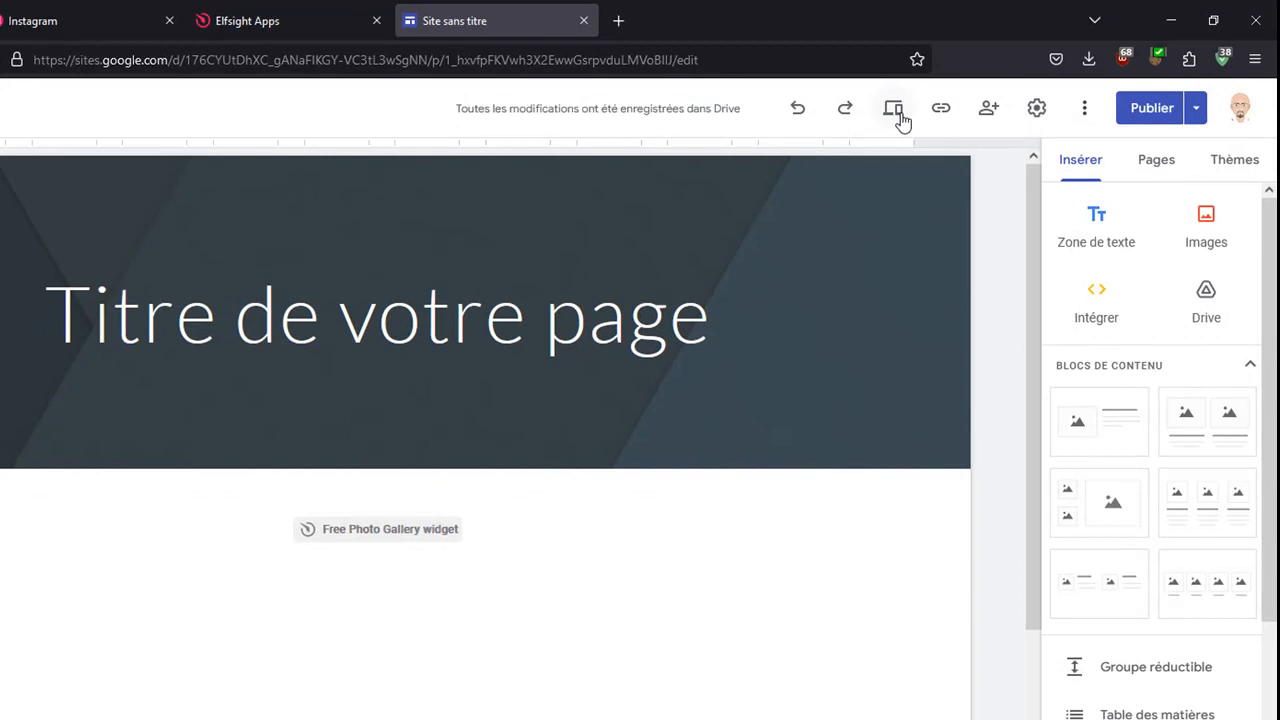
left_click(897, 113)
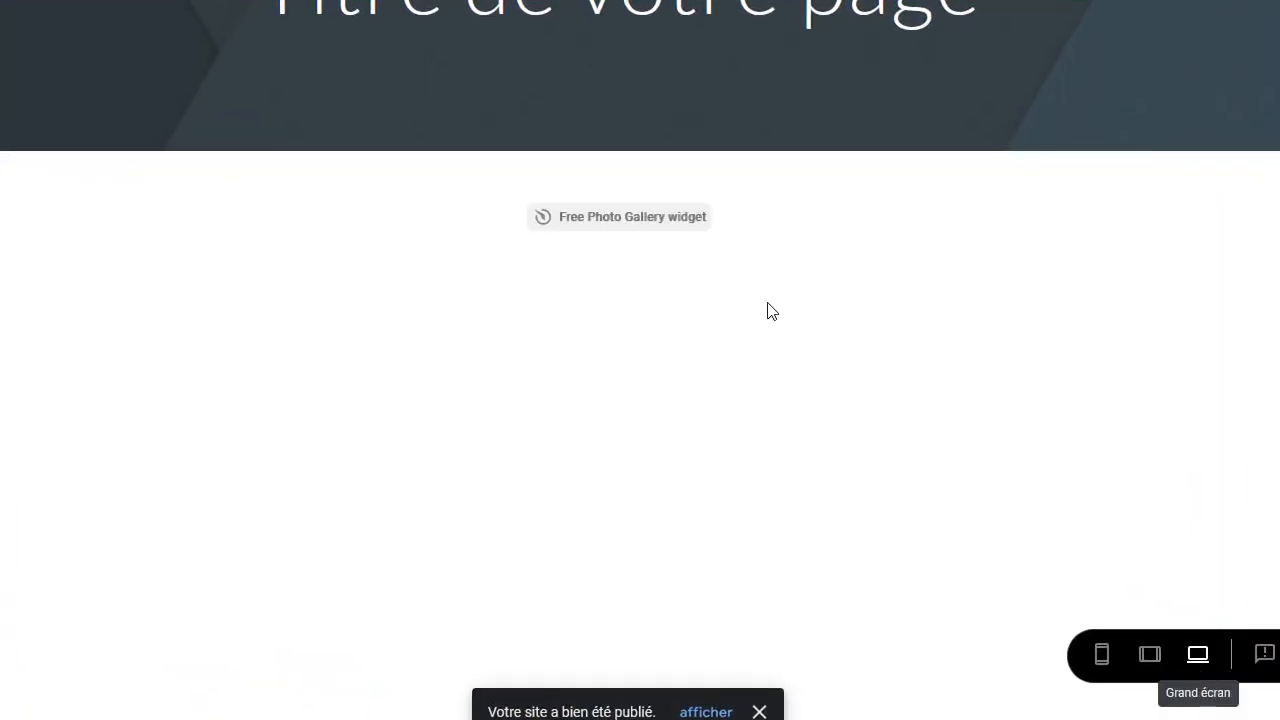
Switch to Elfsight, dismiss the installation code dialog and open the untitled Photo Gallery widget for editing.
scroll(817, 507, "down", 2)
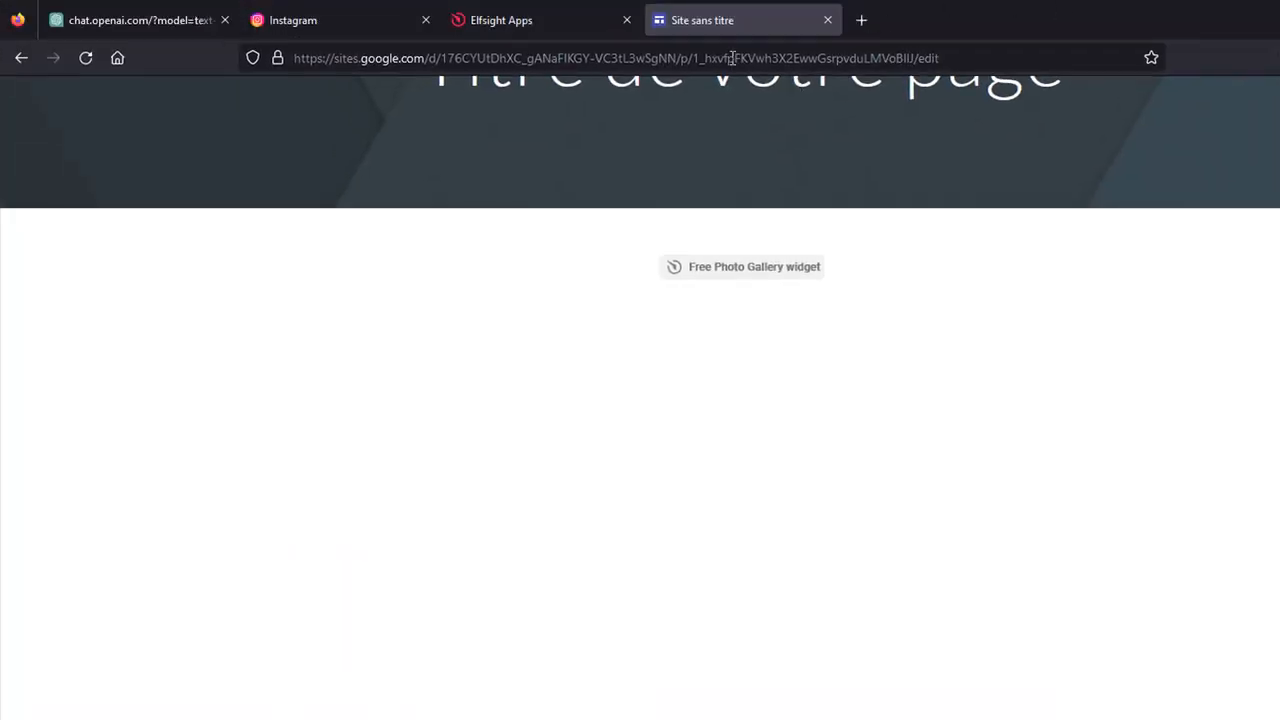
left_click(482, 24)
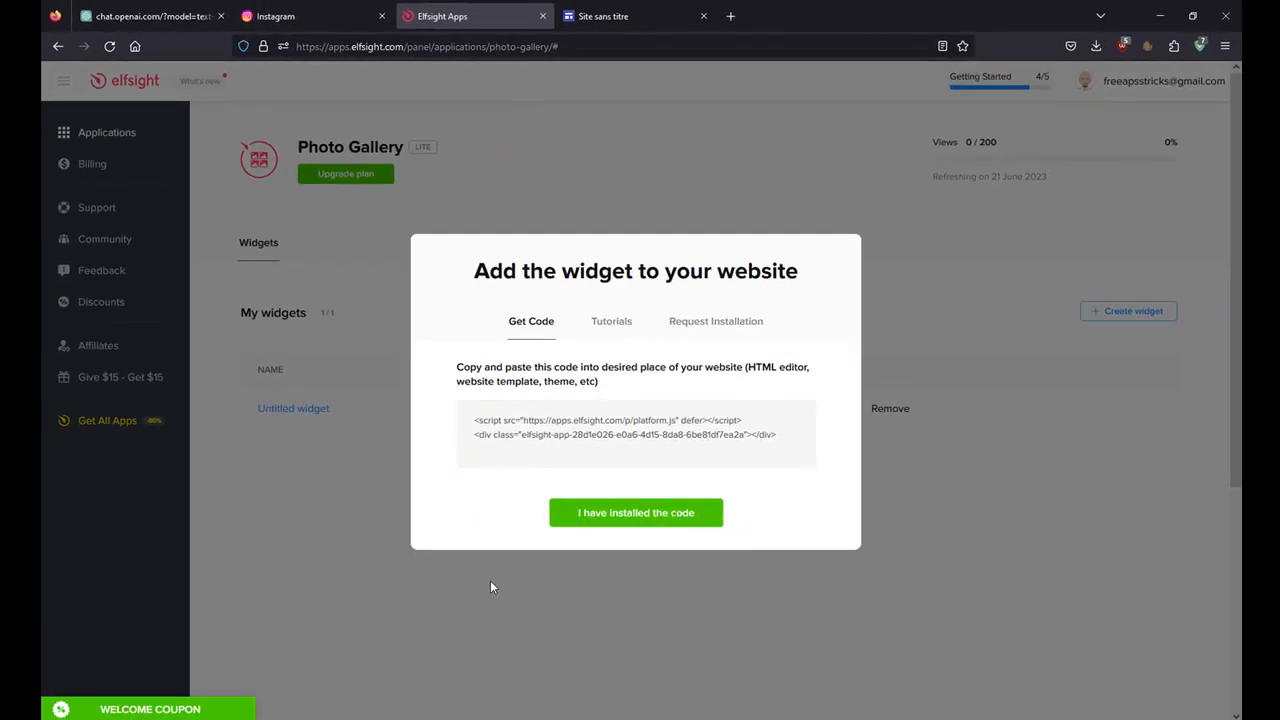
left_click(330, 533)
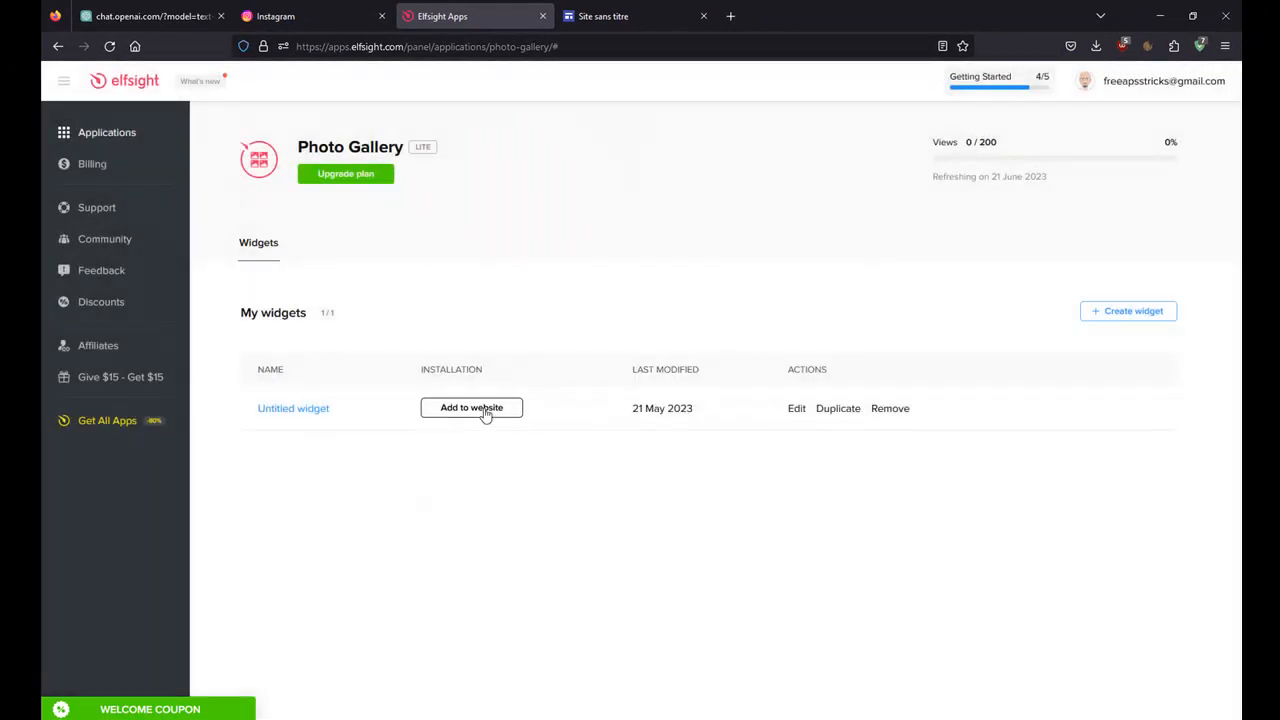
left_click(800, 414)
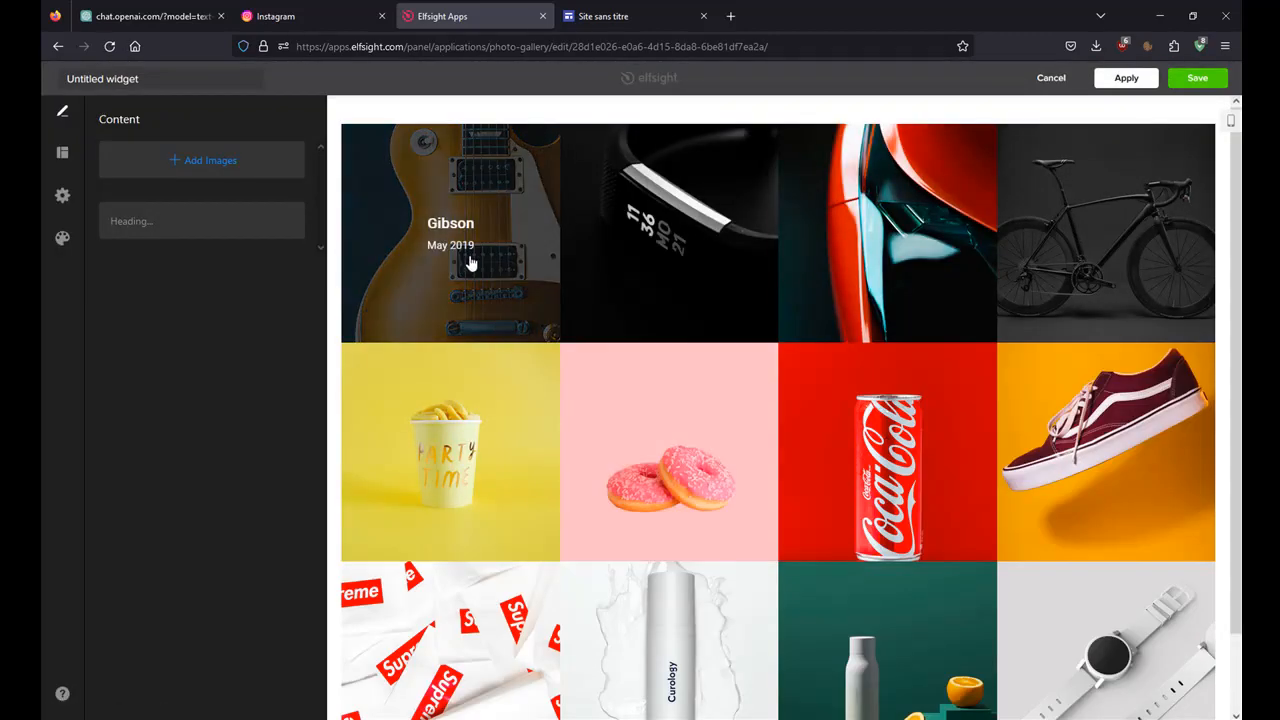
Upload the bald cartoon avatar image from the computer to the gallery and save the widget.
left_click(221, 159)
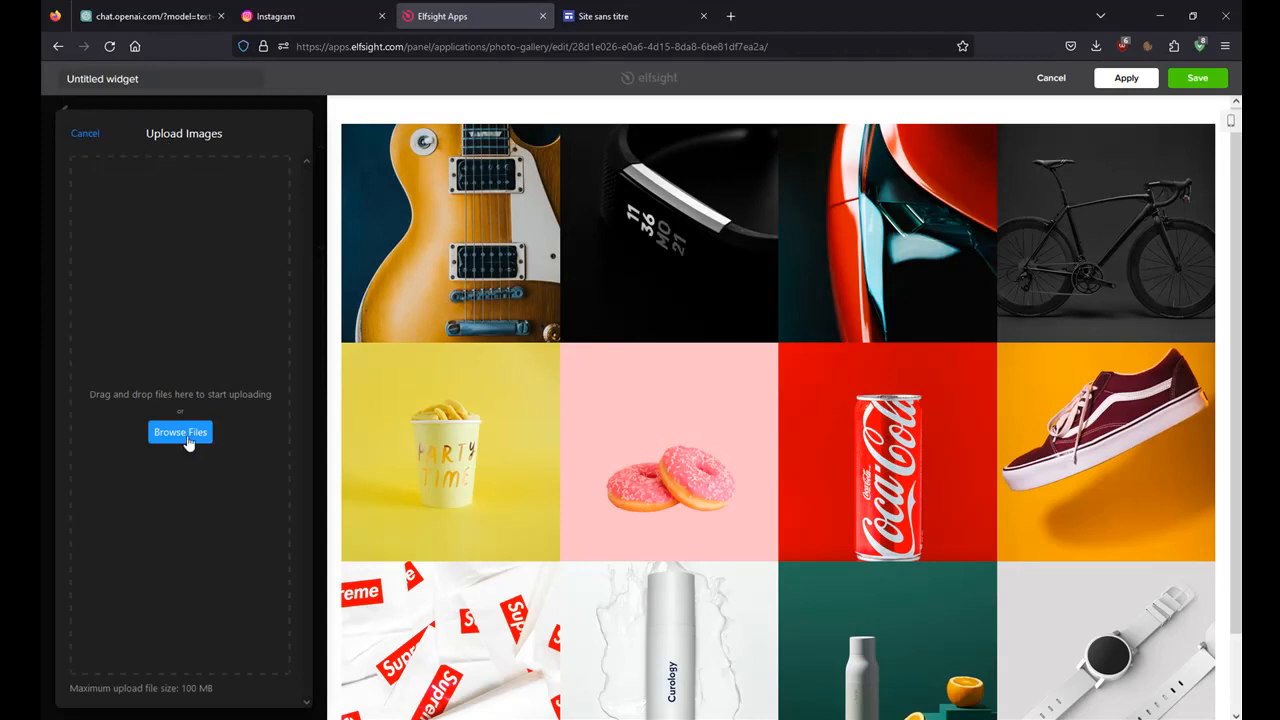
left_click(186, 440)
left_click(286, 215)
left_click(518, 353)
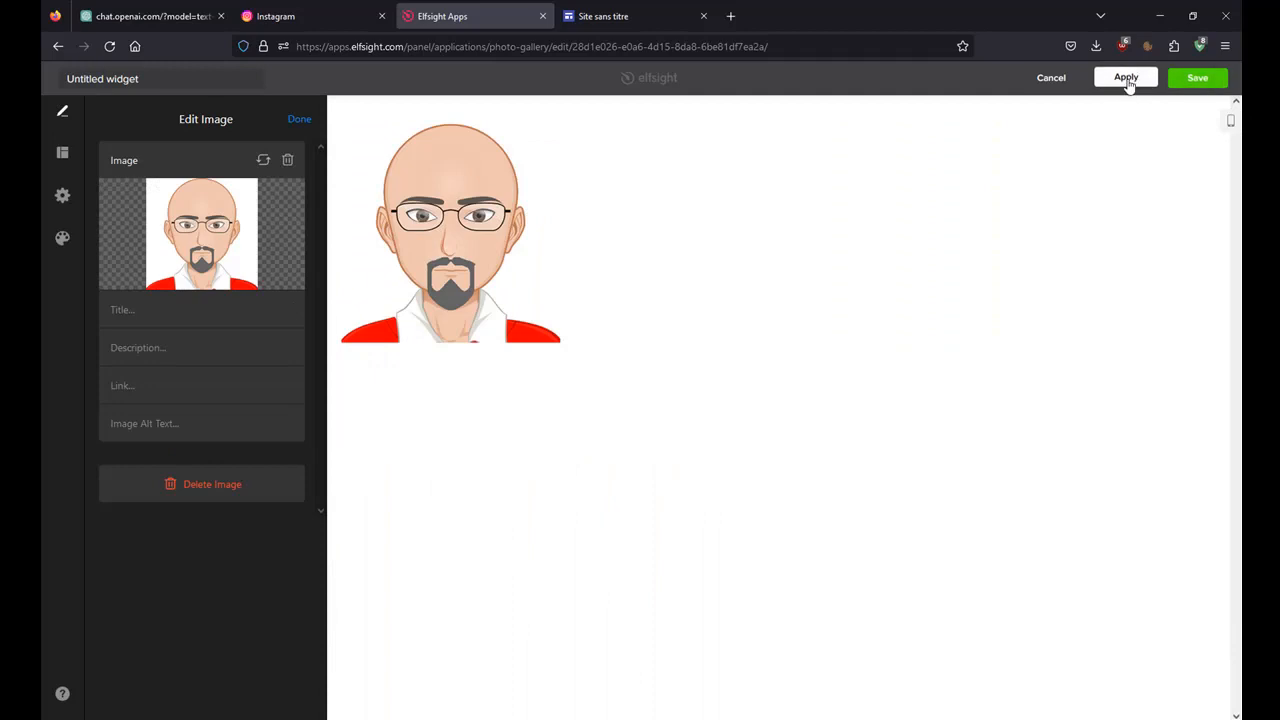
left_click(1197, 78)
left_click(1200, 78)
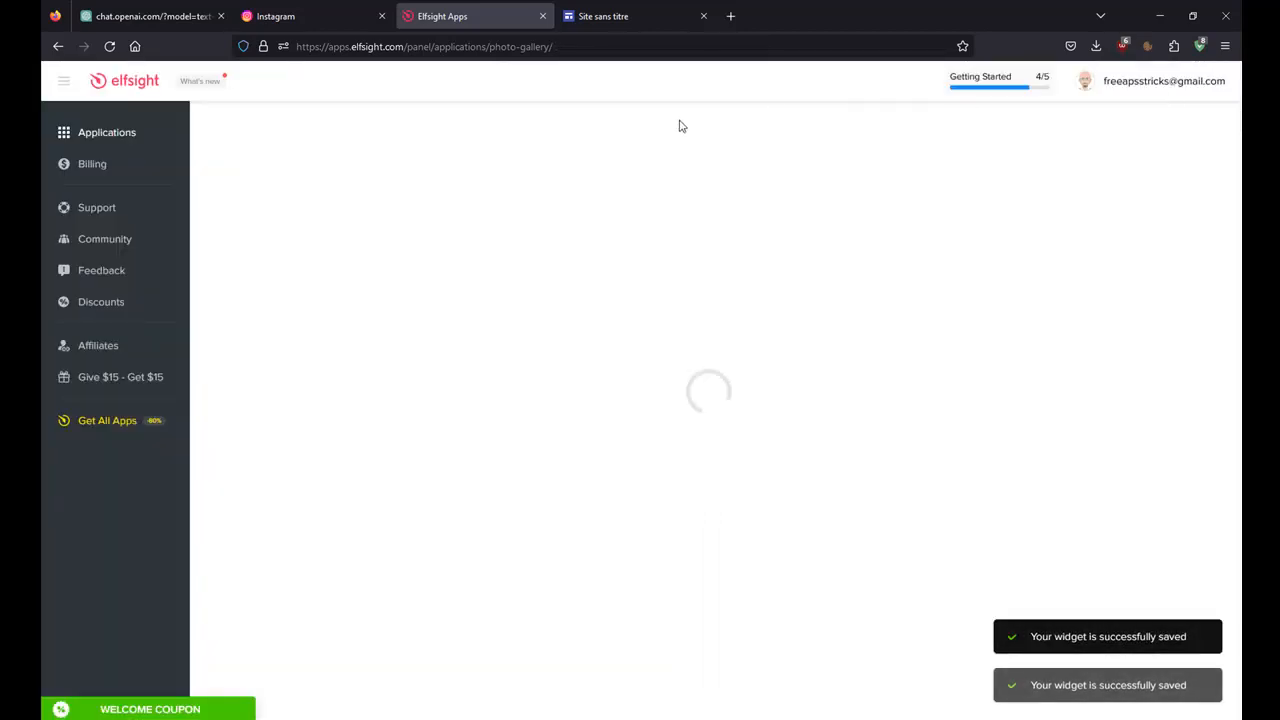
Switch to the Google Sites page, reload it, check for unpublished changes and return to the editor.
left_click(600, 16)
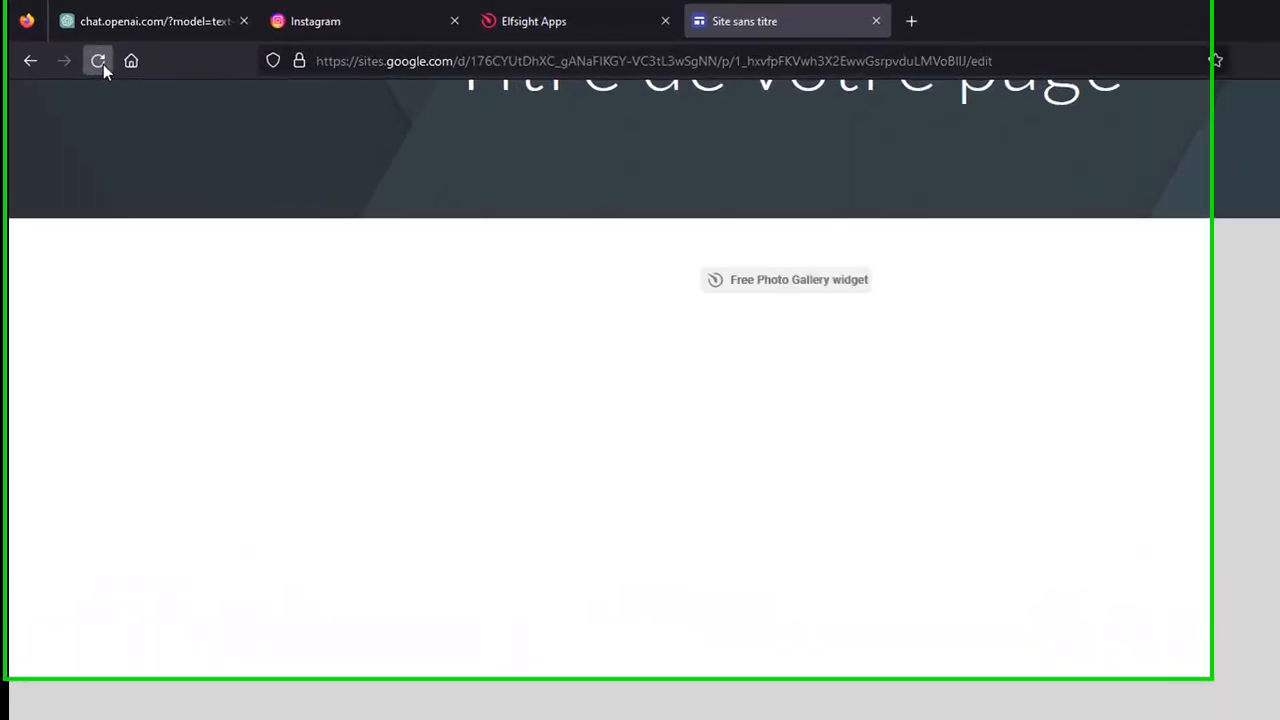
left_click(98, 62)
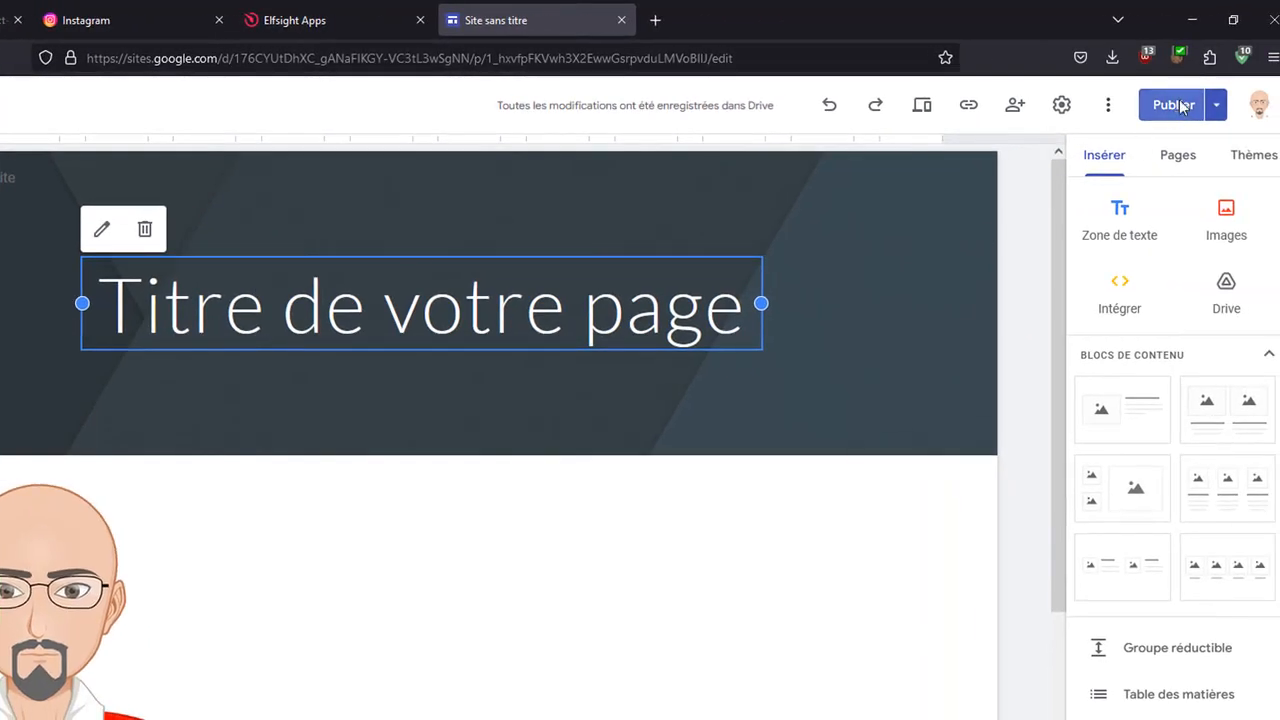
left_click(1172, 104)
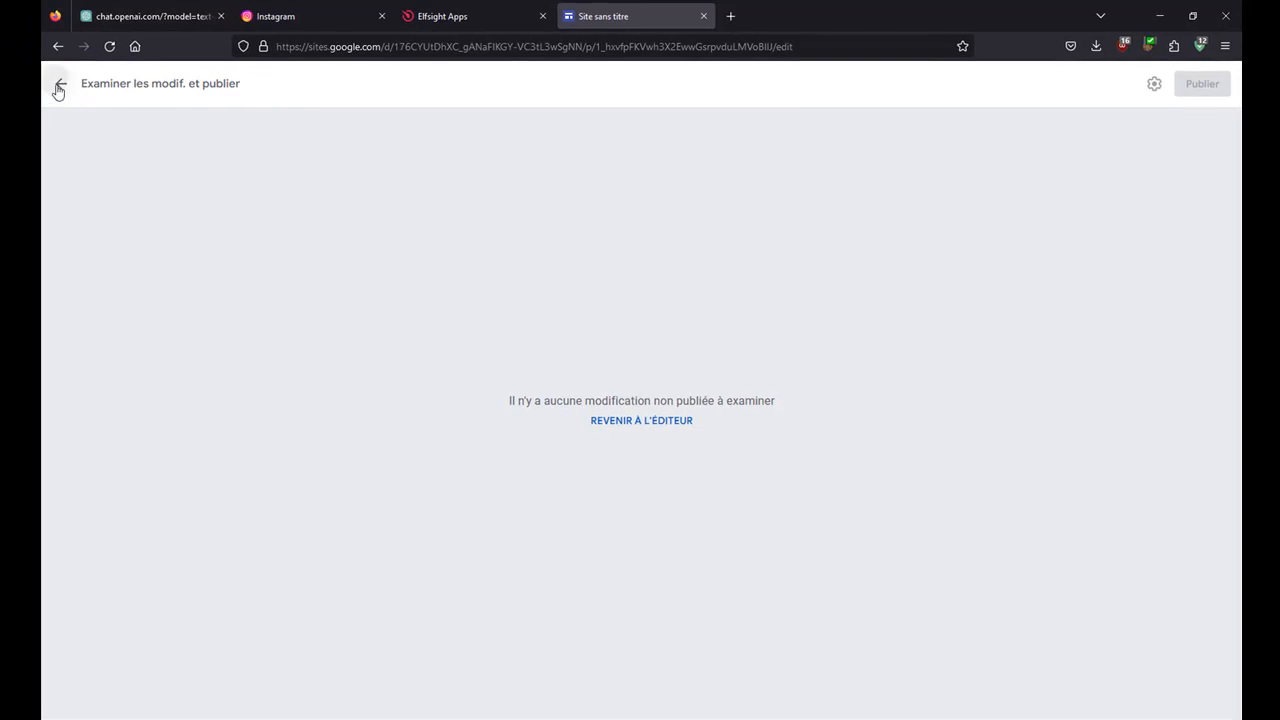
left_click(59, 88)
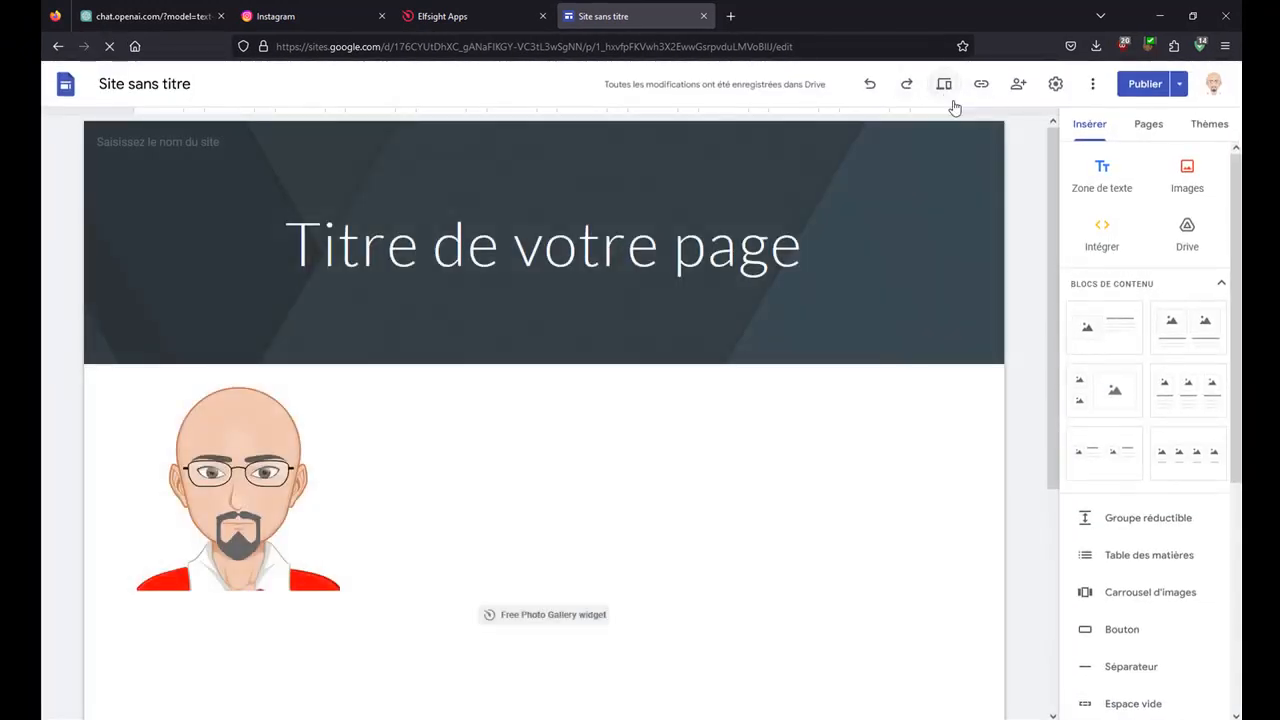
Preview the site, enlarge the gallery's avatar image and leave the preview.
left_click(945, 86)
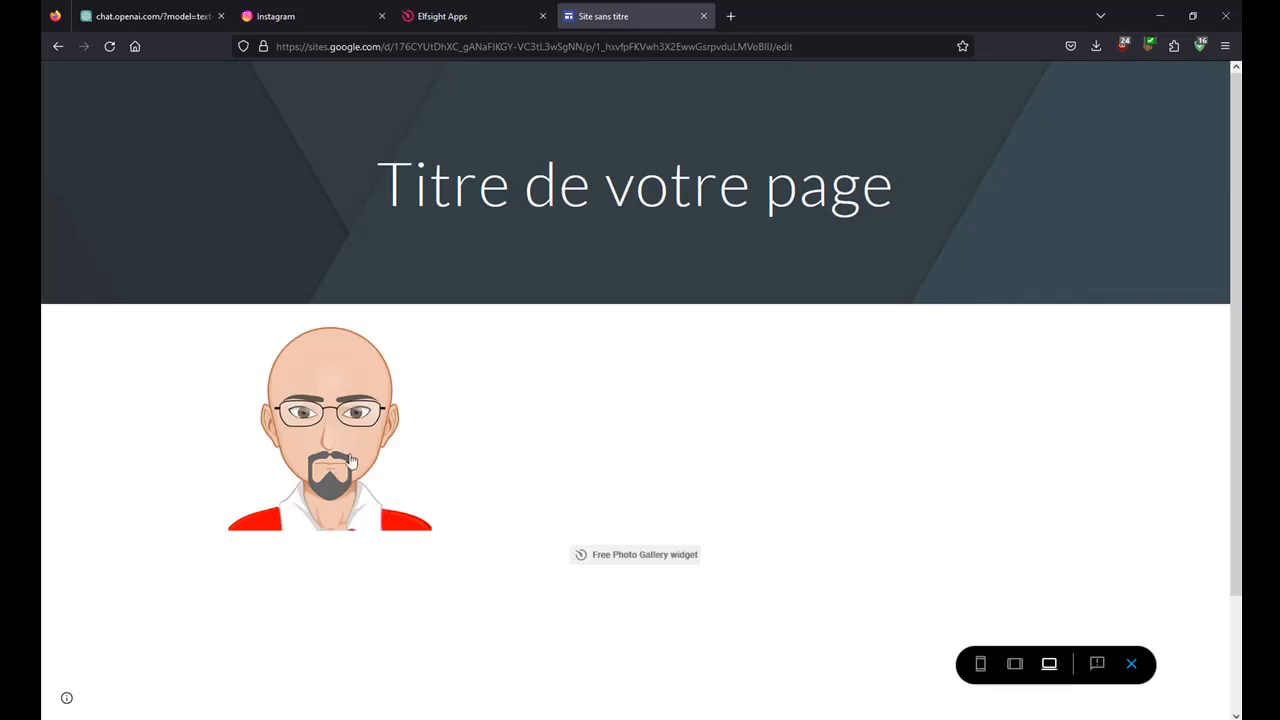
left_click(350, 466)
scroll(1146, 611, "down", 1)
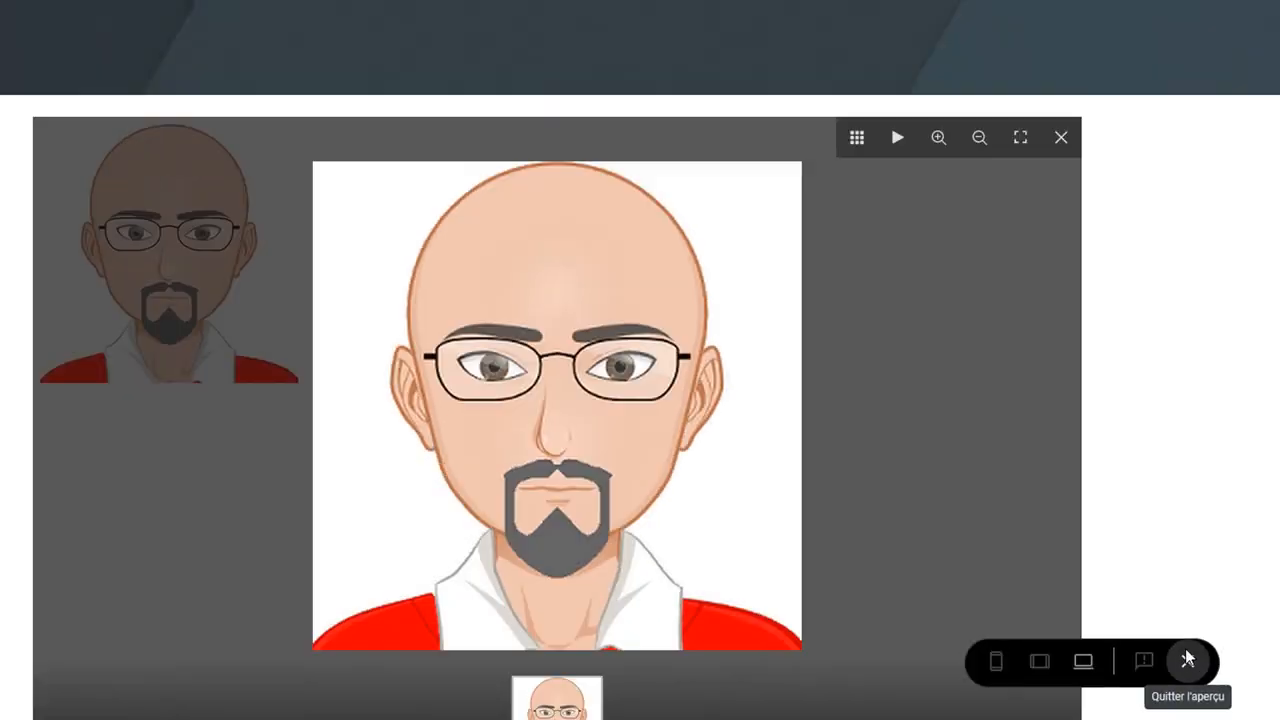
left_click(1215, 660)
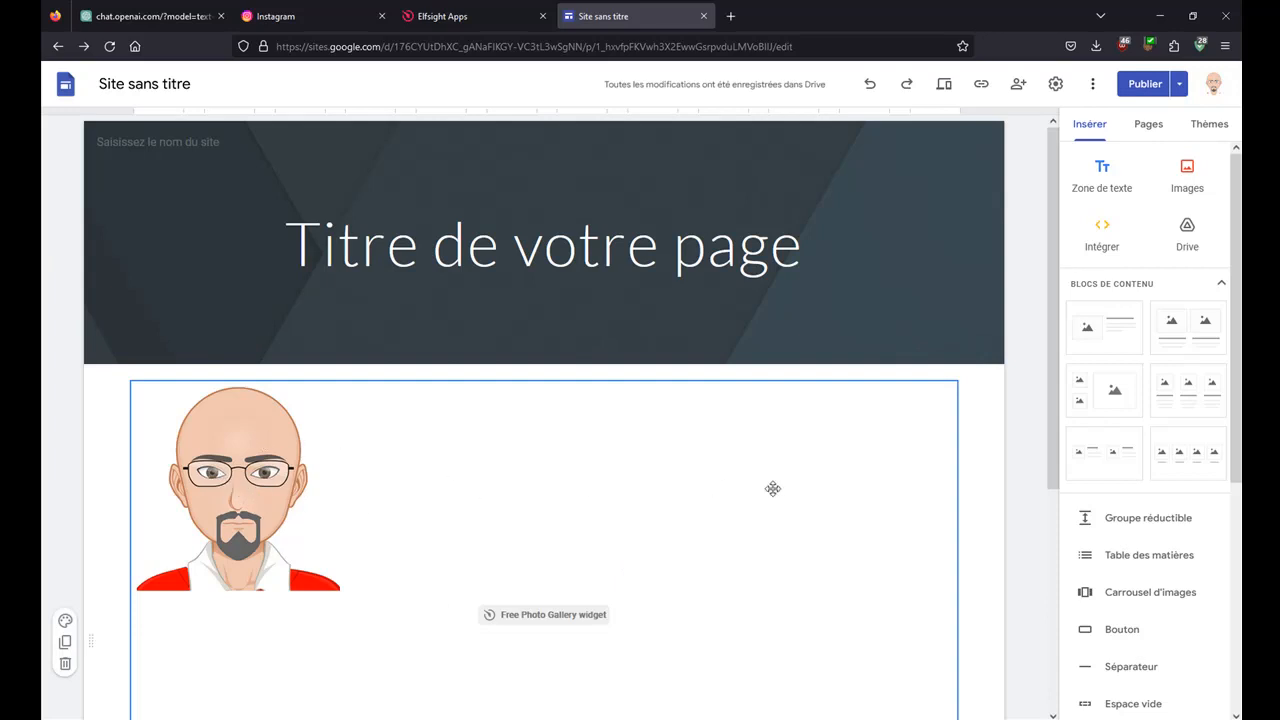
Extend the embedded gallery block downward by moving its lower edge.
scroll(625, 548, "down", 3)
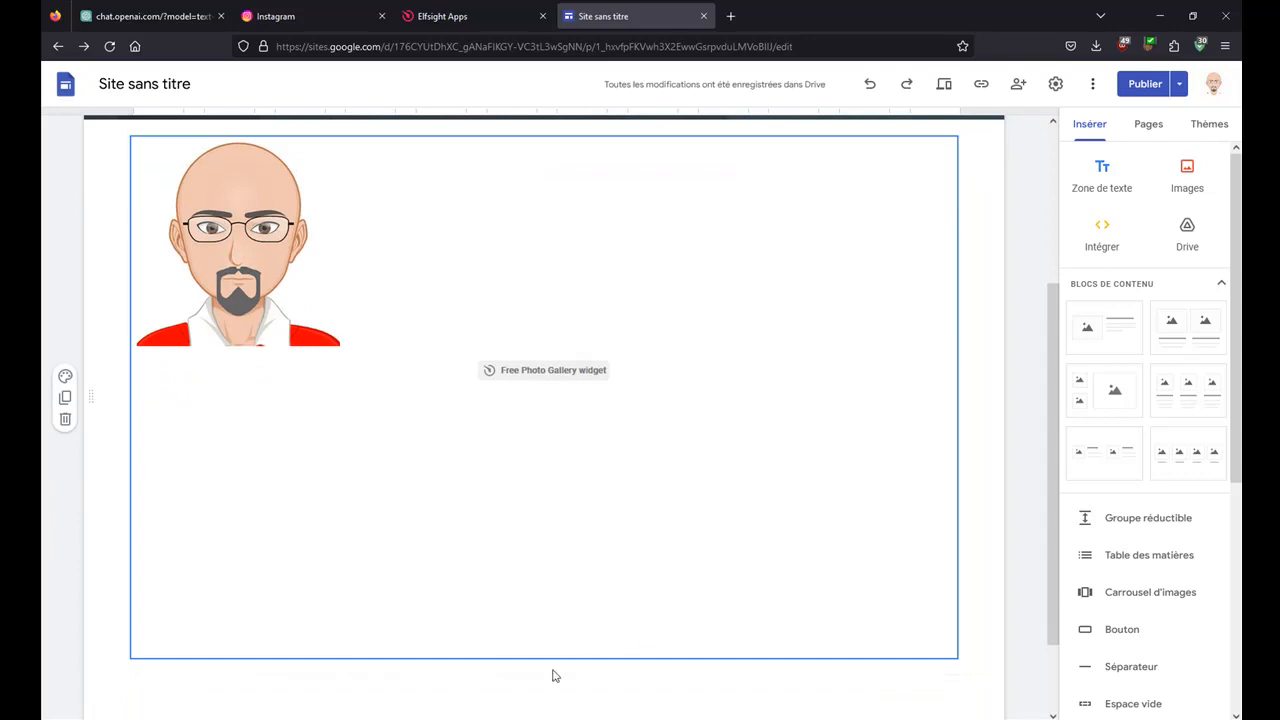
left_click_drag(545, 656, 556, 712)
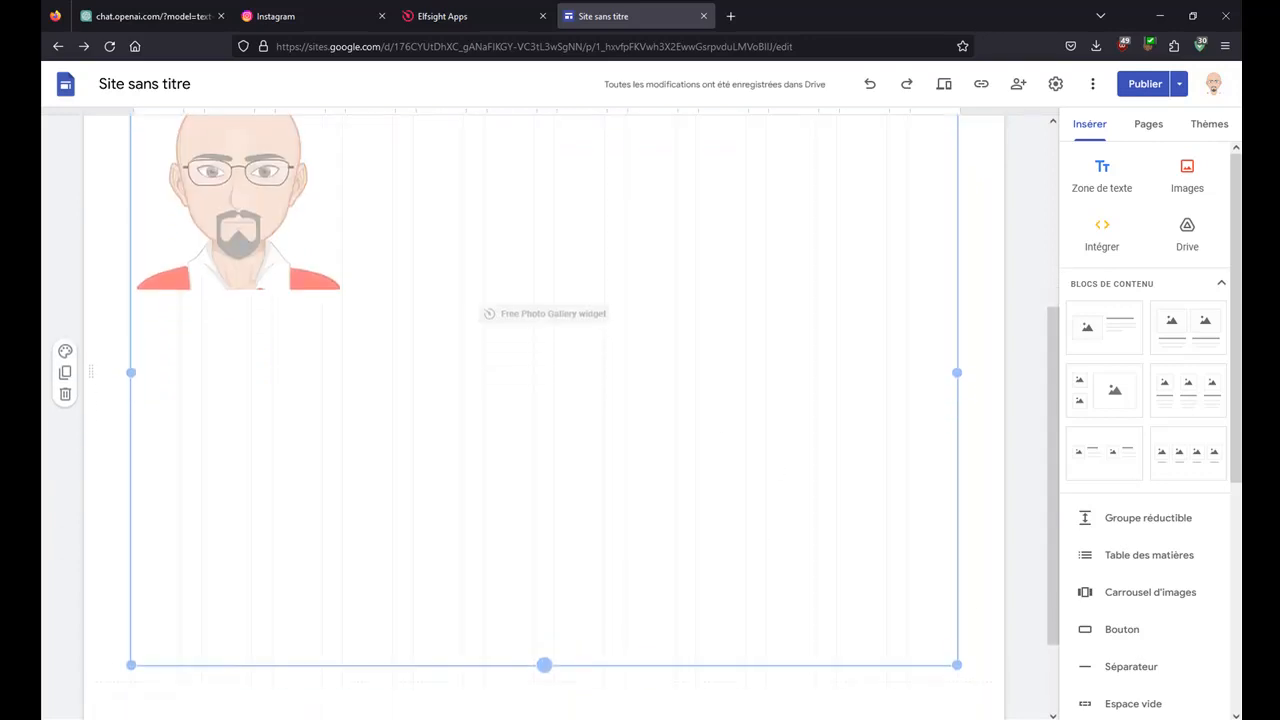
left_click_drag(544, 665, 544, 665)
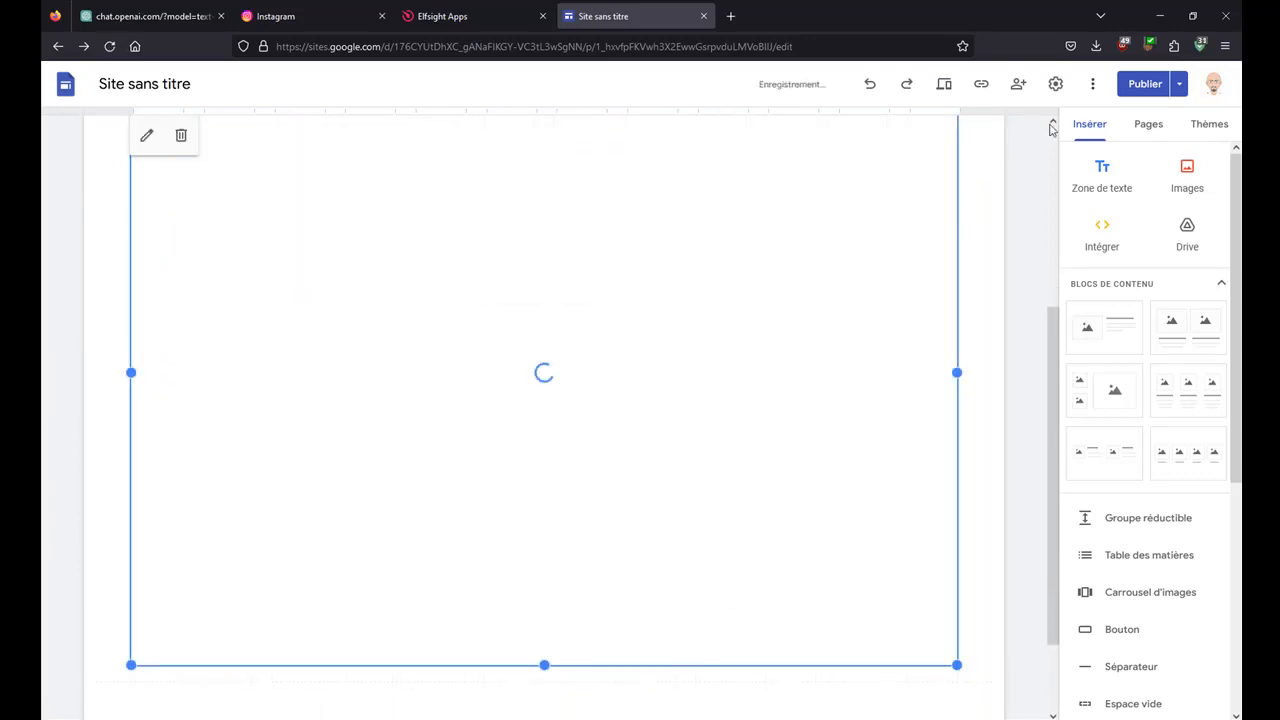
Preview the page with the gallery in the phone layout and leave the preview.
left_click(945, 86)
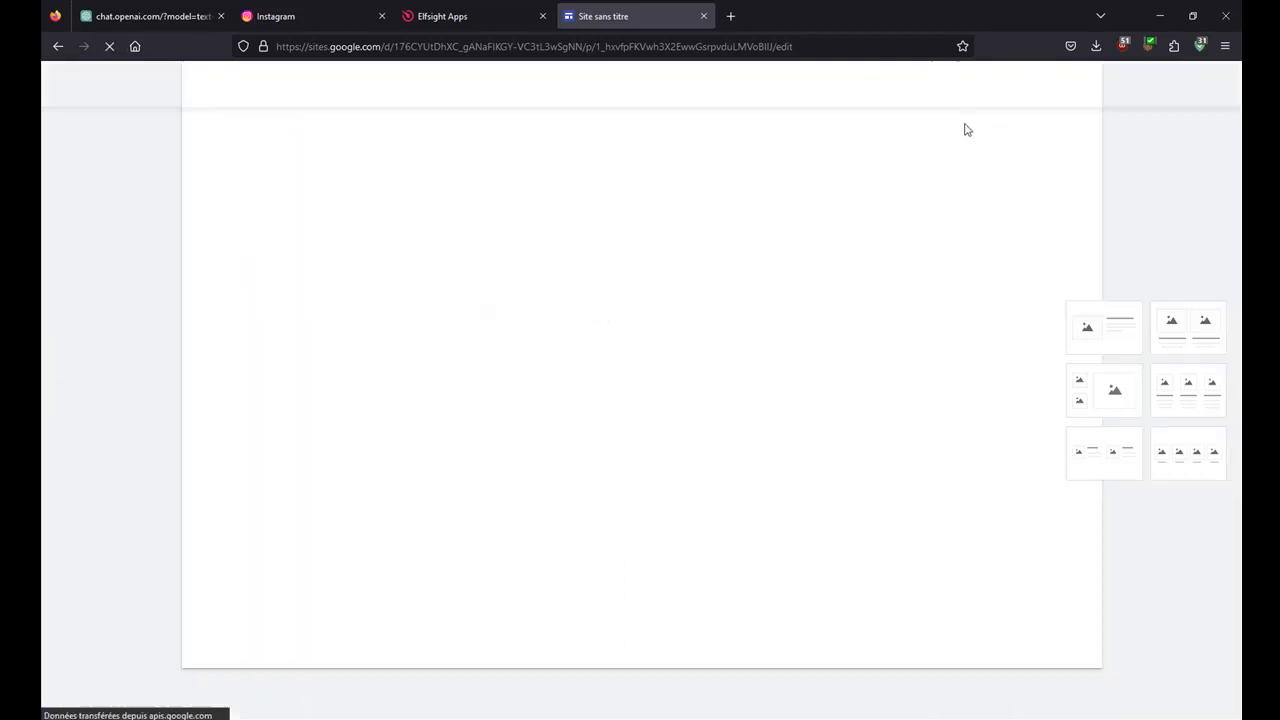
left_click(980, 664)
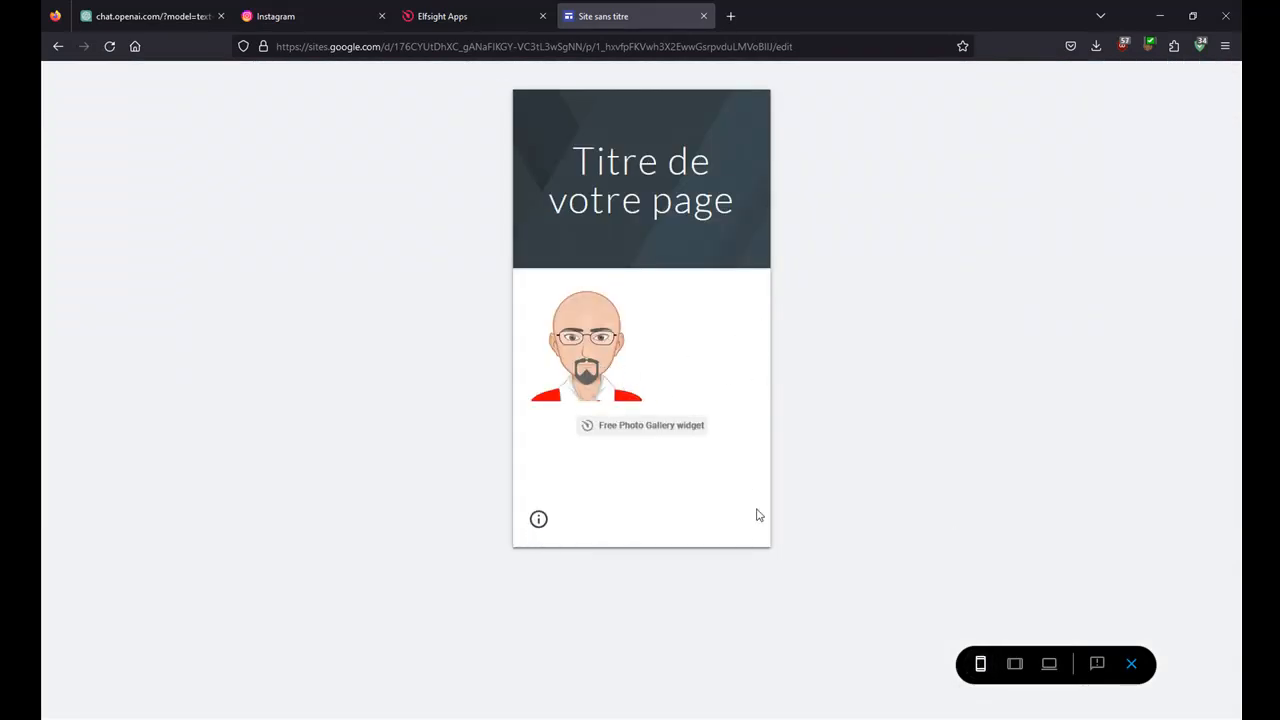
left_click(1133, 665)
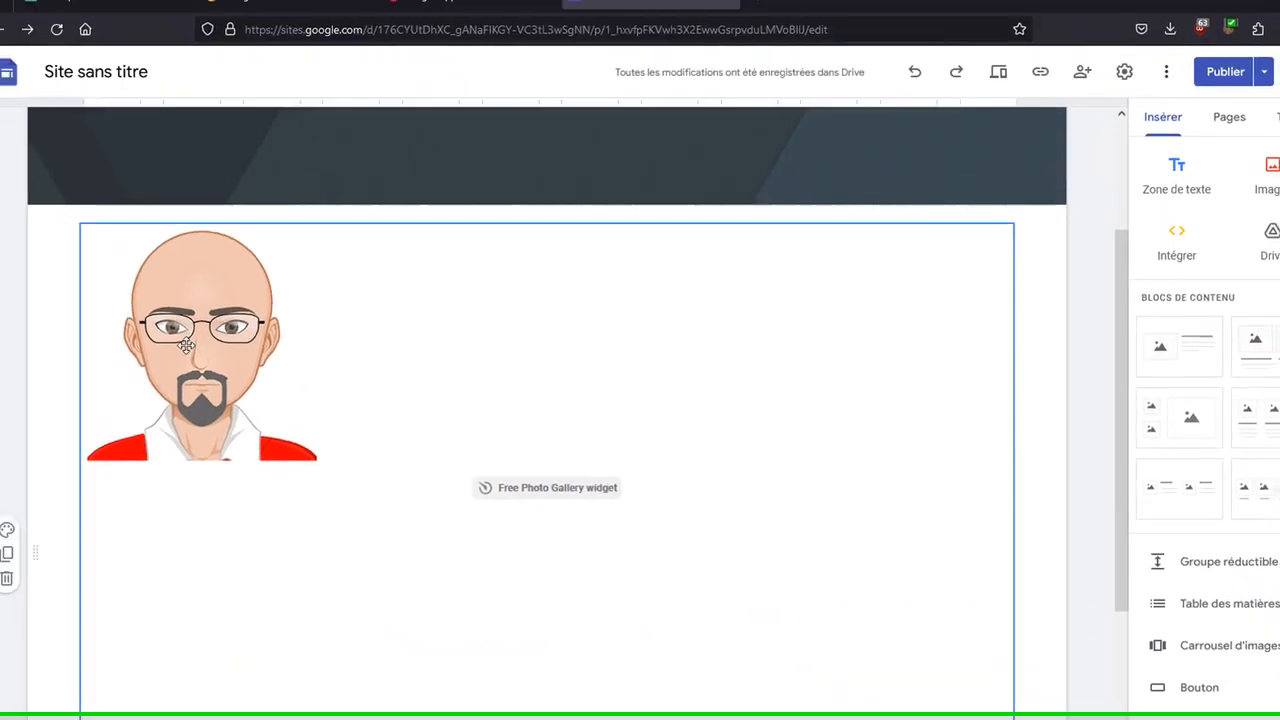
Edit the embedded gallery's code to wrap the script and div in center tags, and save the embed.
left_click(101, 193)
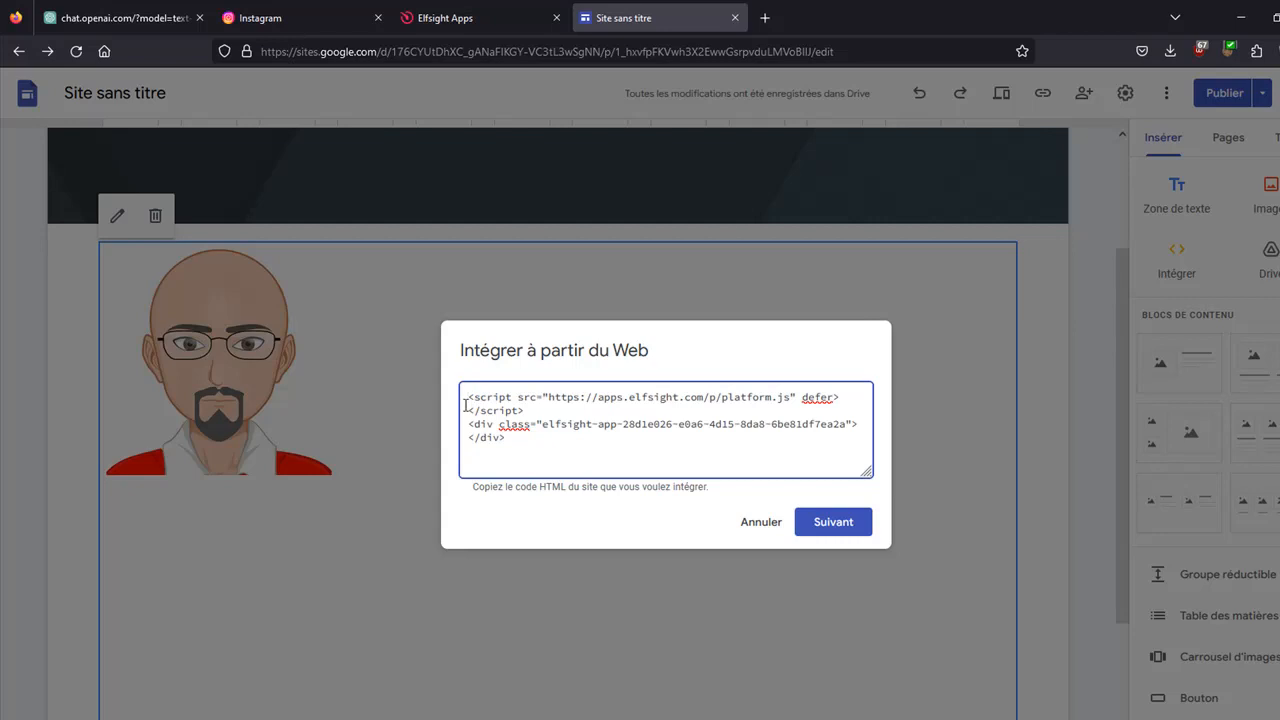
type("<cent")
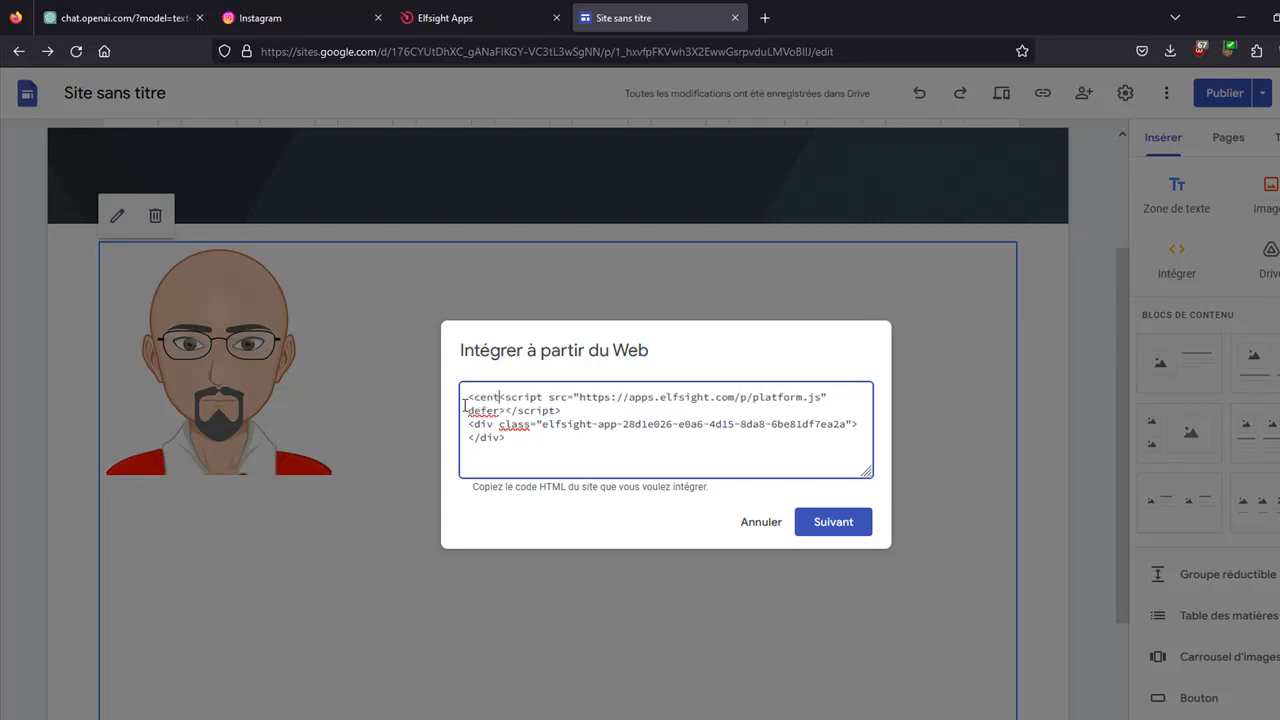
type("er")
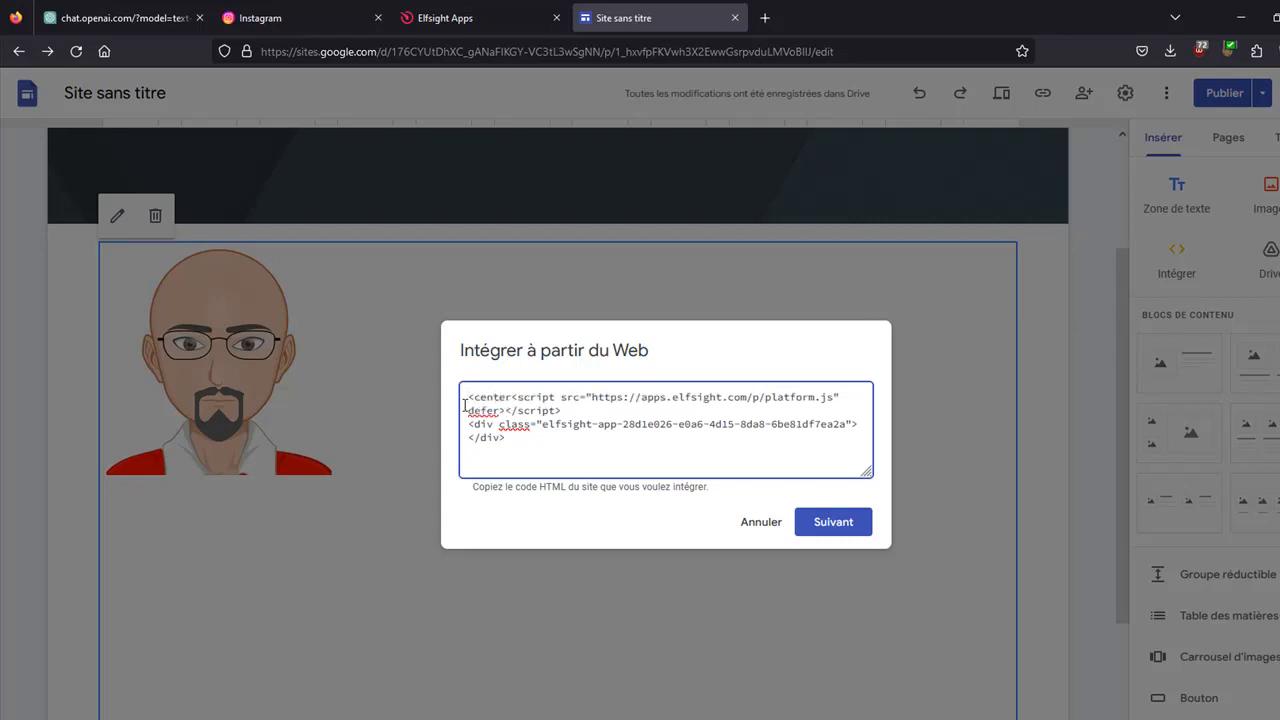
type(">")
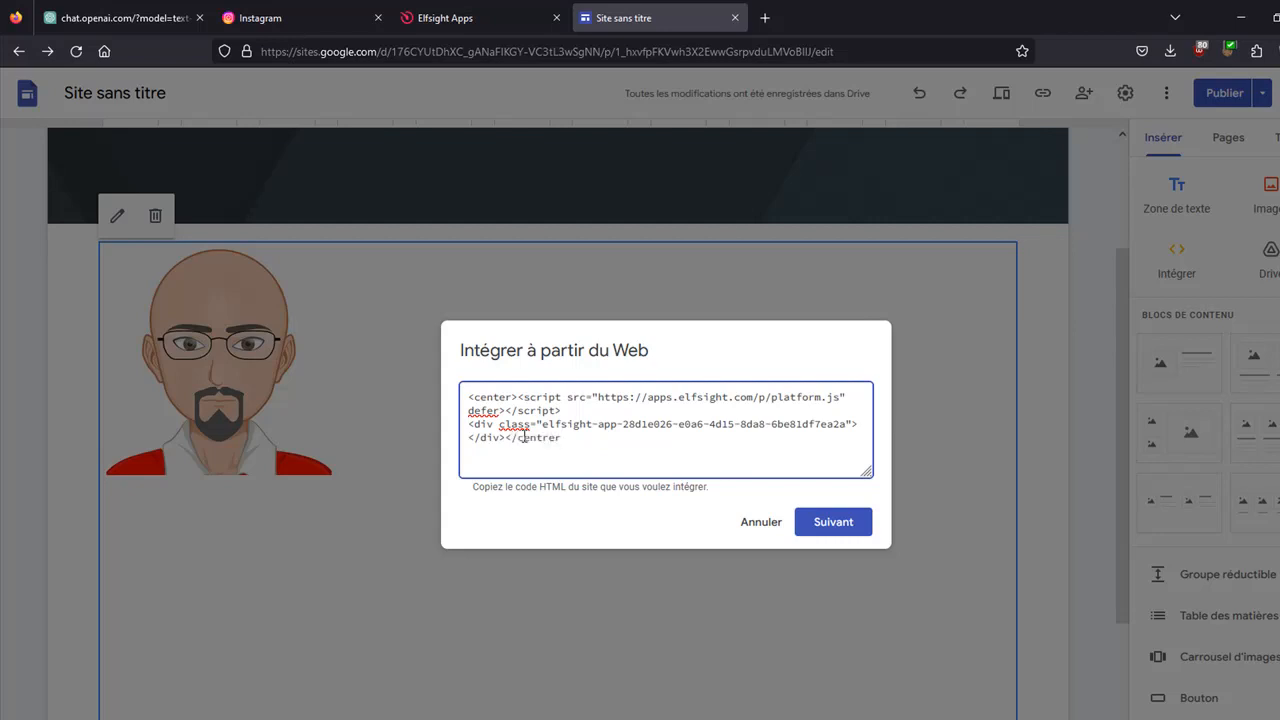
left_click(830, 530)
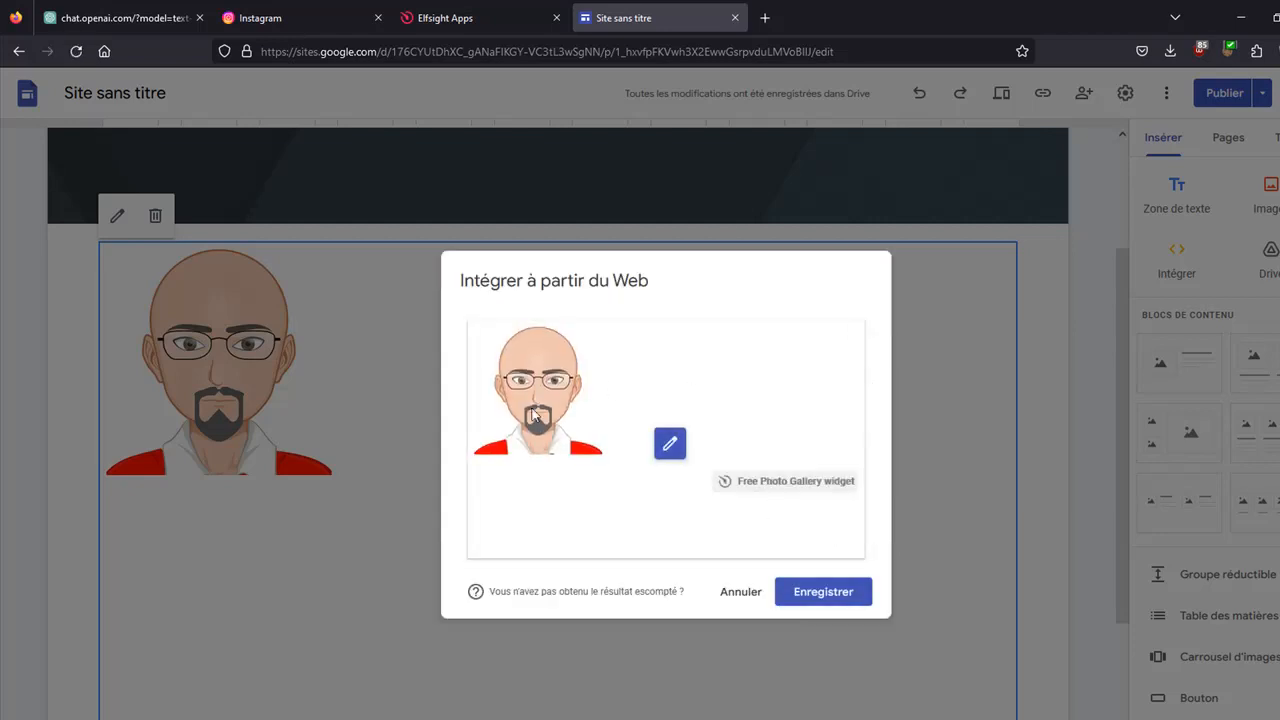
left_click(812, 594)
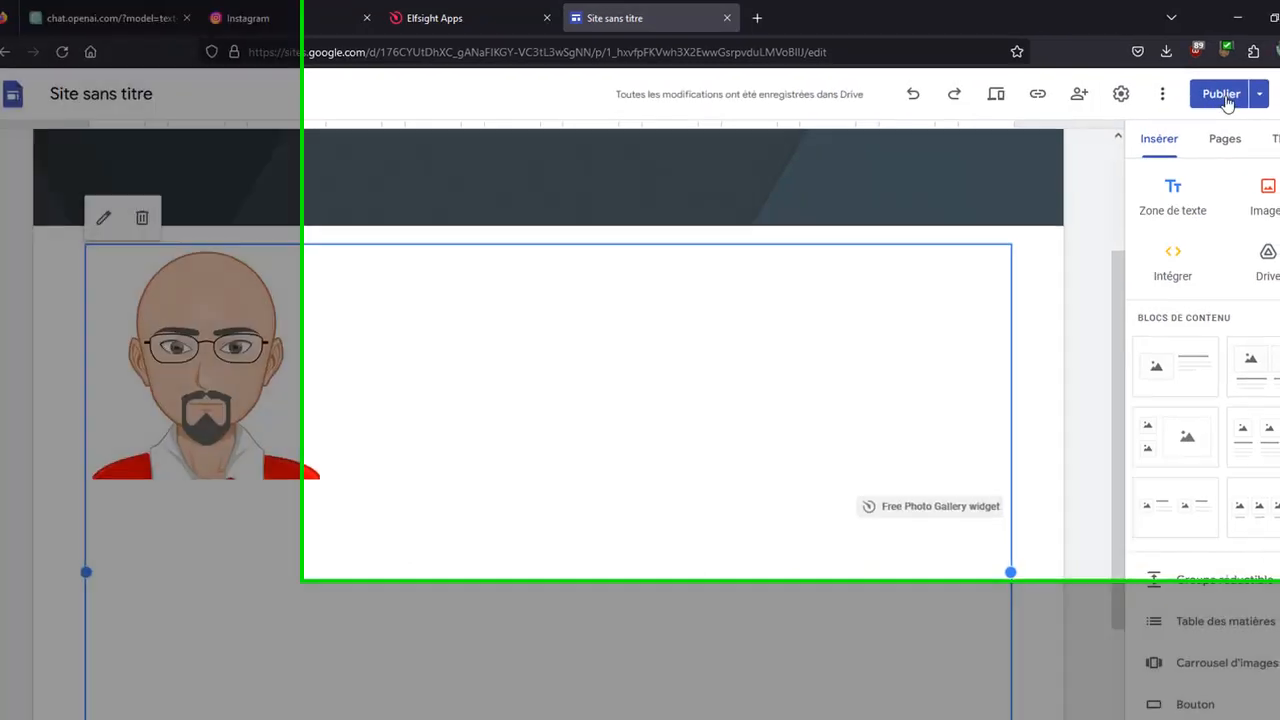
Publish the gallery change, check the page in the phone preview and return to the editor.
left_click(1224, 98)
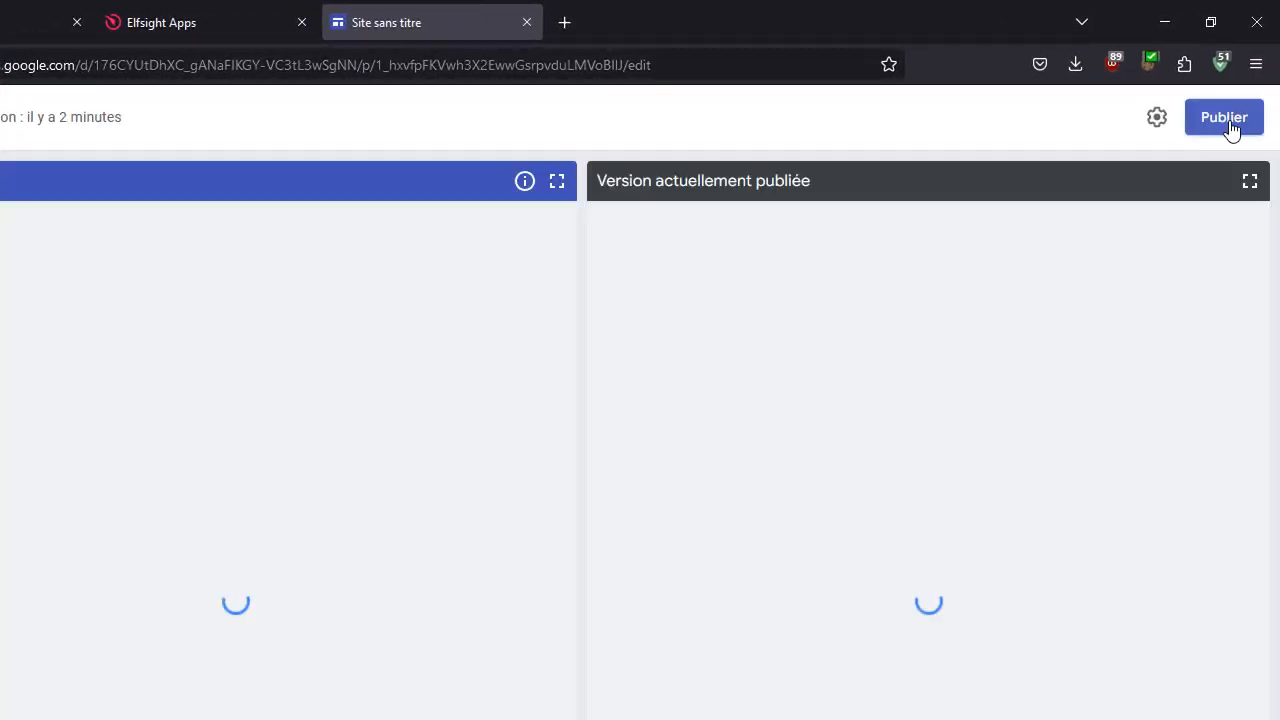
left_click(1278, 94)
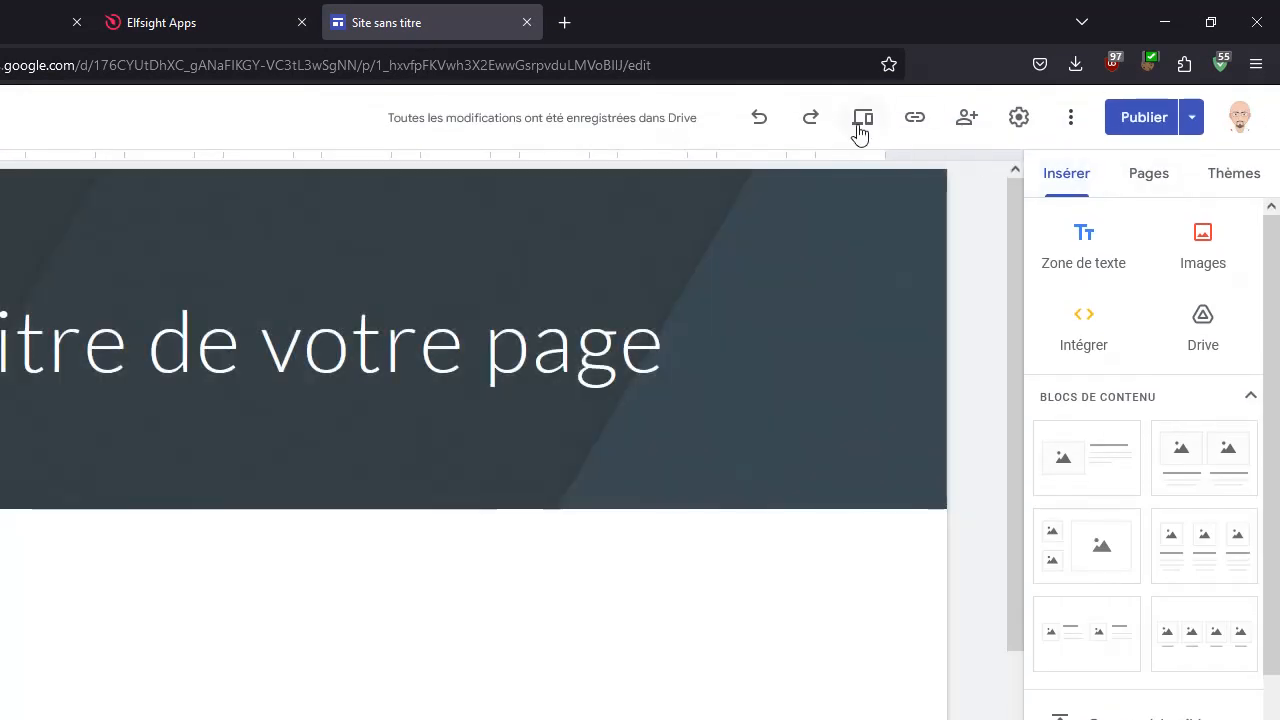
left_click(858, 128)
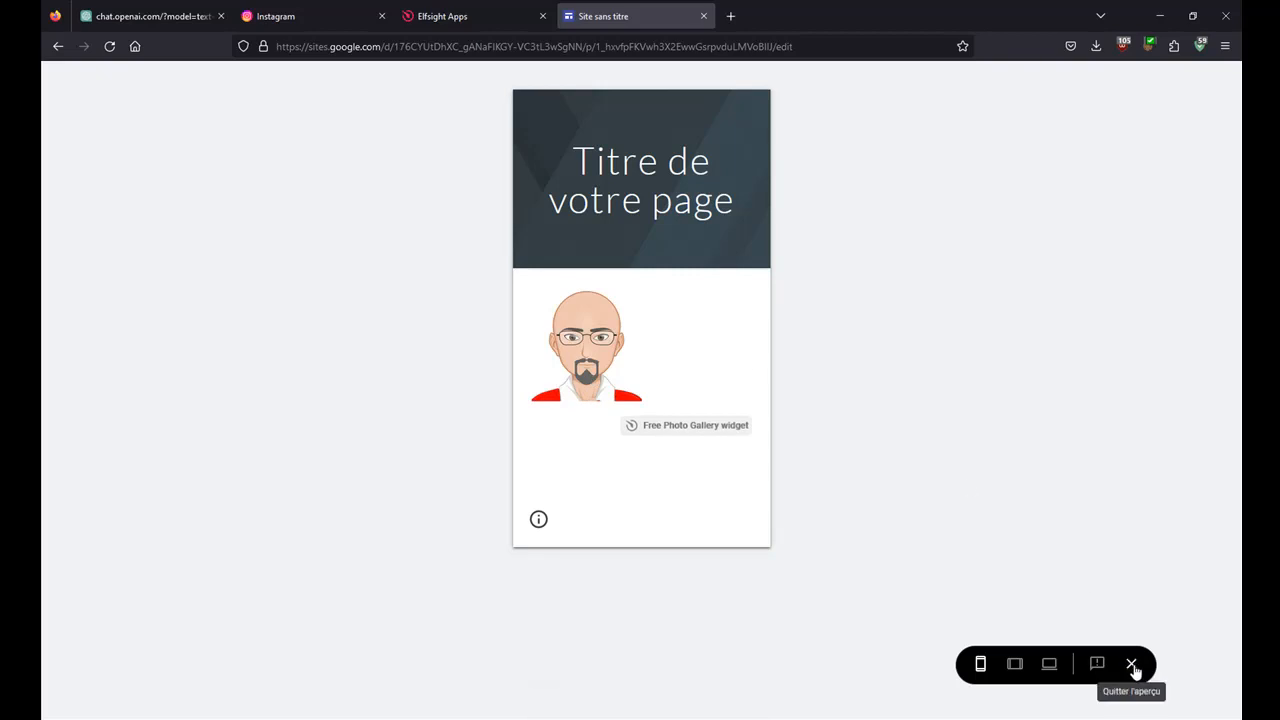
left_click(1132, 665)
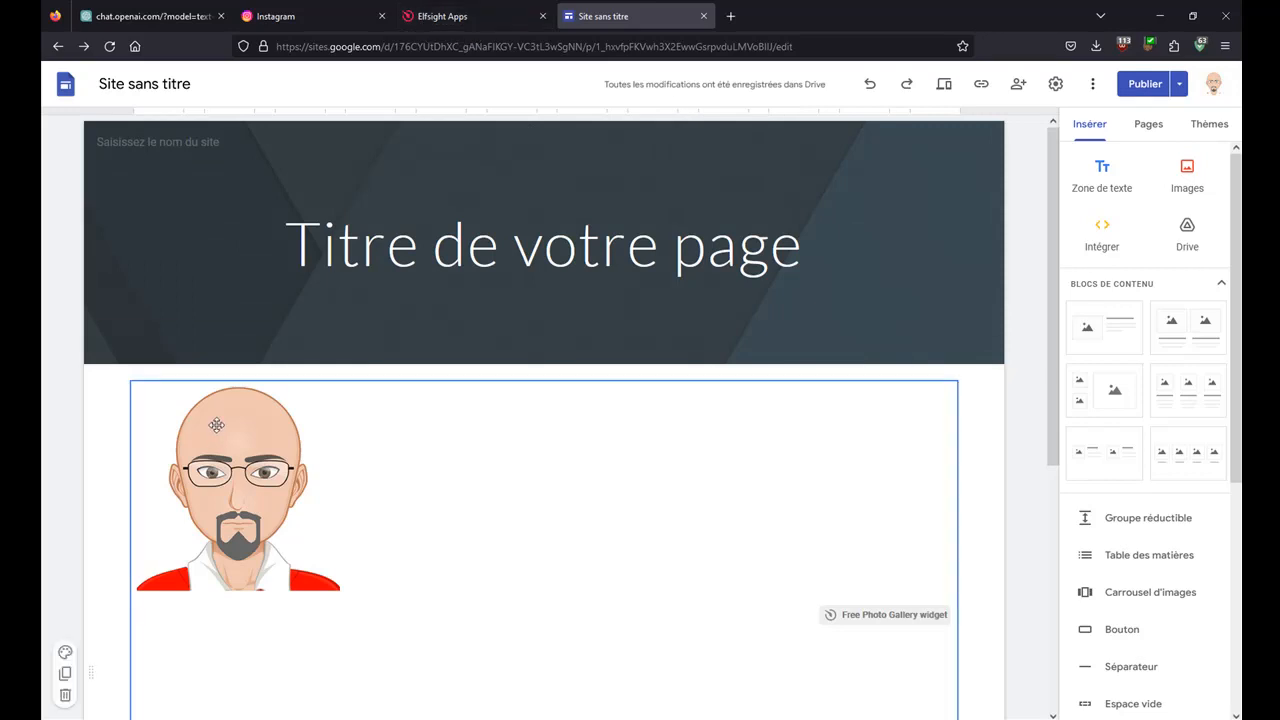
Delete the gallery section from the Google Sites page and remove the untitled Photo Gallery widget in Elfsight.
left_click(65, 697)
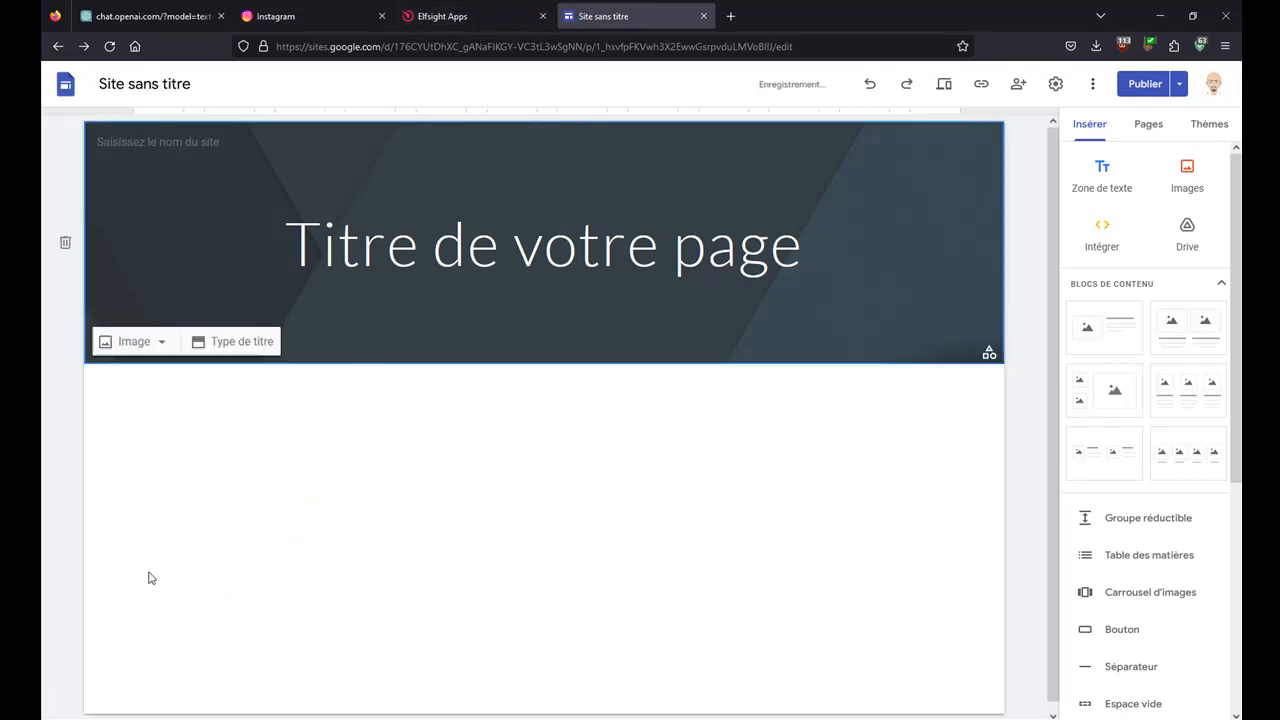
left_click(430, 12)
left_click(889, 410)
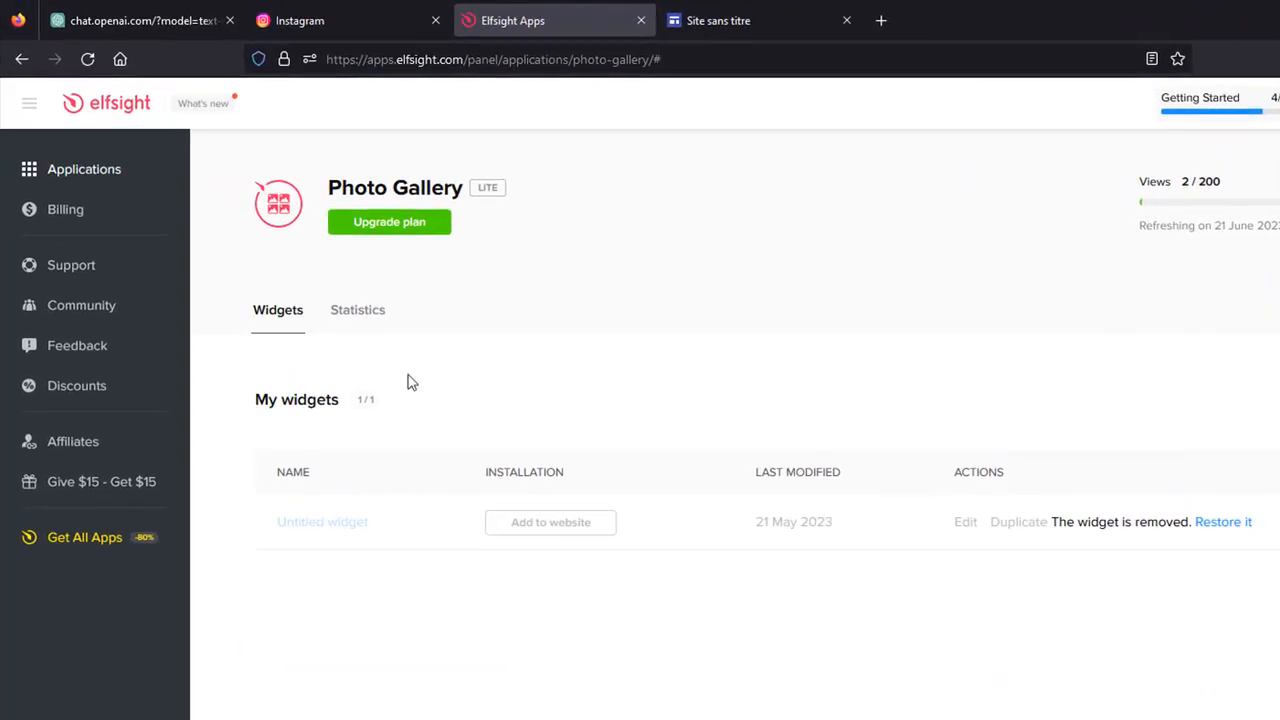
Return to the Elfsight applications list and start creating an Instagram Feed widget.
left_click(138, 118)
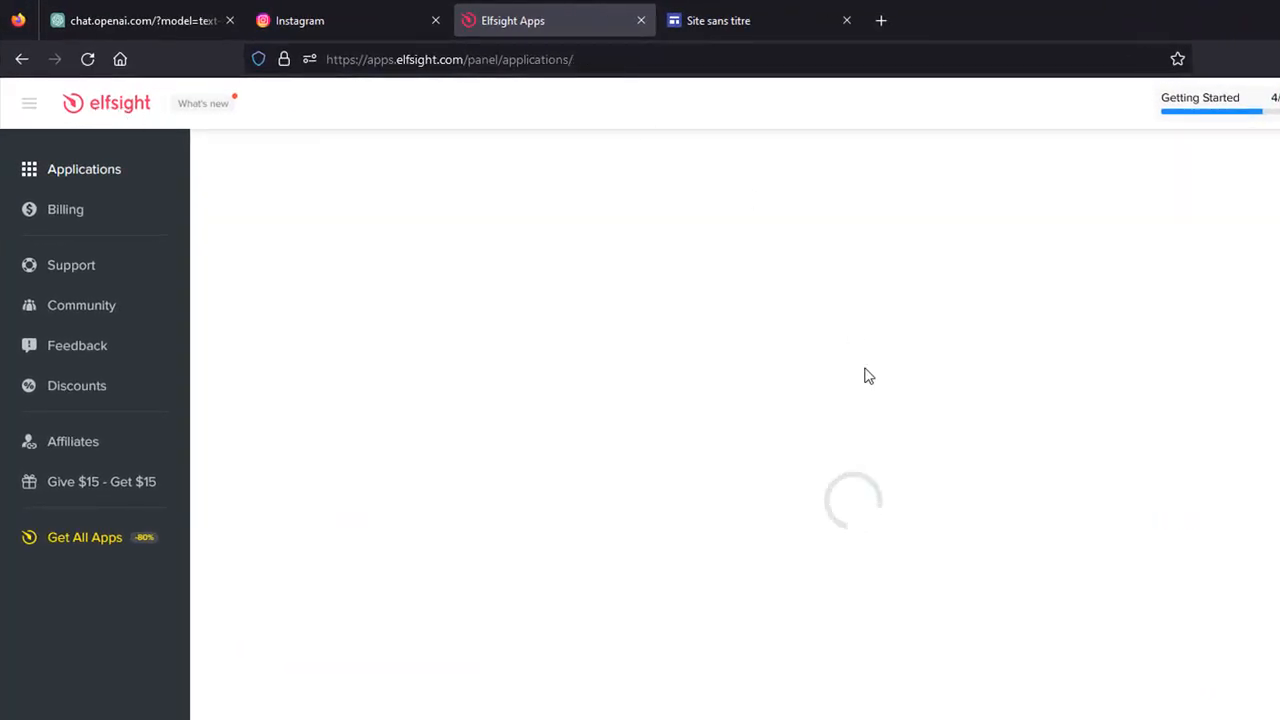
mouse_move(800, 366)
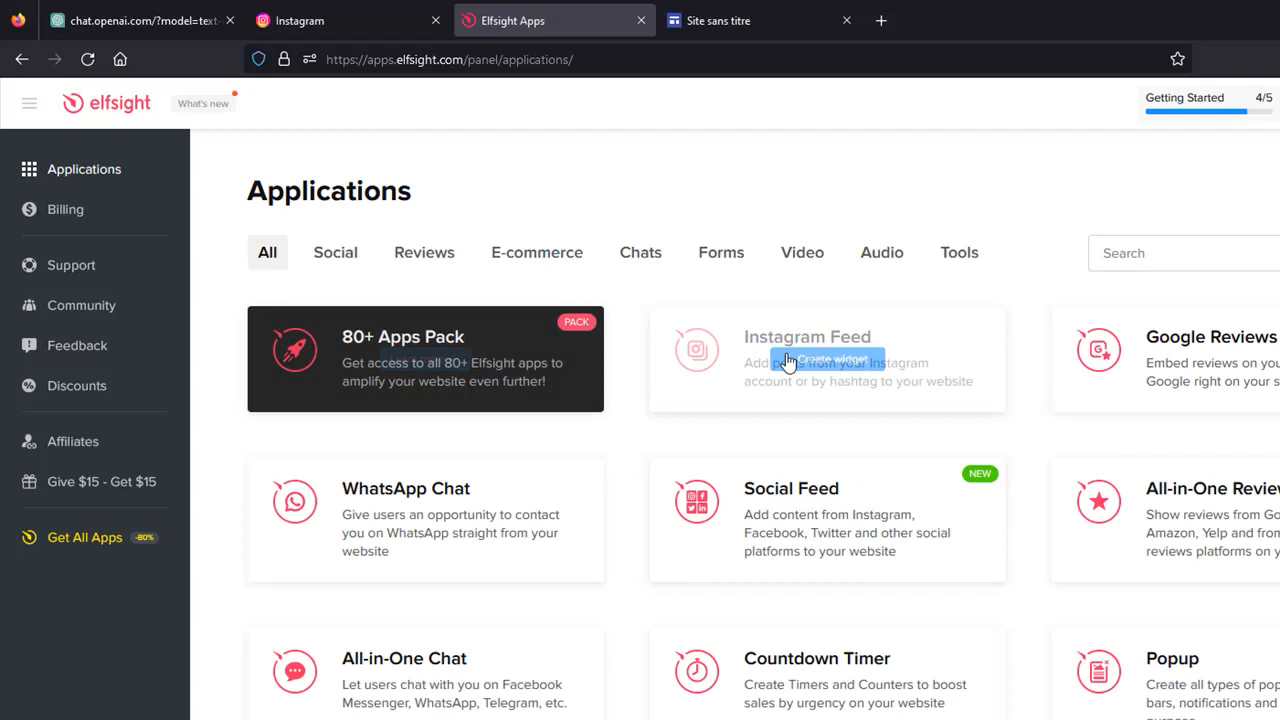
left_click(840, 364)
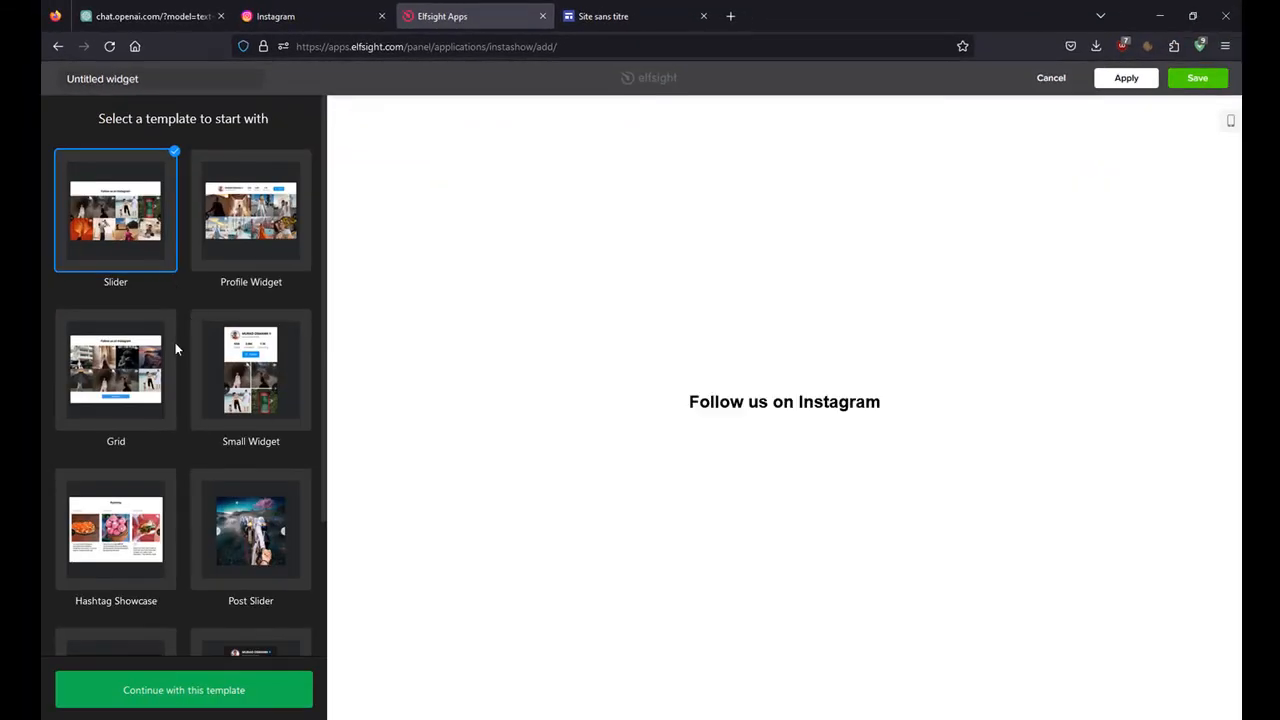
Save the new Instagram Feed widget with the Dark Profile Widget template and copy its installation code.
scroll(128, 572, "down", 3)
left_click(112, 545)
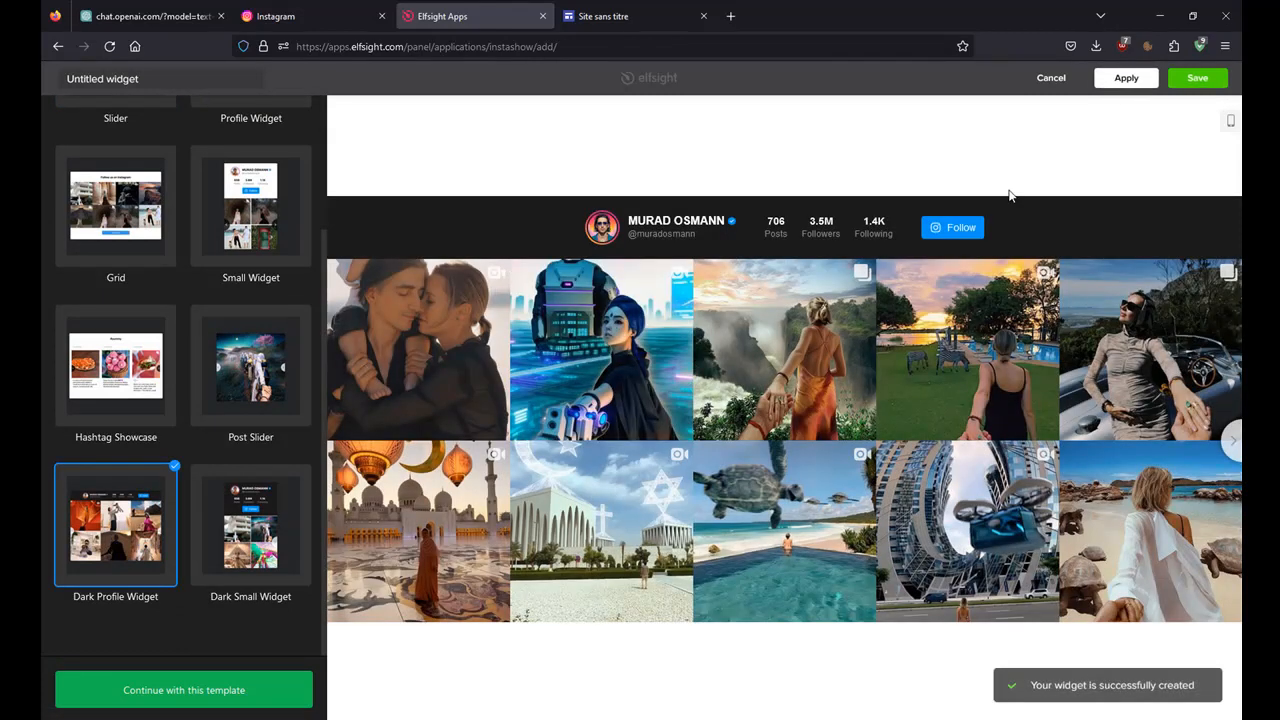
left_click(1212, 84)
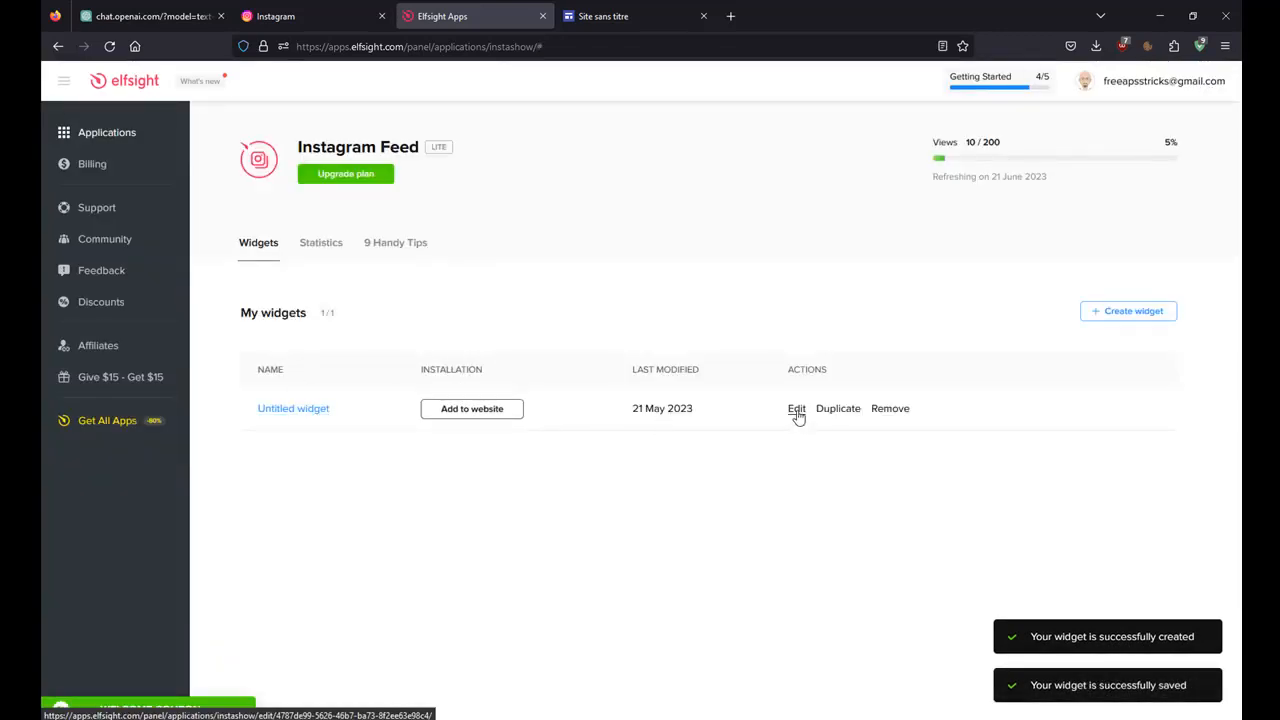
left_click(484, 410)
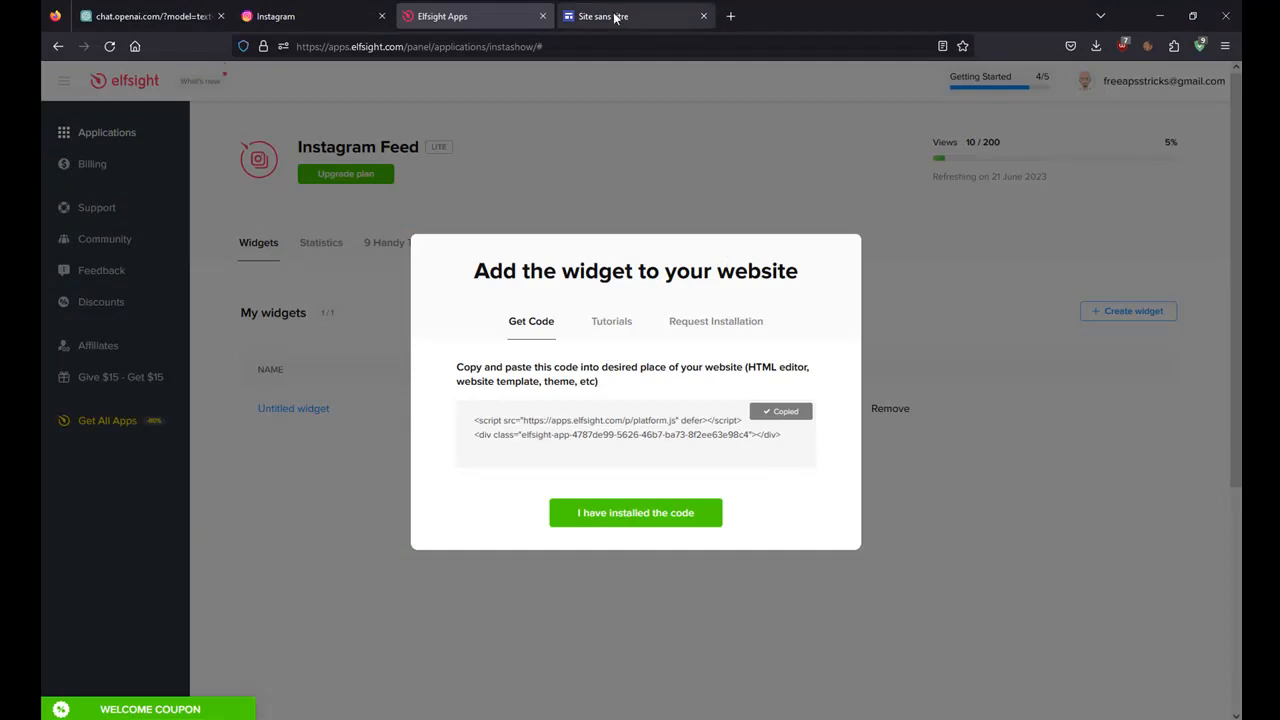
Switch to the Google Sites editor and embed the copied widget code in the empty area below the header.
left_click(612, 17)
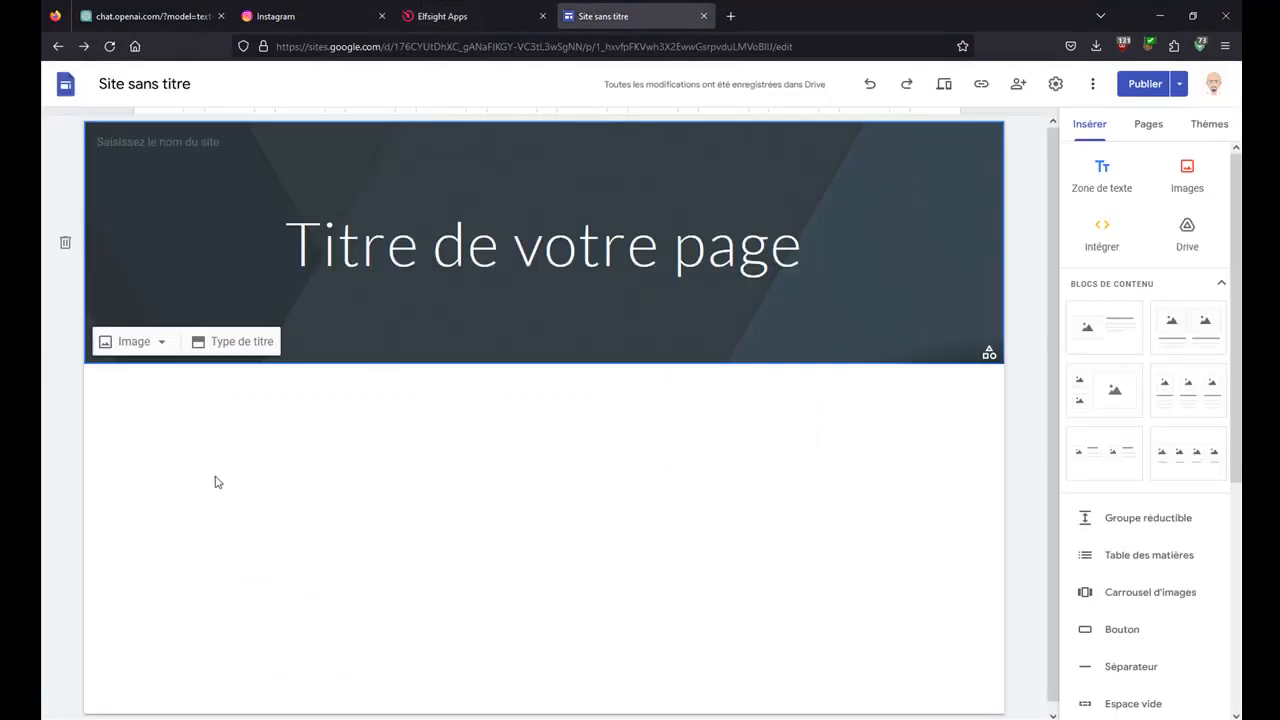
double_click(321, 494)
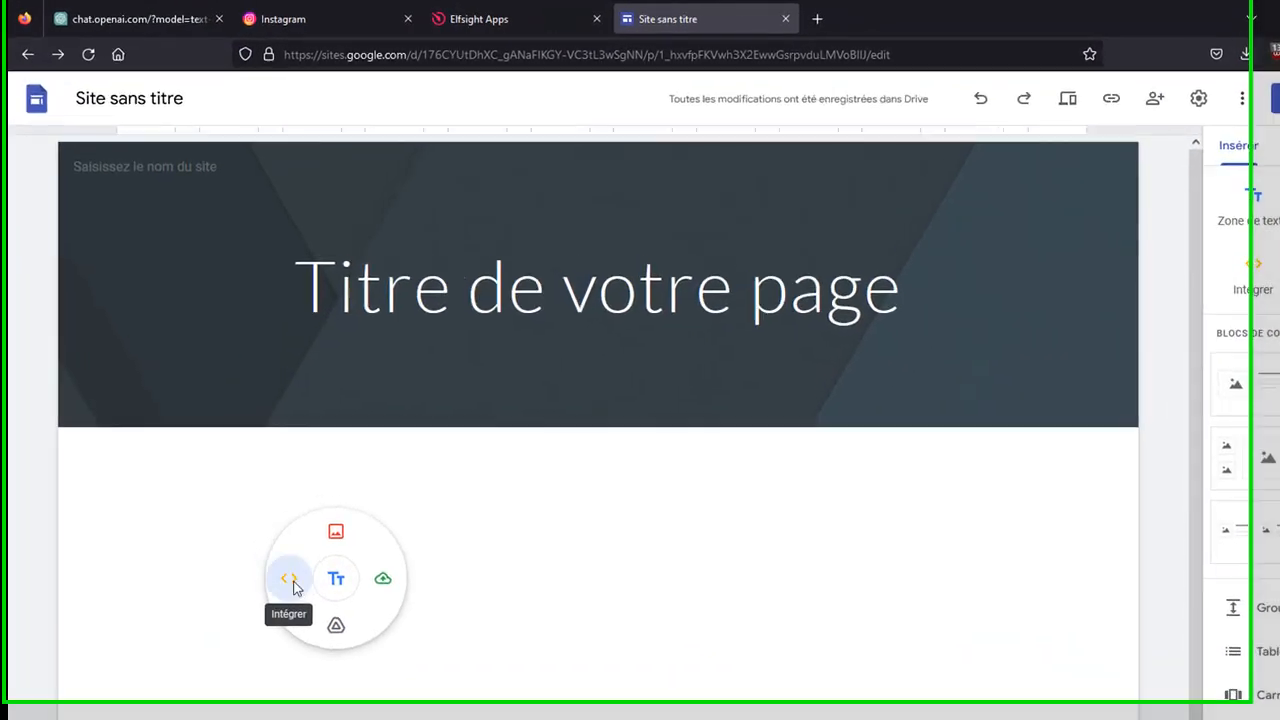
left_click(293, 587)
left_click(679, 432)
right_click(560, 455)
left_click(608, 574)
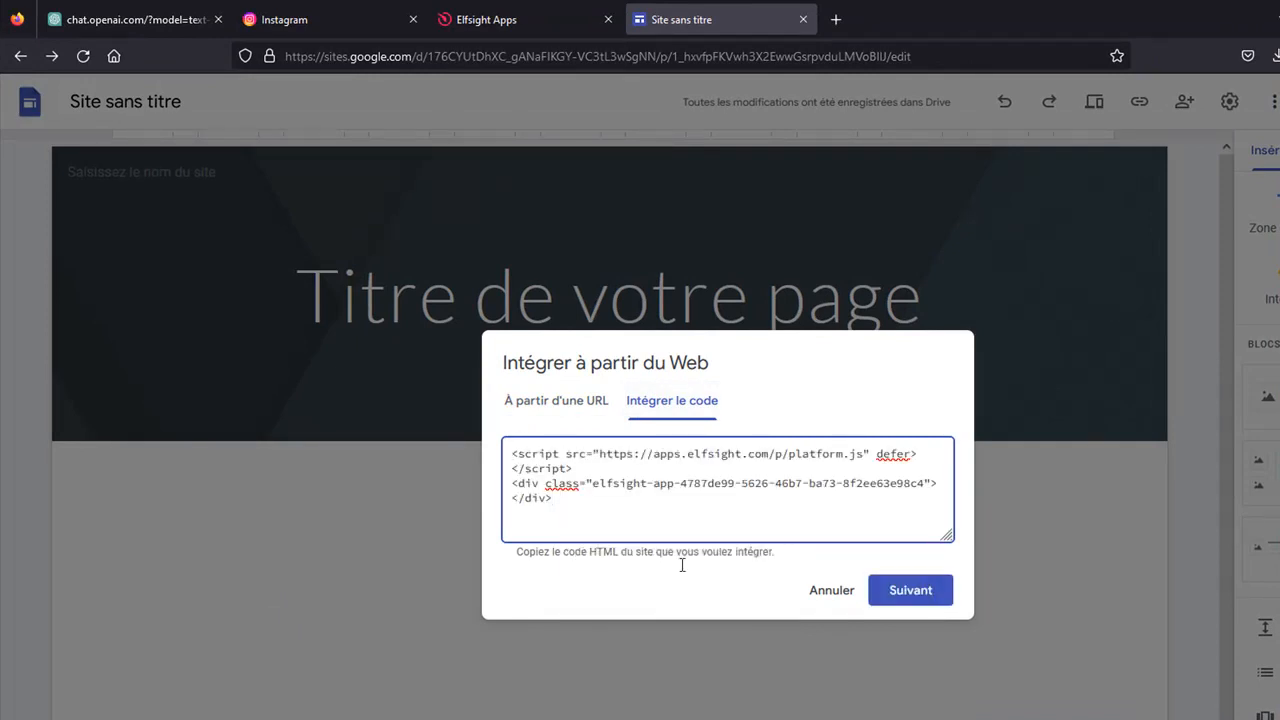
left_click(919, 592)
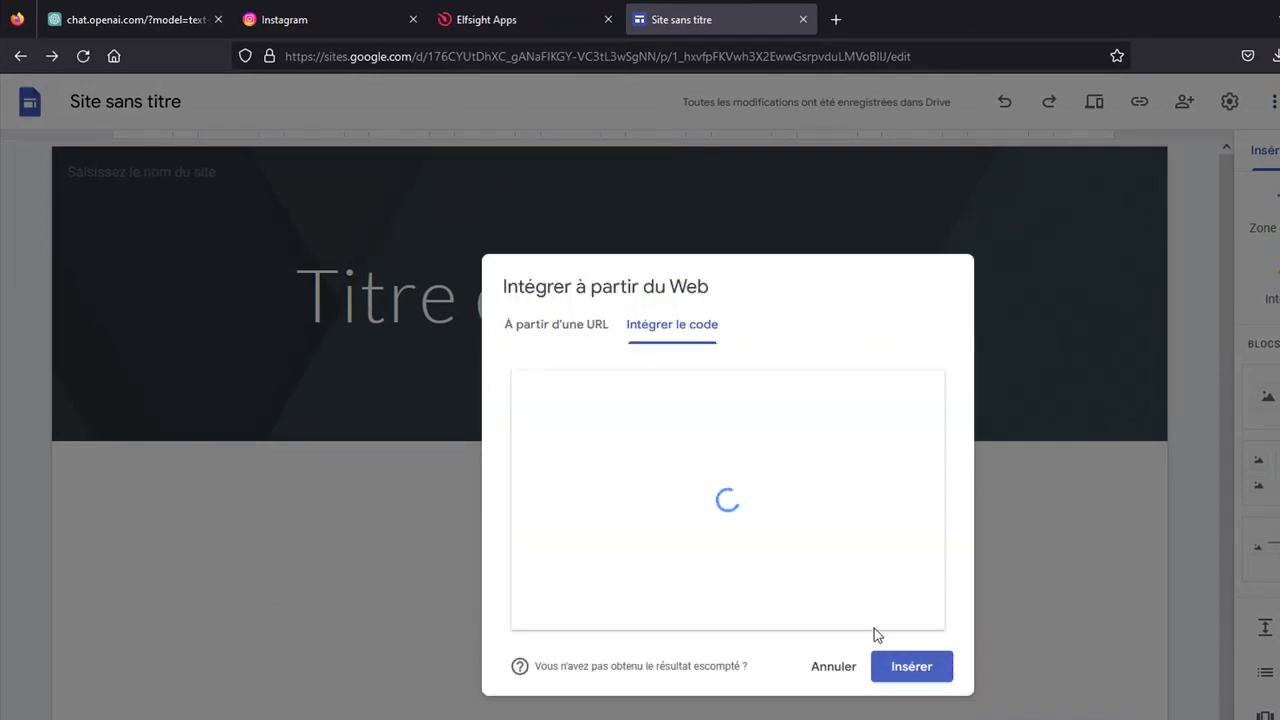
left_click(911, 668)
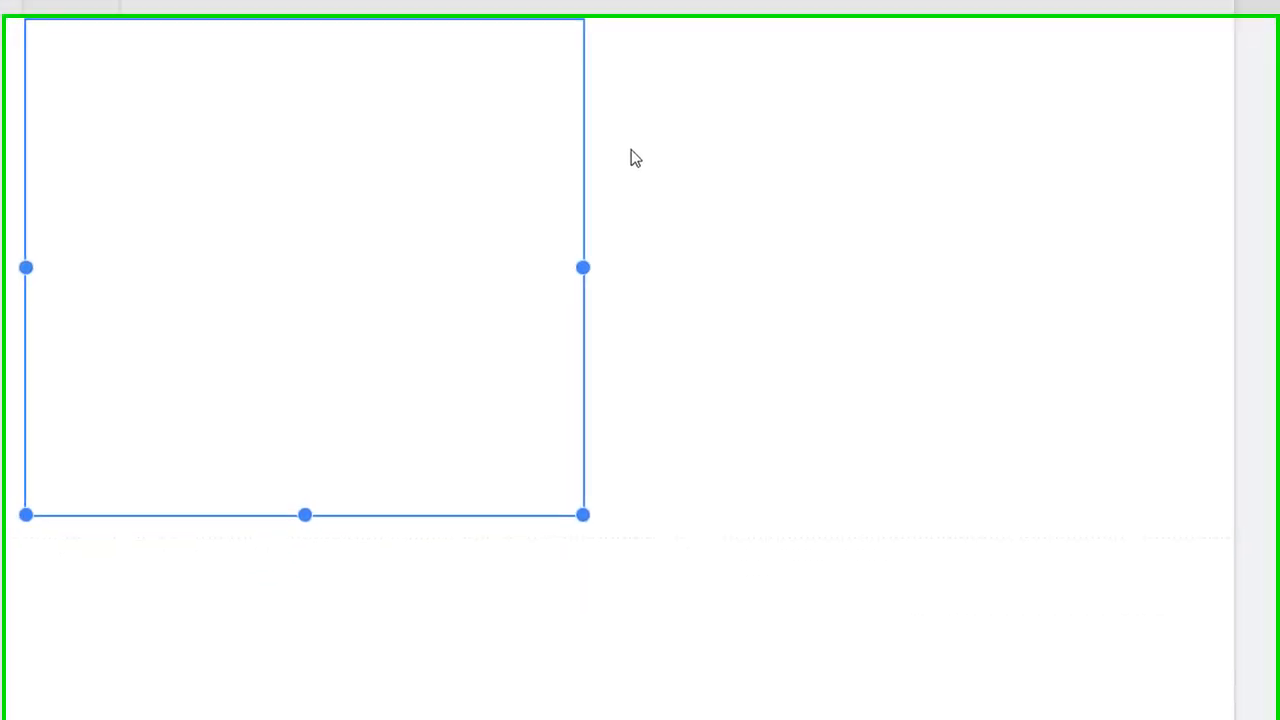
Enlarge the embedded Instagram widget to the full content width and publish the site.
left_click_drag(582, 503, 1214, 669)
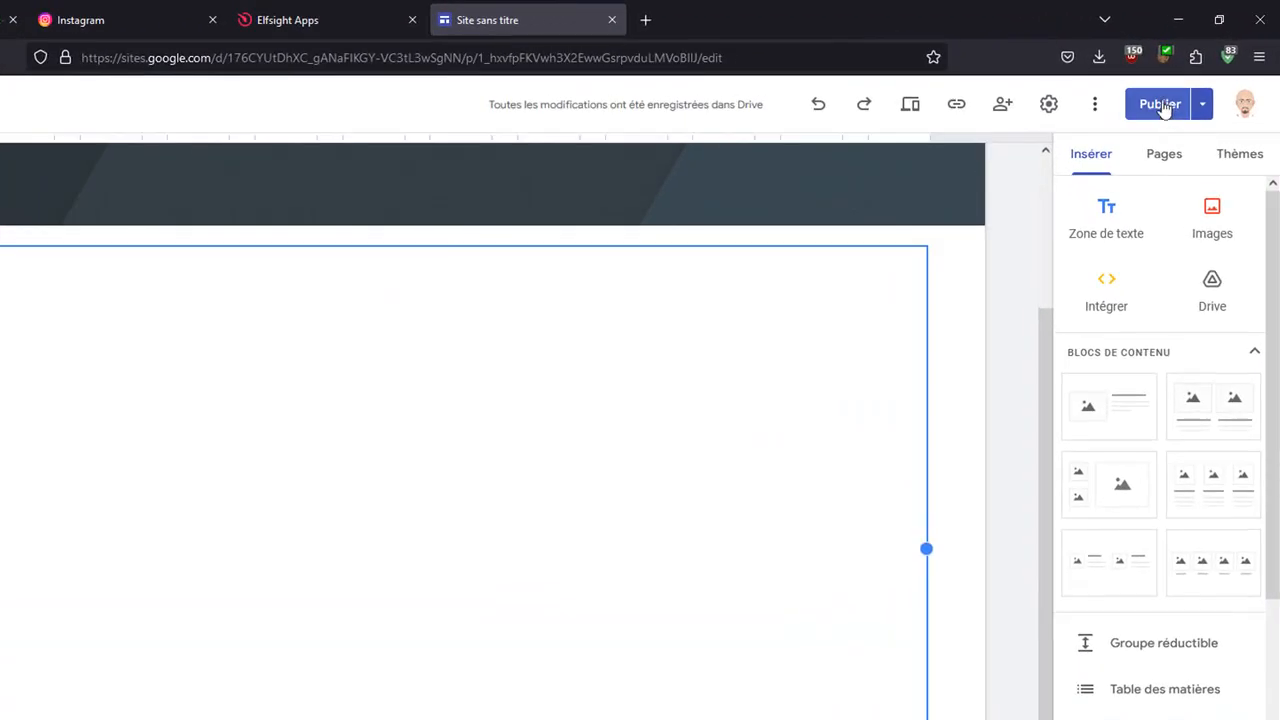
left_click(1161, 106)
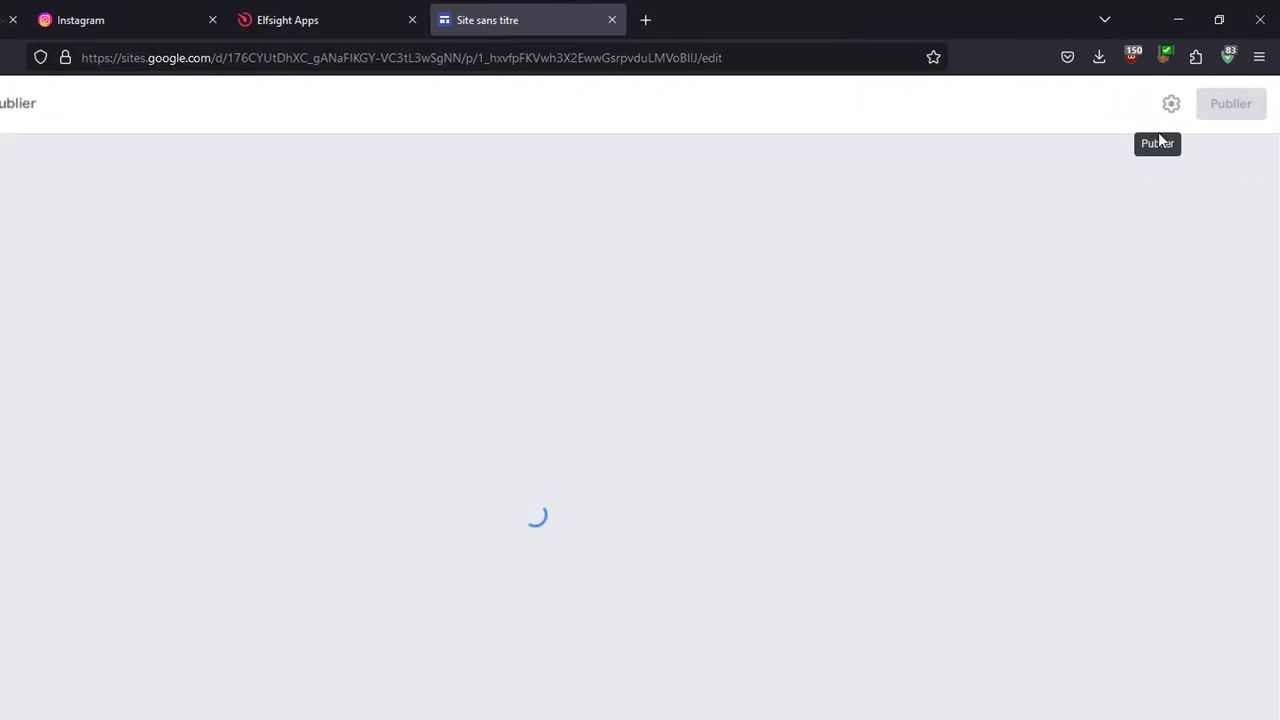
left_click(1230, 110)
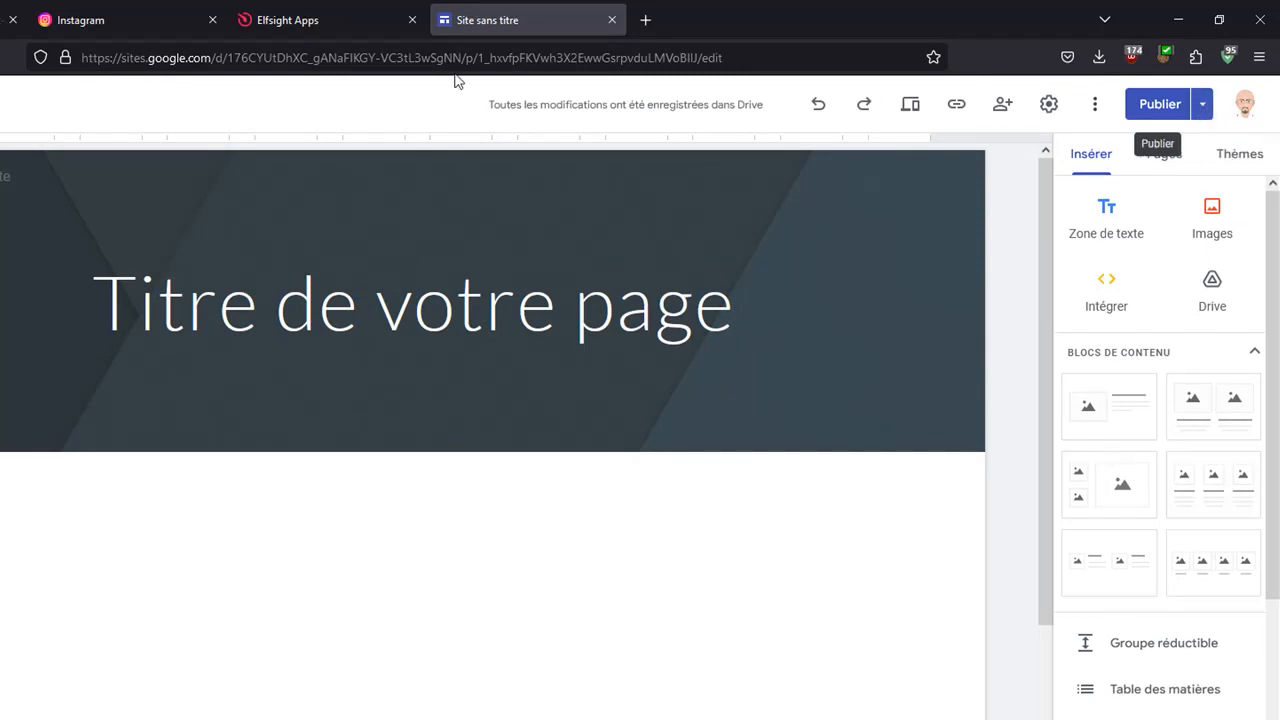
Look through the posts on the Instagram profile that the feed should display.
left_click(95, 24)
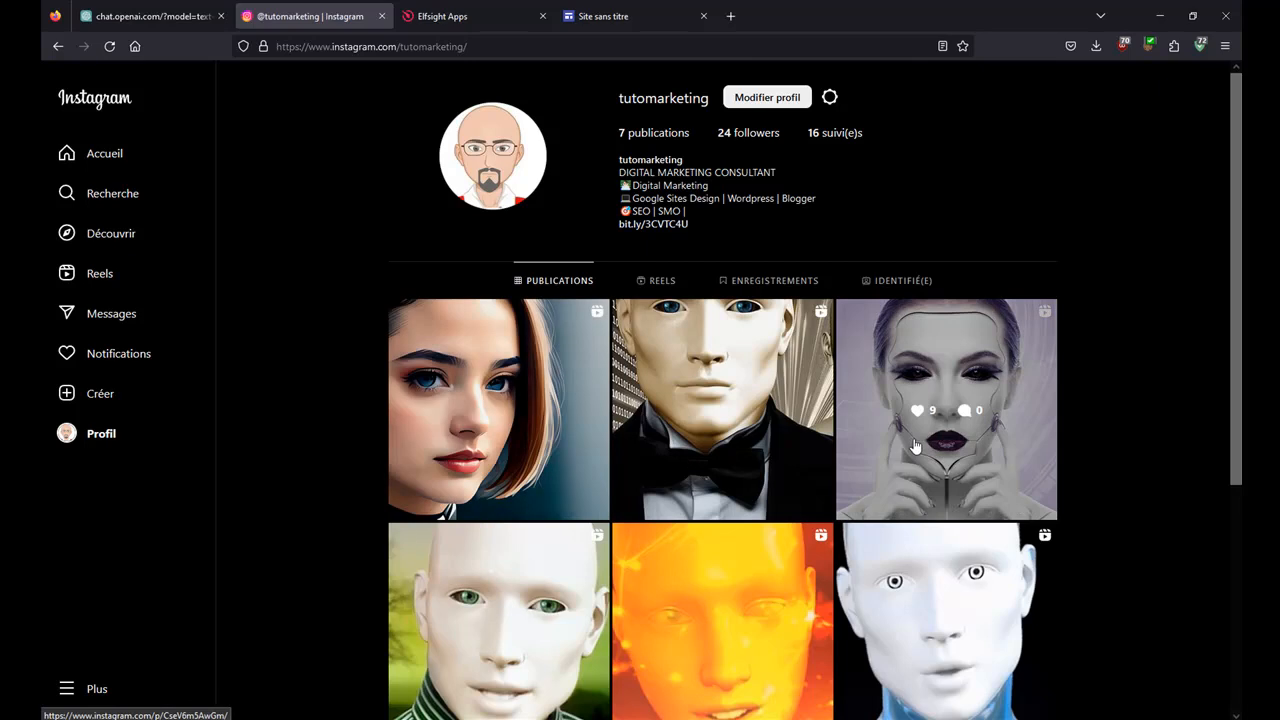
scroll(725, 496, "down", 2)
scroll(826, 423, "up", 2)
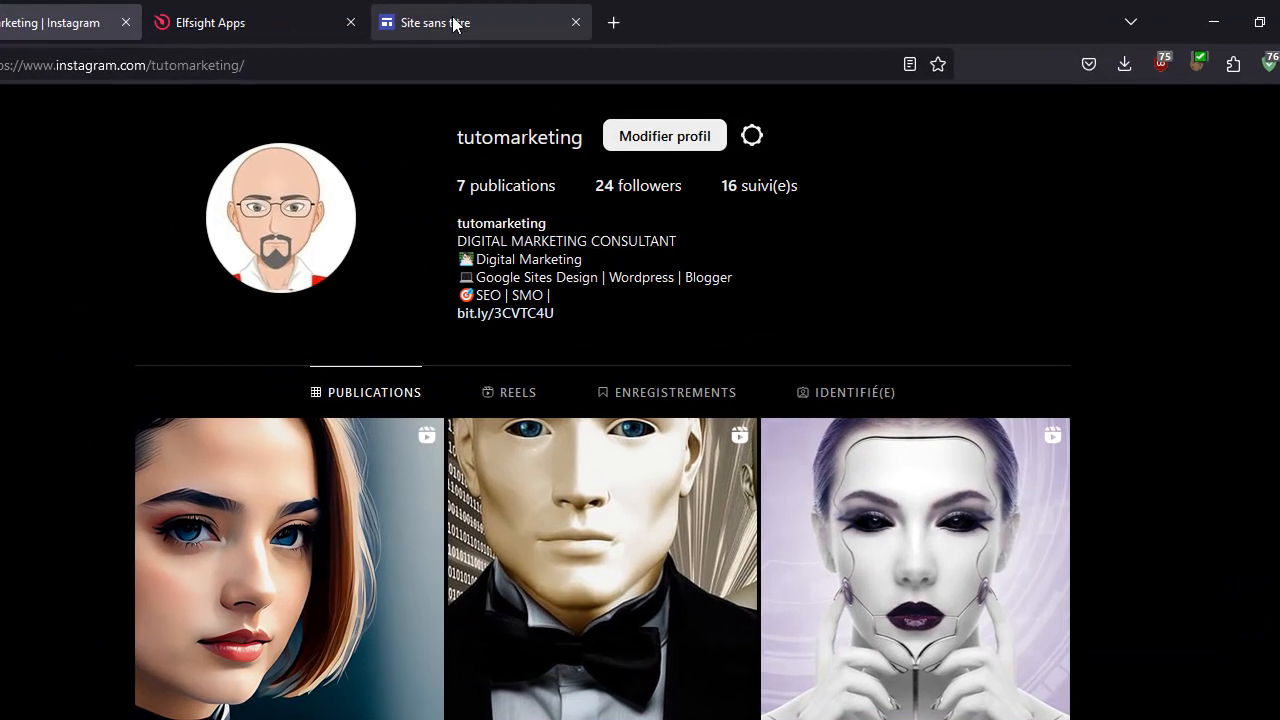
Return to the Google Sites editor and open the published site to check the embedded widget.
left_click(508, 20)
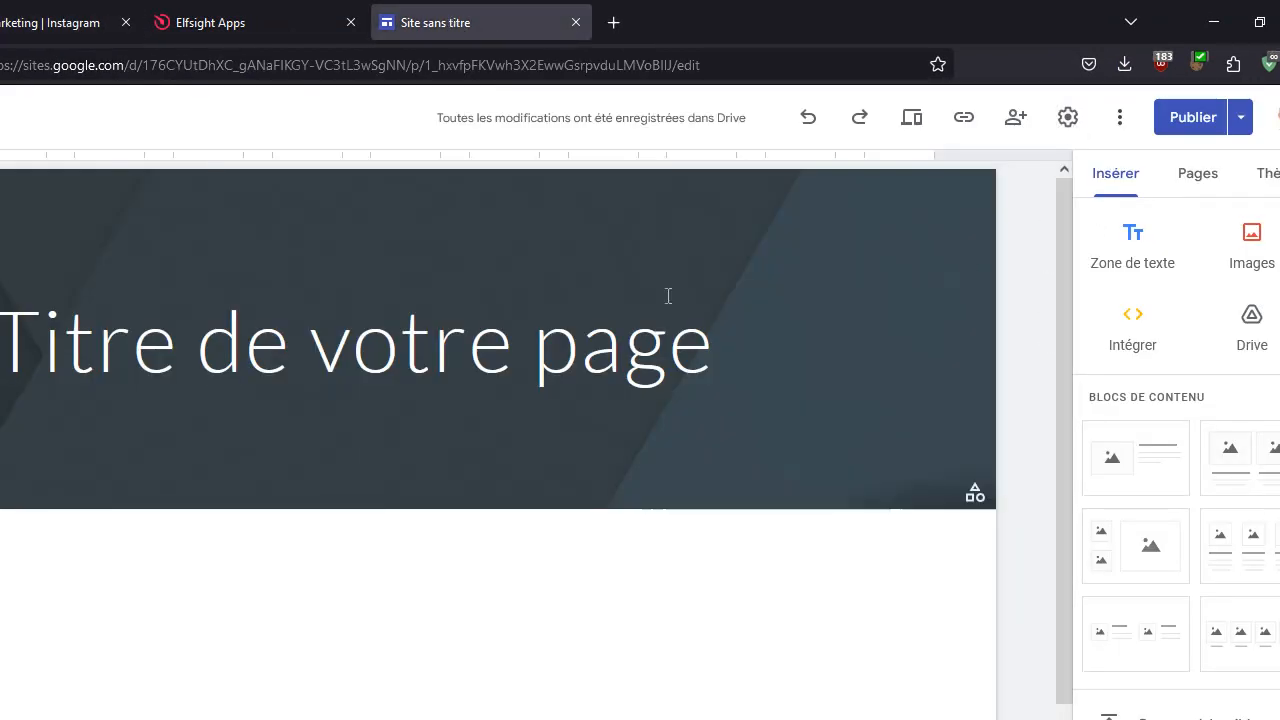
left_click(1247, 140)
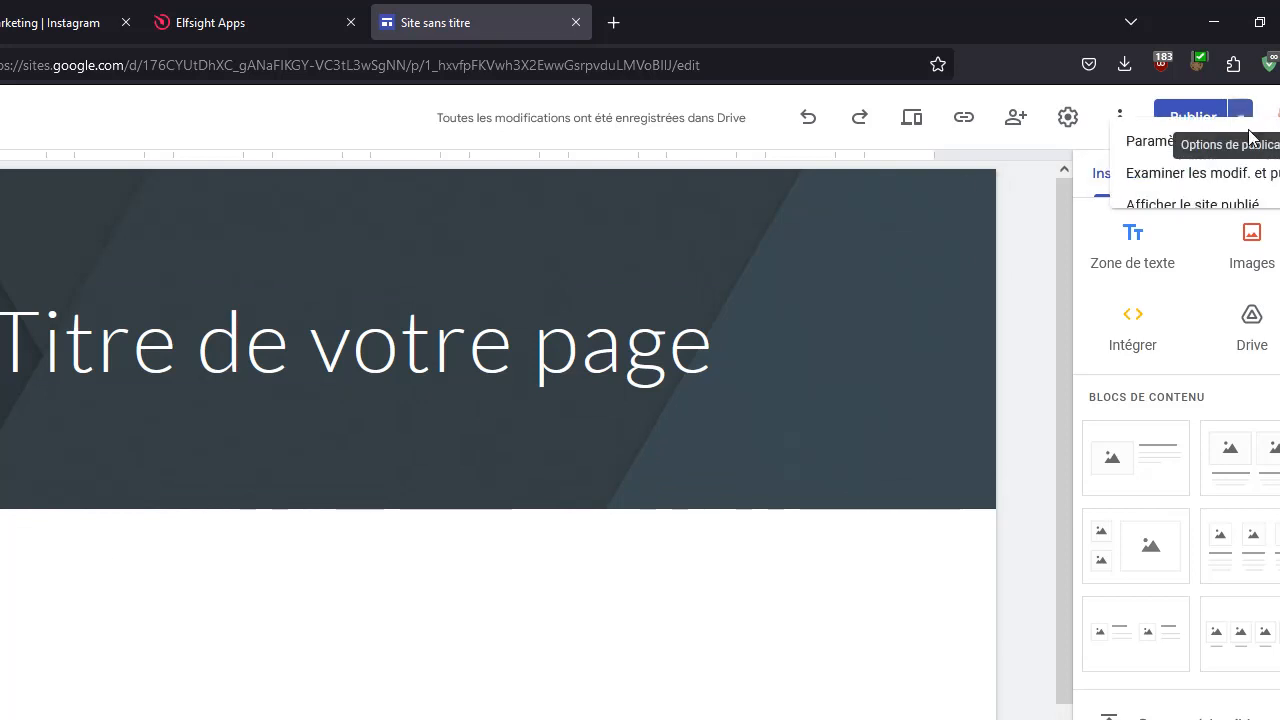
left_click(1105, 218)
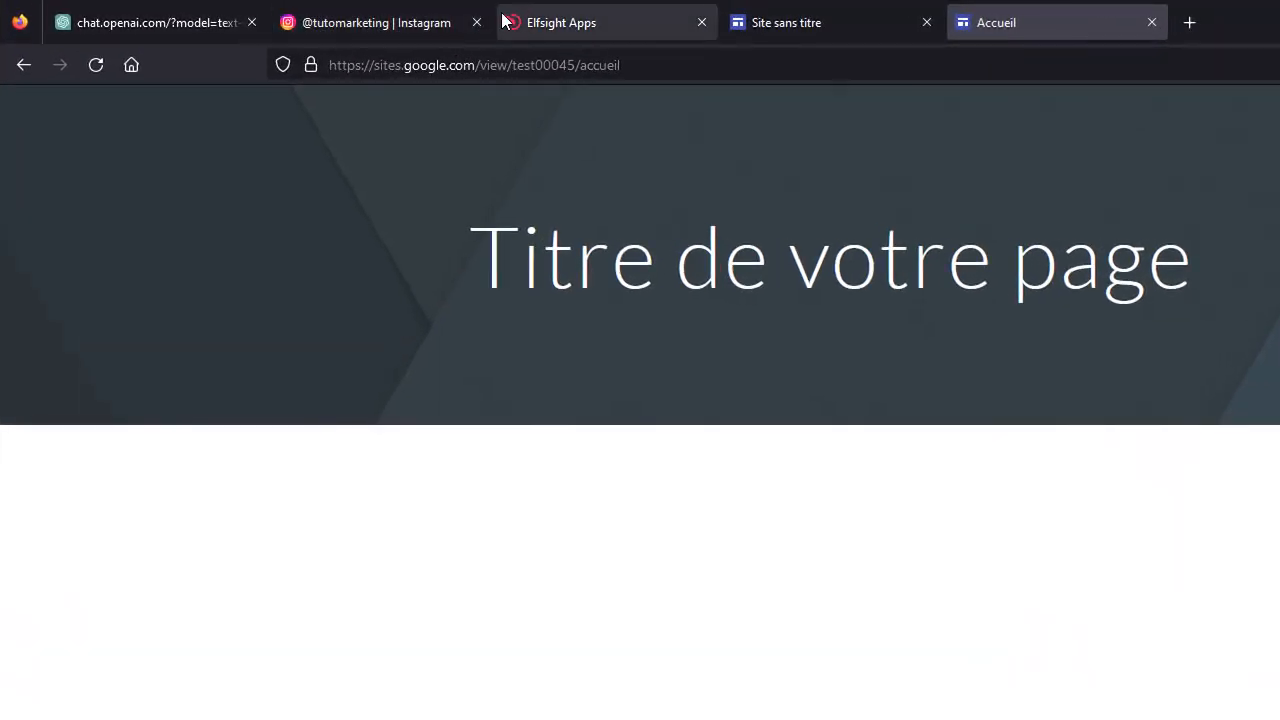
Edit the Elfsight Instagram Feed widget, set its source type to My Personal Account and authorize the Instagram connection.
left_click(554, 24)
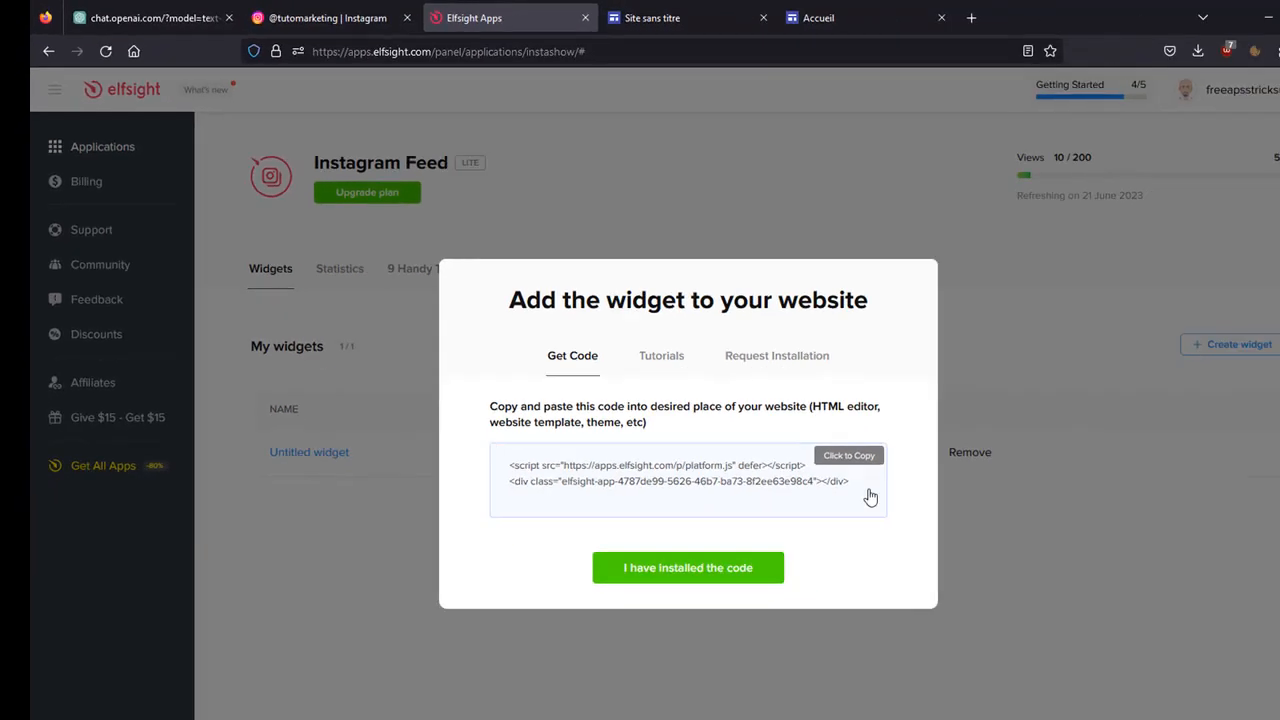
left_click(705, 567)
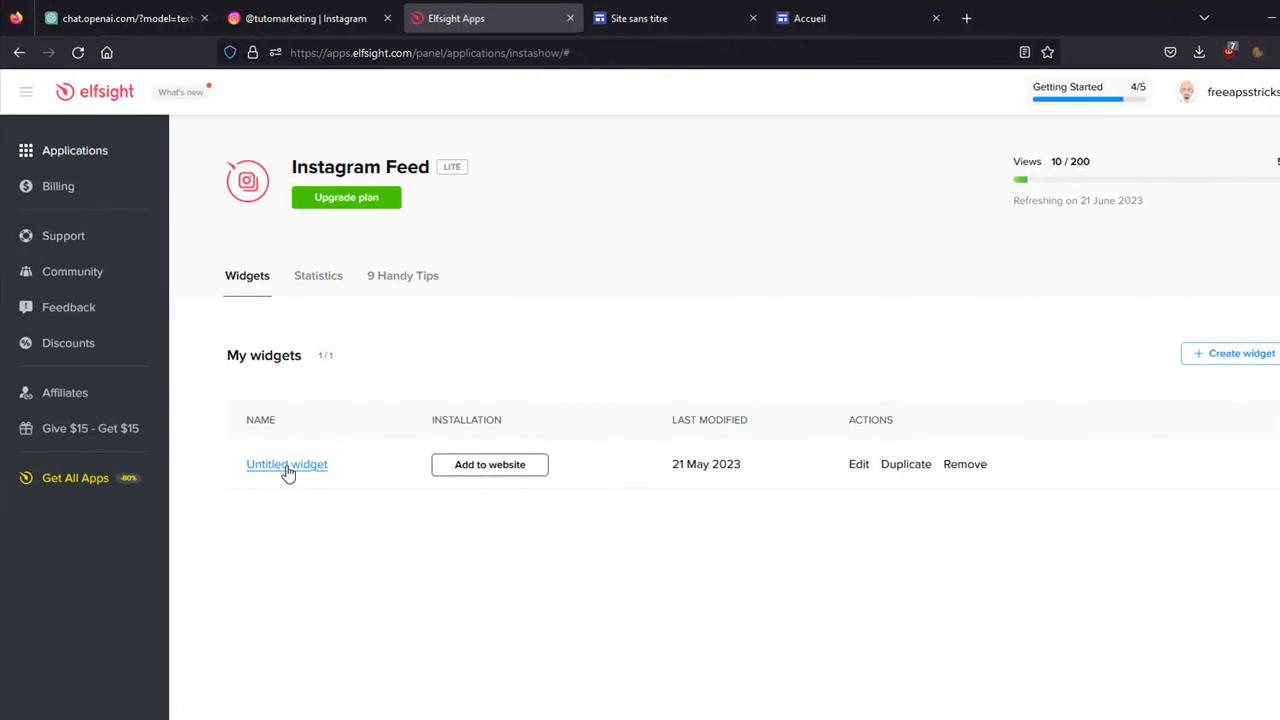
left_click(858, 466)
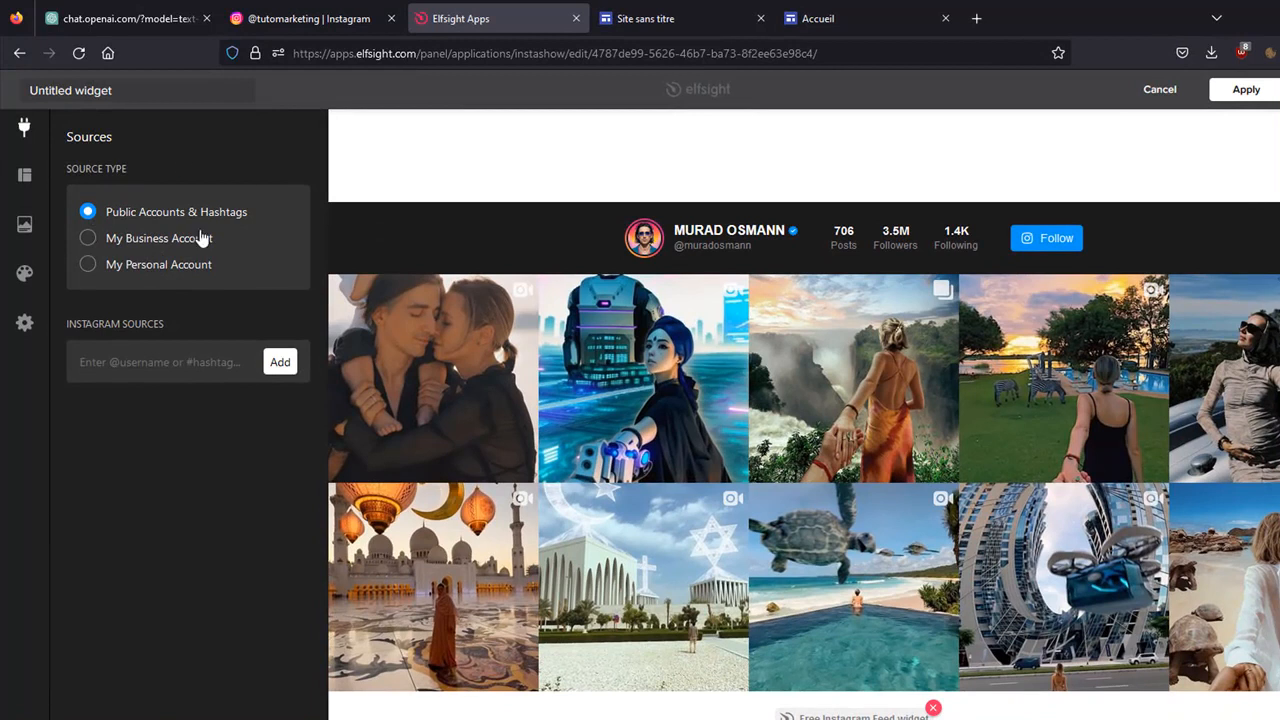
left_click(88, 266)
left_click(180, 406)
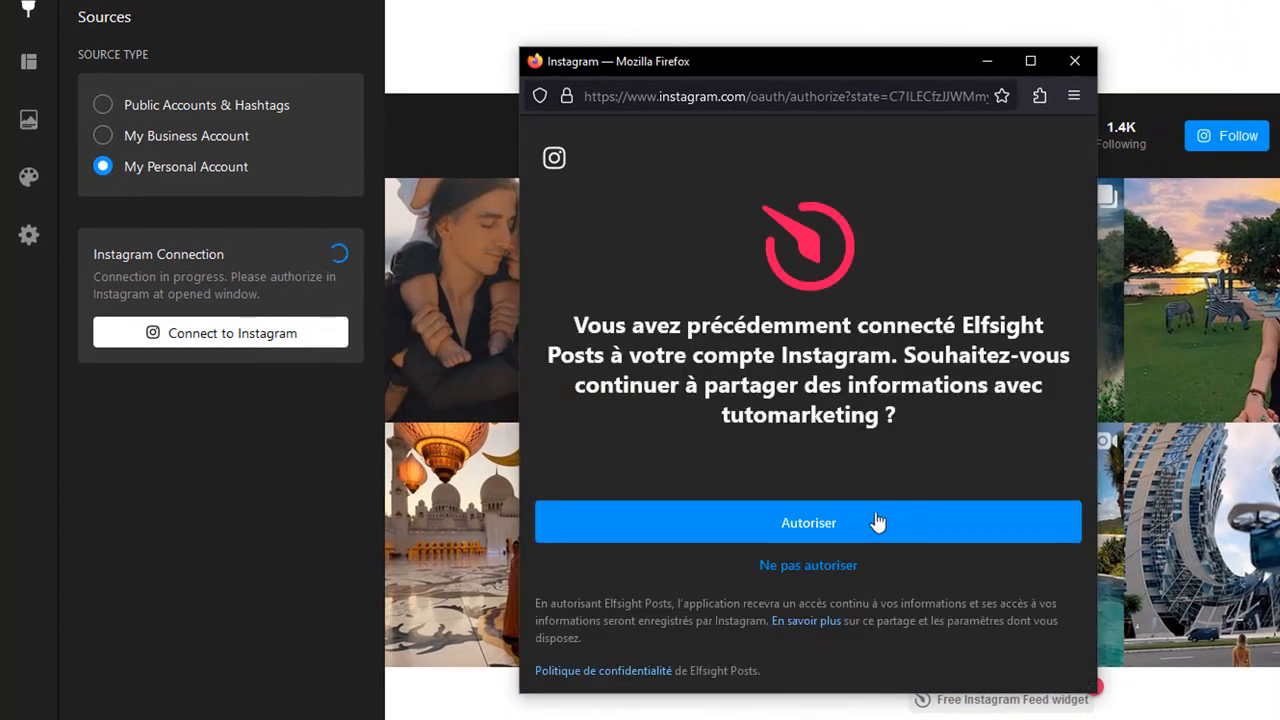
left_click(867, 517)
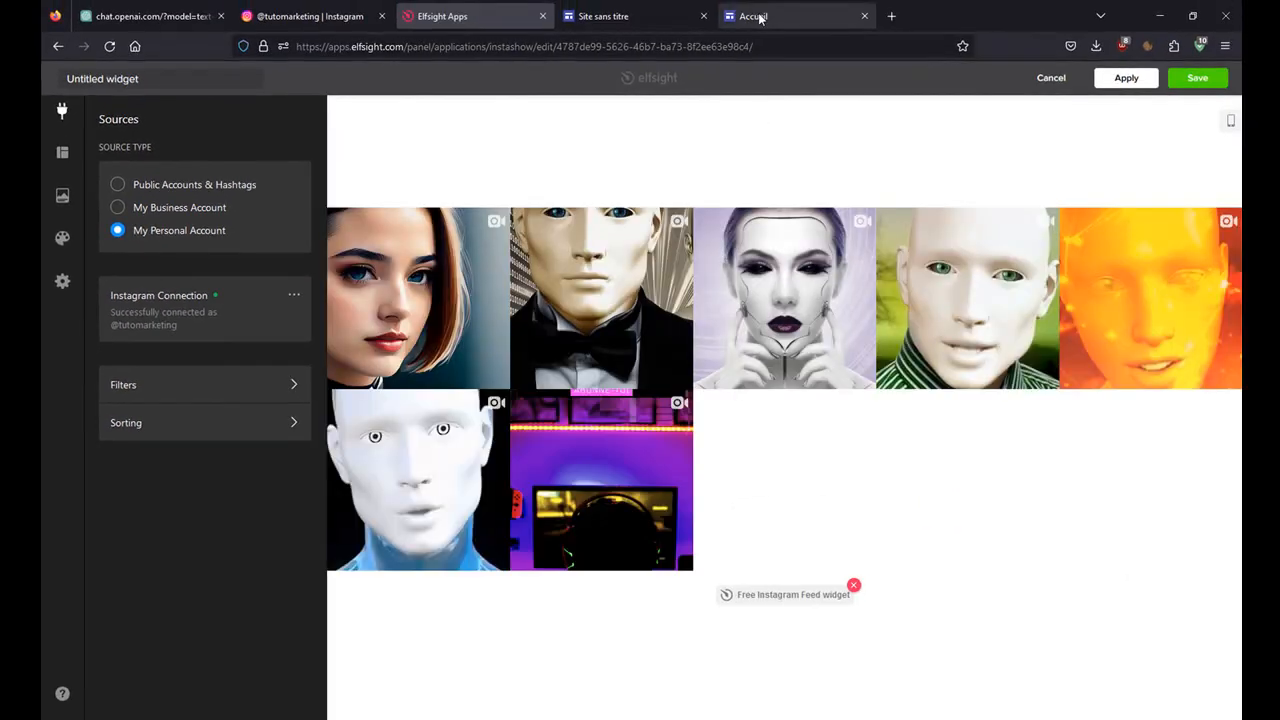
Check the published page for the feed and reload the Google Sites editor.
left_click(750, 18)
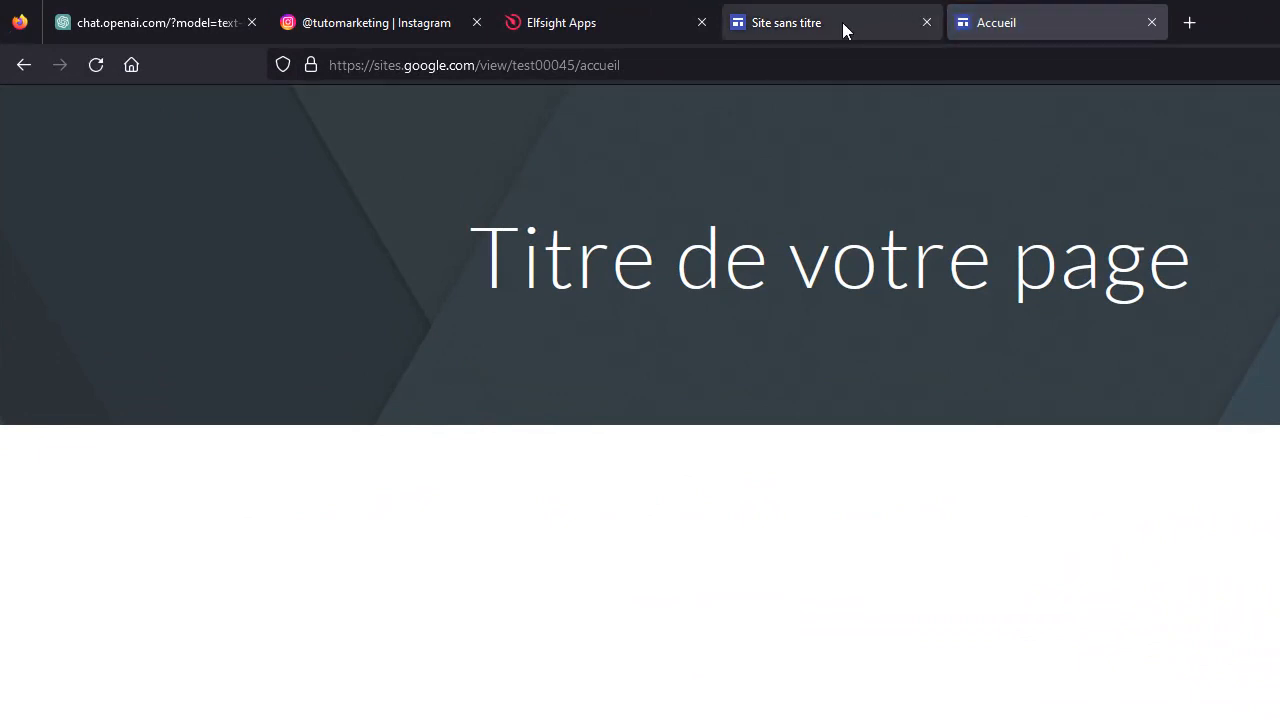
left_click(843, 22)
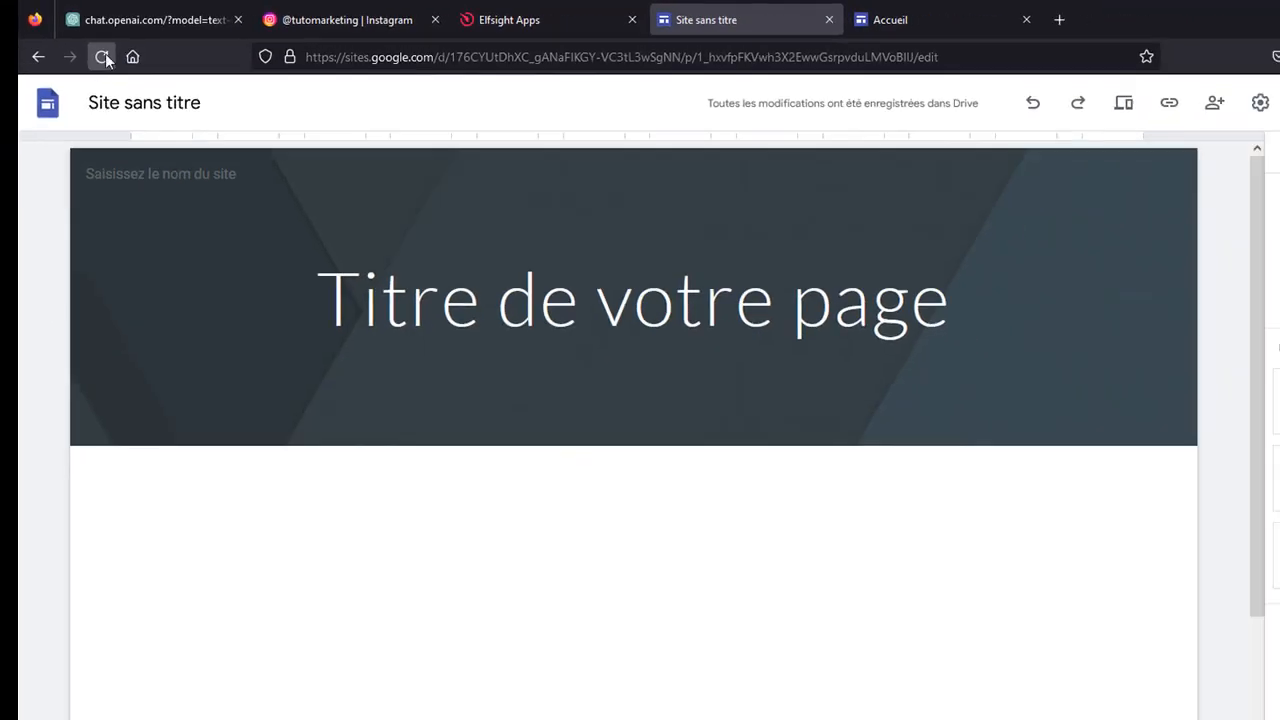
left_click(103, 57)
left_click(797, 7)
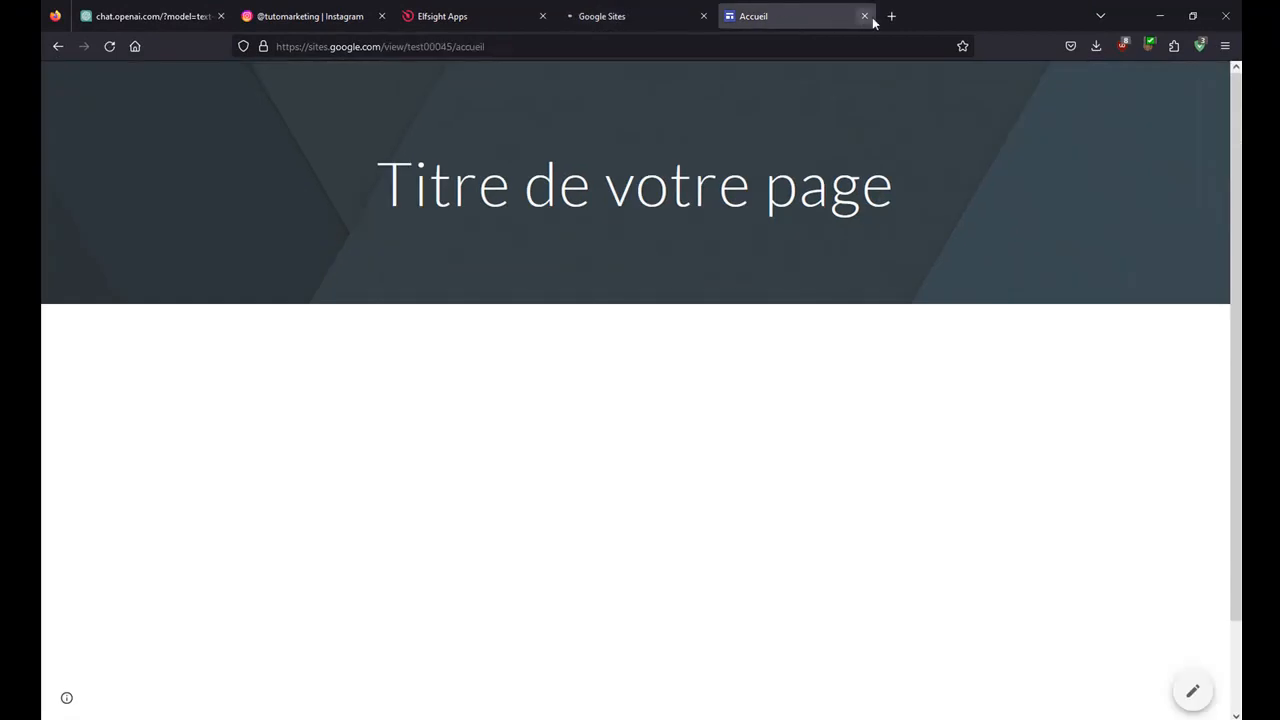
Close the published page and delete the section with the embedded widget in the Google Sites editor.
left_click(864, 16)
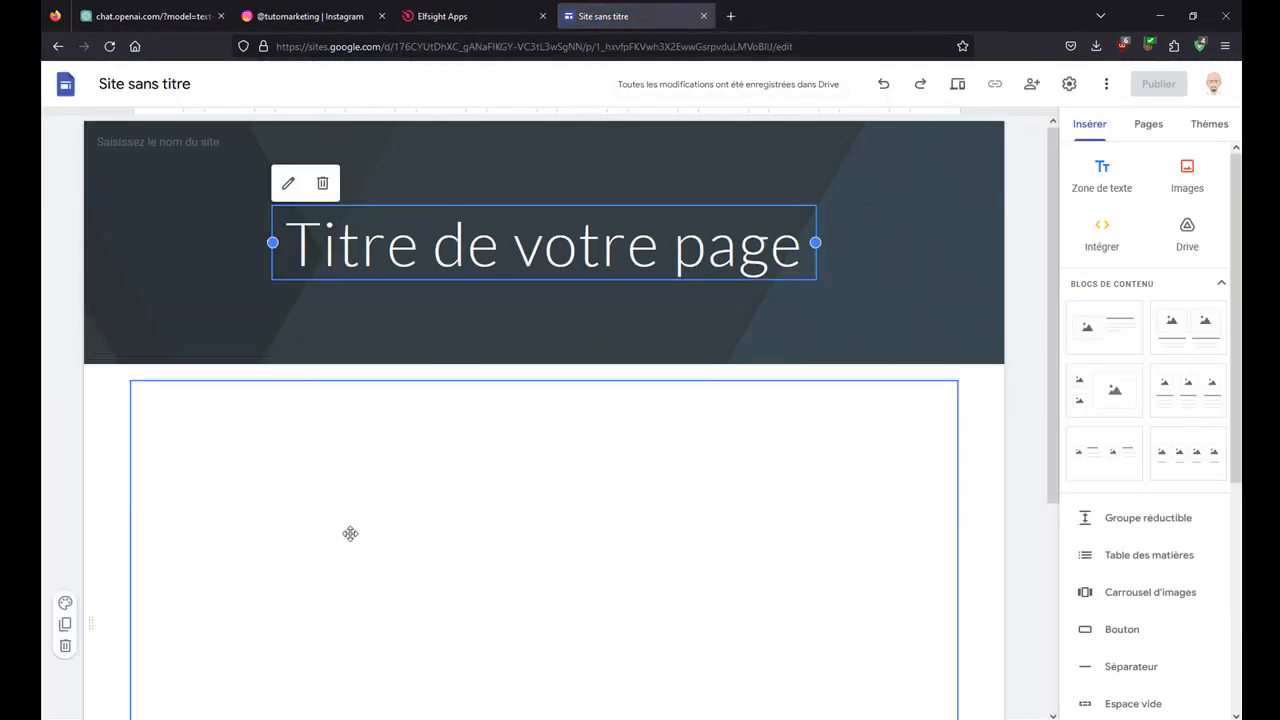
left_click(350, 537)
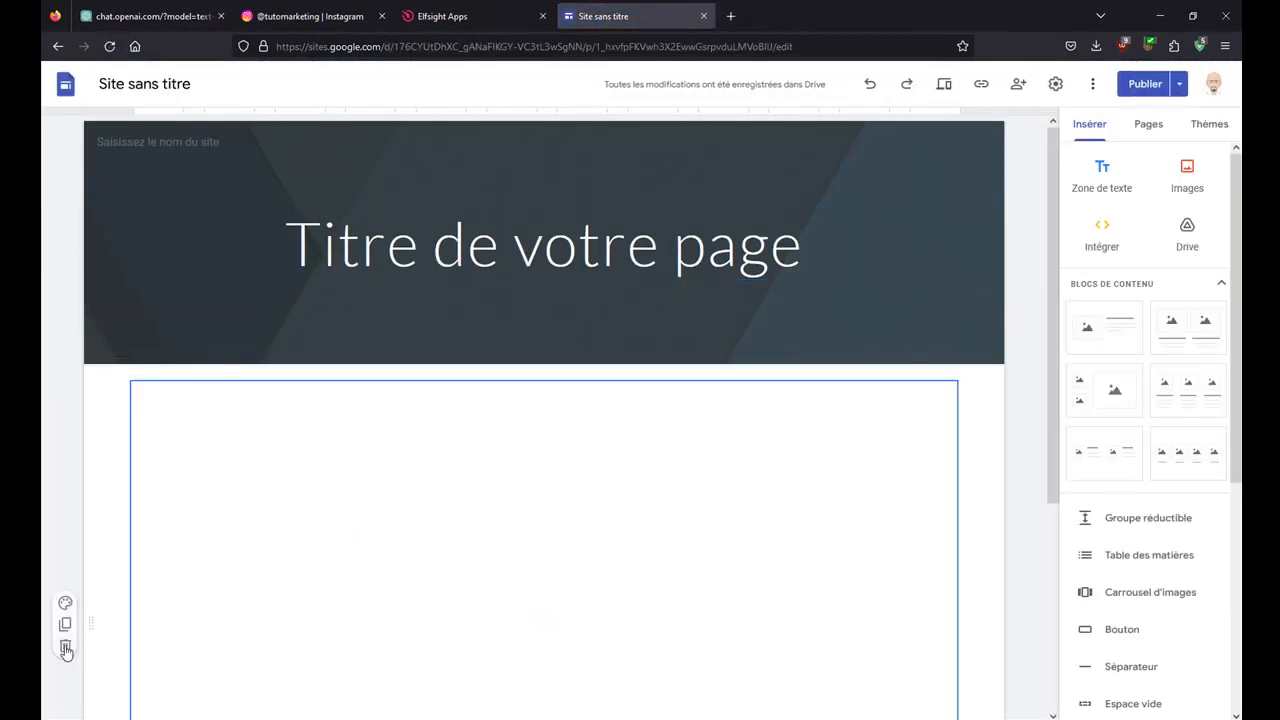
left_click(66, 651)
Apply and save the personal account source of the Elfsight Instagram widget, and copy its installation code.
left_click(442, 16)
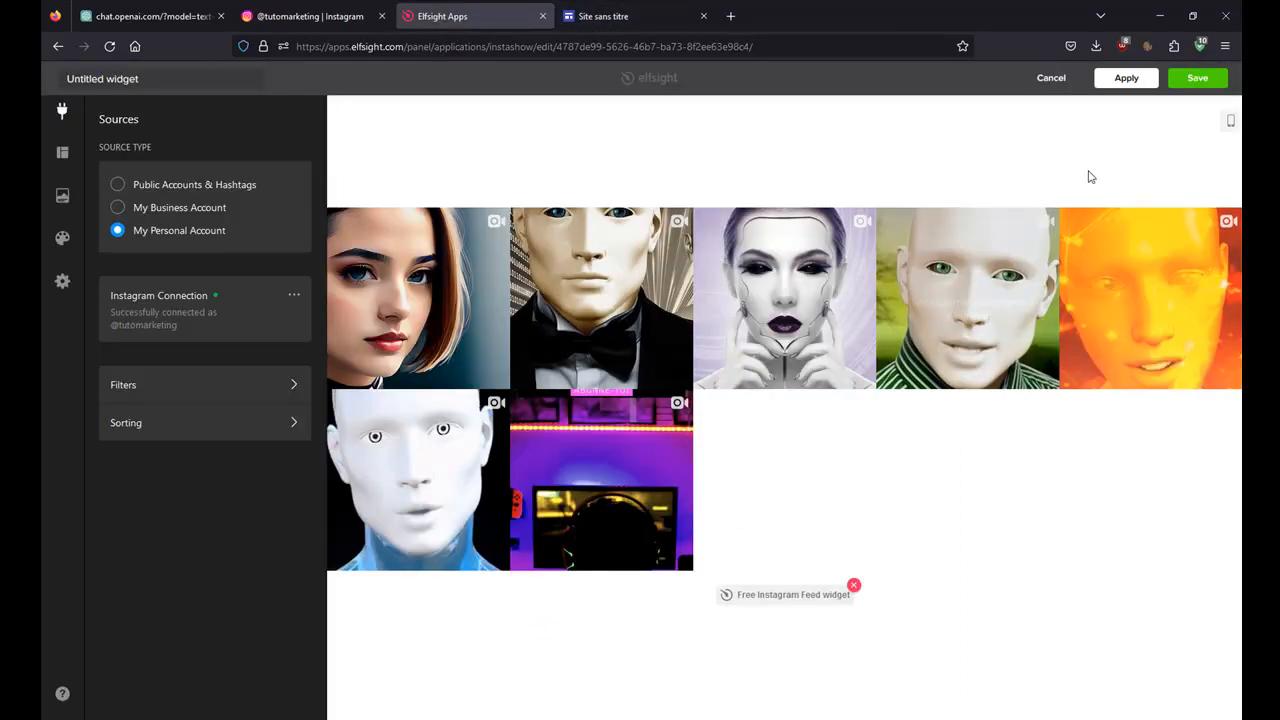
left_click(1127, 80)
left_click(1198, 80)
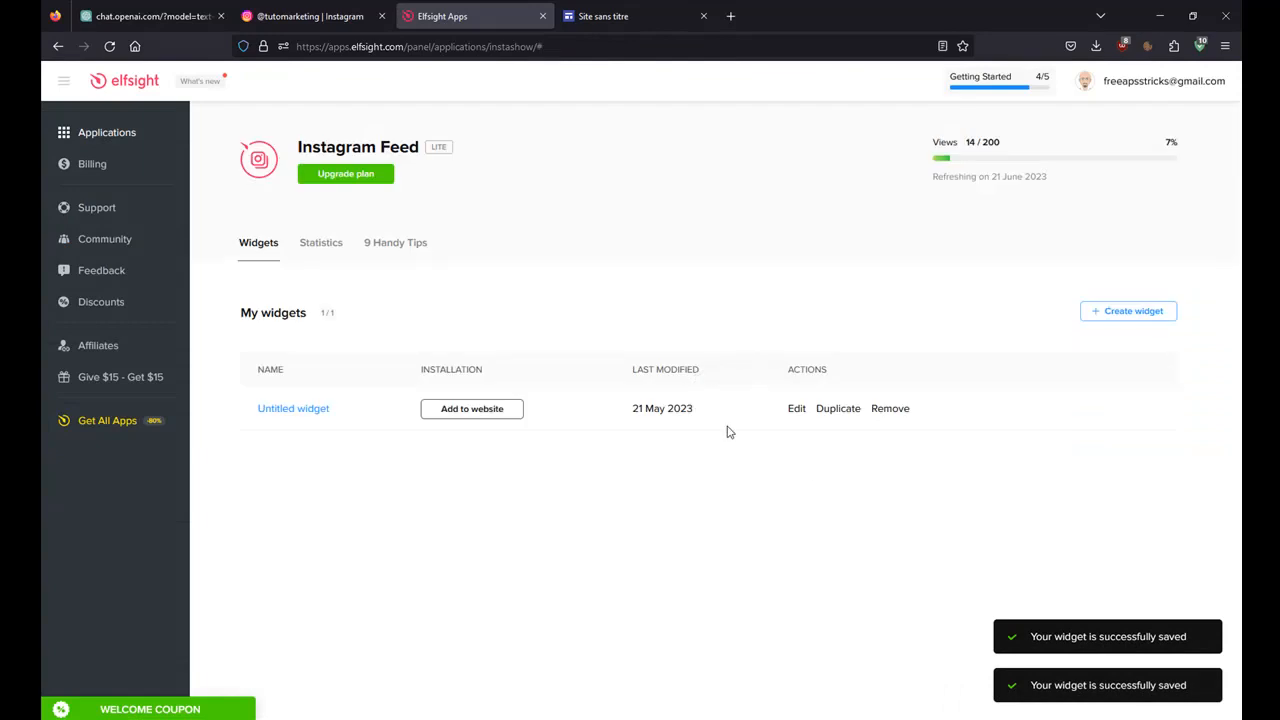
left_click(474, 413)
left_click(792, 414)
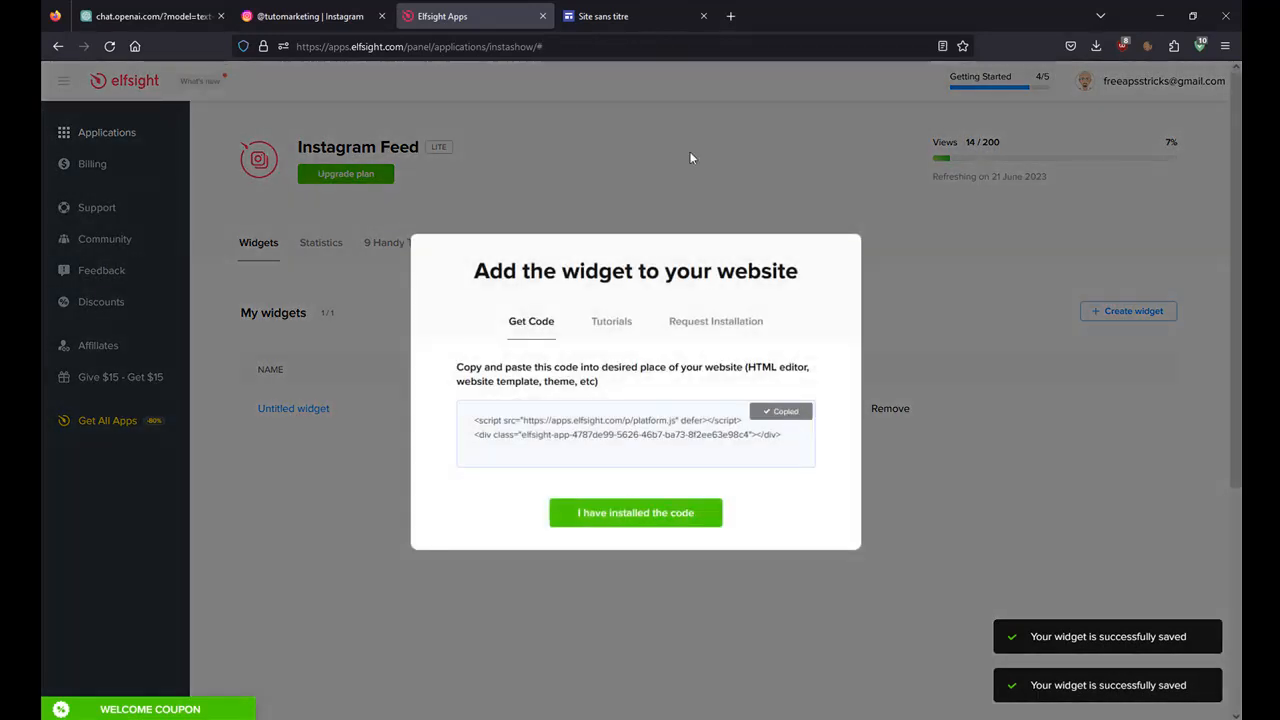
Embed the copied code of the saved Instagram Feed widget below the page header in Google Sites.
left_click(620, 27)
double_click(477, 540)
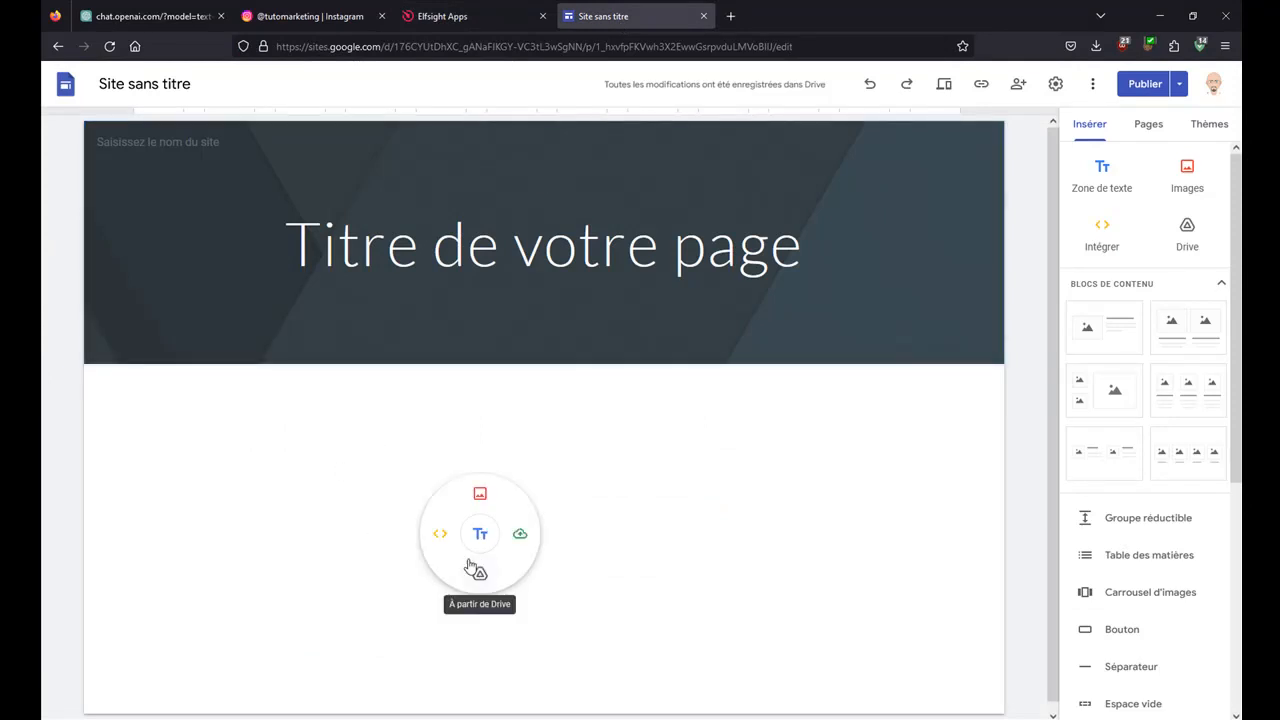
left_click(441, 536)
left_click(609, 366)
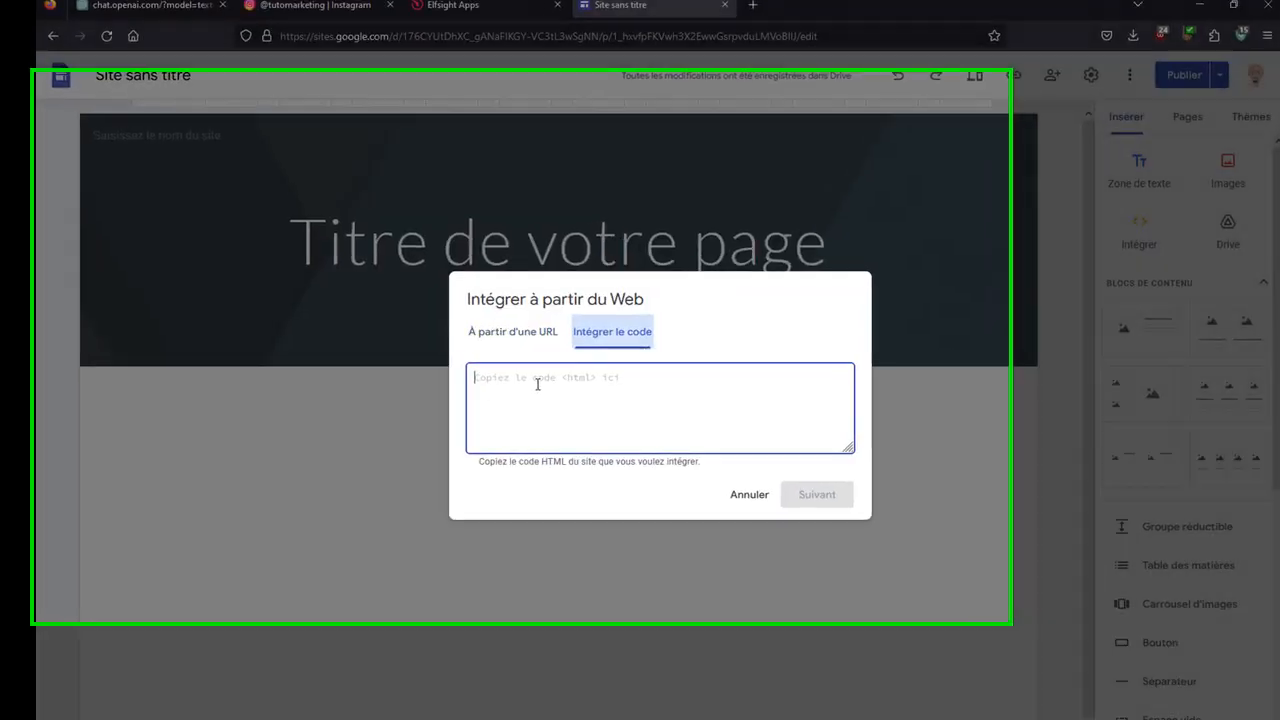
right_click(531, 408)
left_click(579, 501)
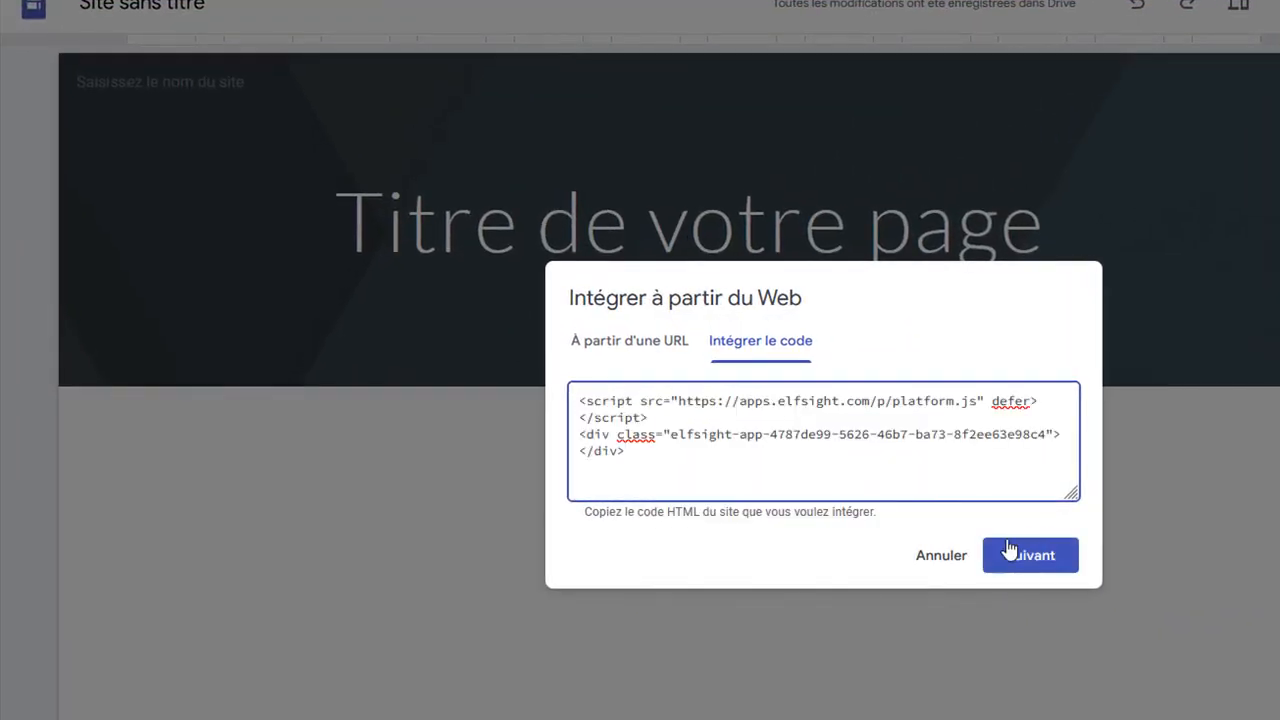
left_click(1010, 550)
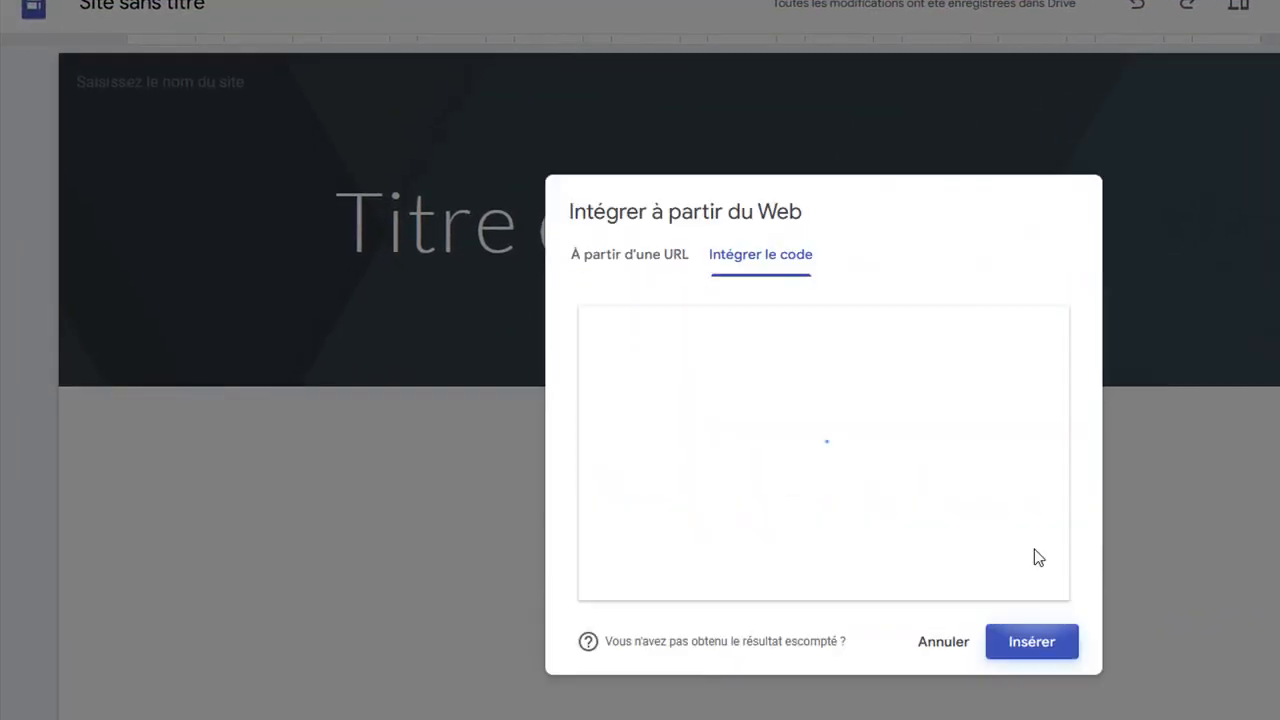
left_click(1048, 648)
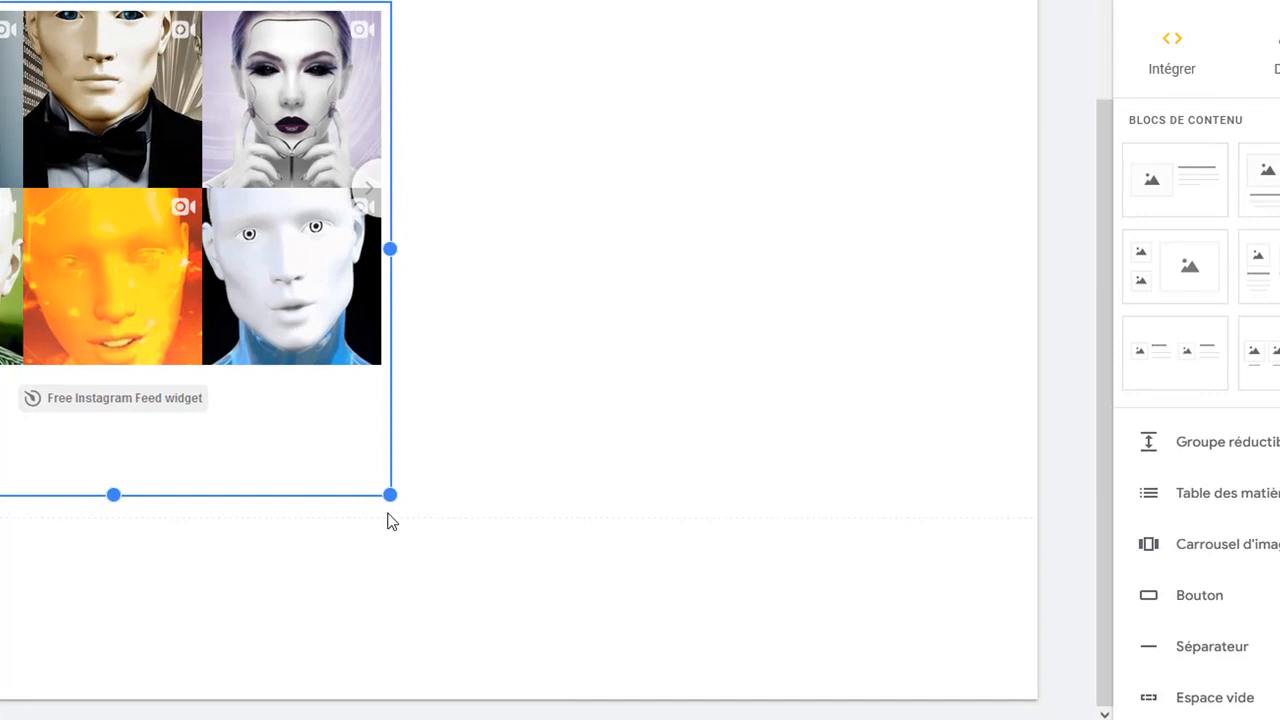
Enlarge the embedded Instagram Feed to the page width and extend its height in the Google Sites editor.
left_click_drag(390, 494, 1186, 703)
scroll(1200, 690, "down", 3)
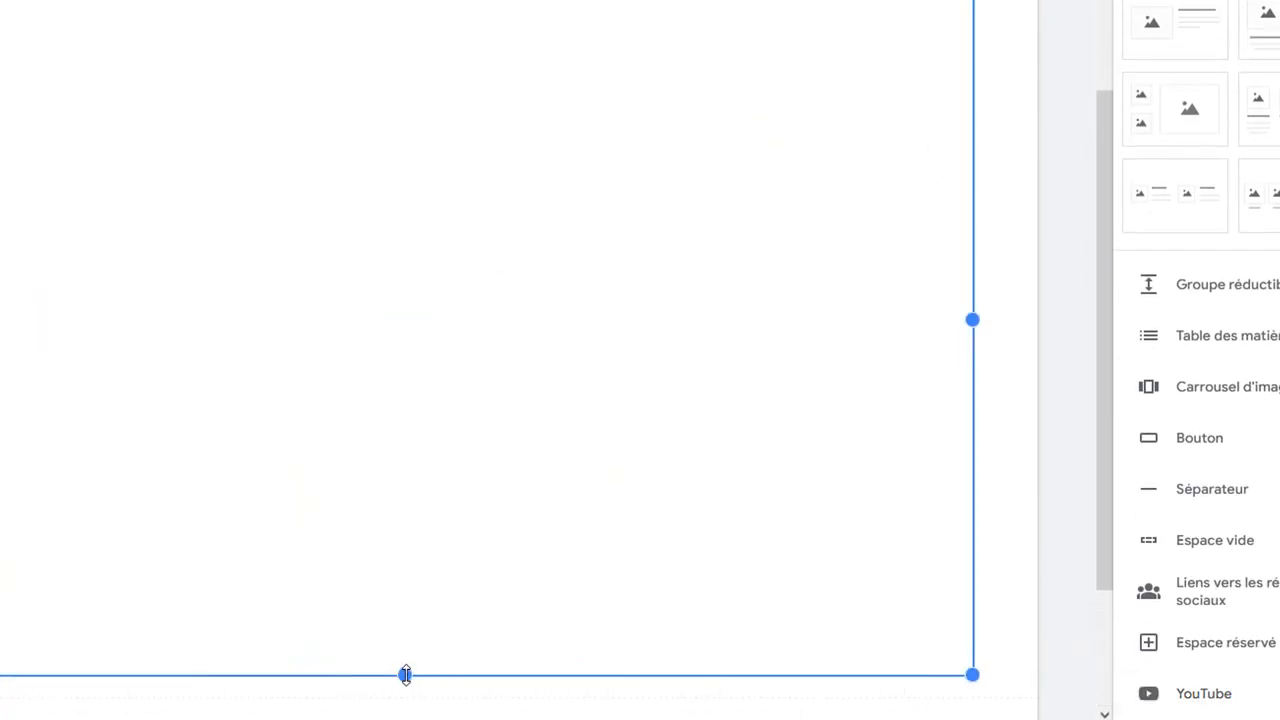
left_click_drag(406, 675, 410, 713)
scroll(425, 680, "down", 1)
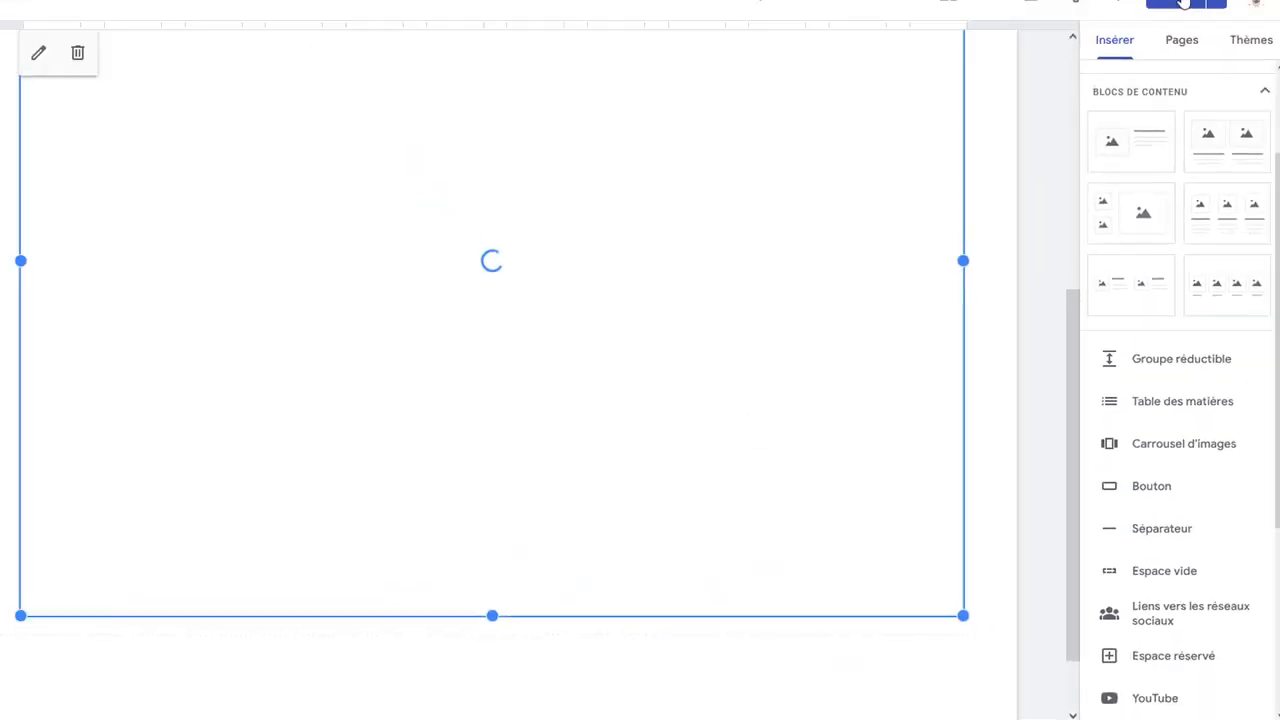
Publish the site changes and view the Instagram feed on the published site.
left_click(1183, 4)
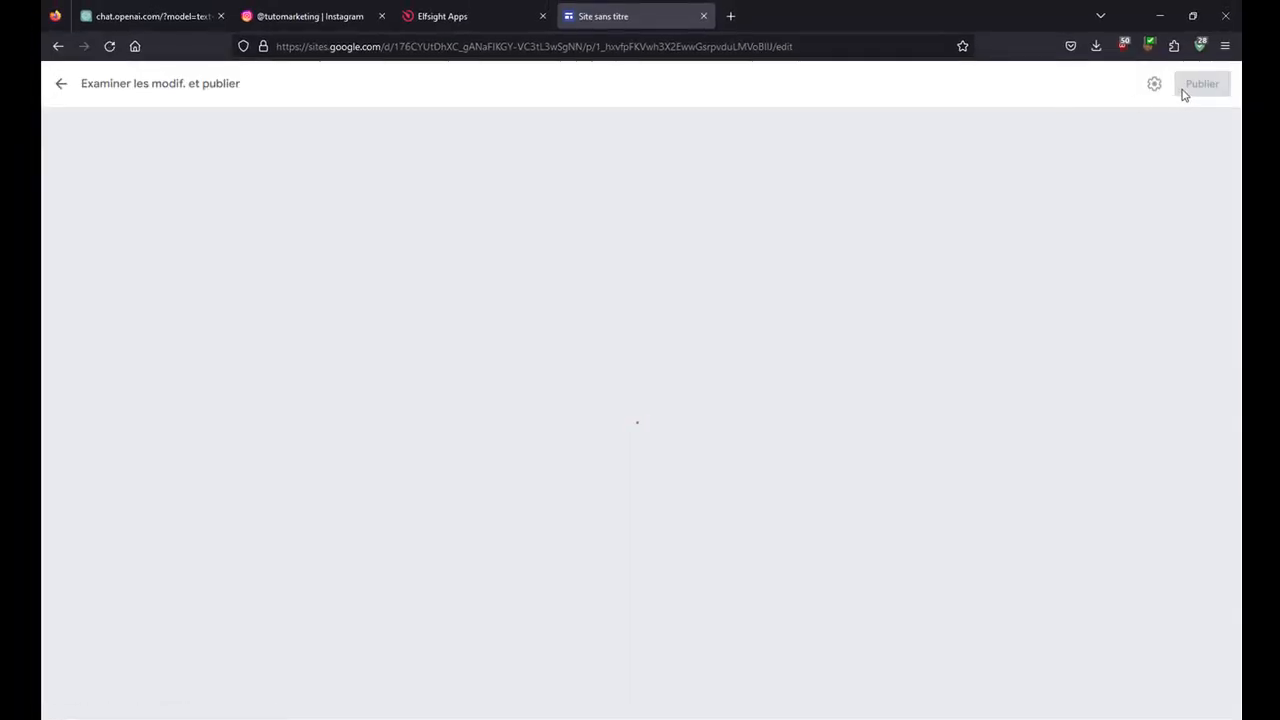
left_click(1200, 88)
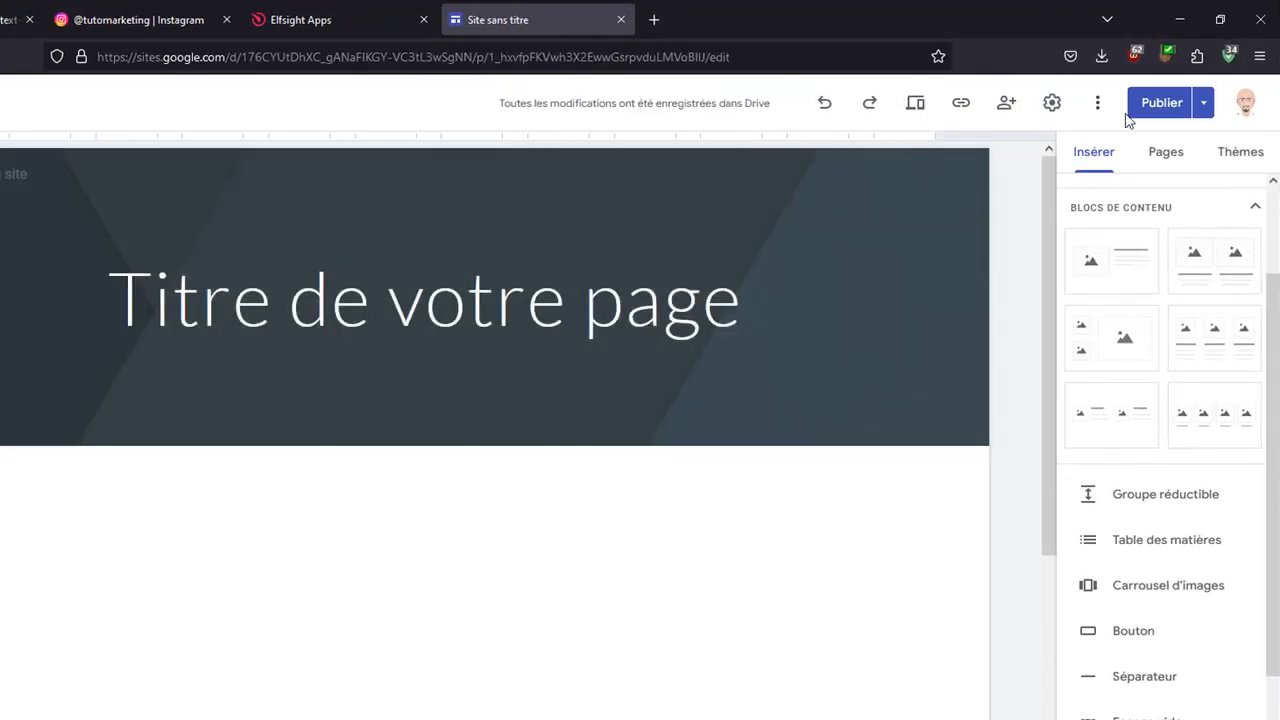
left_click(1203, 97)
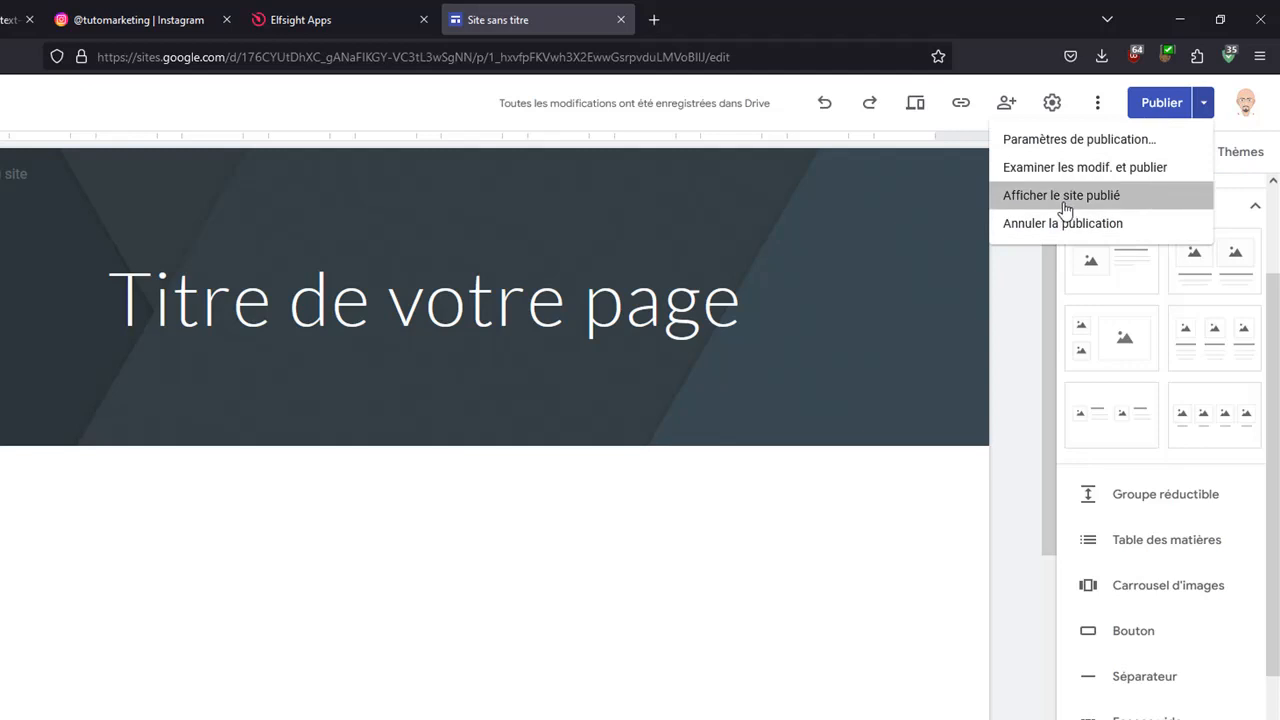
left_click(1065, 198)
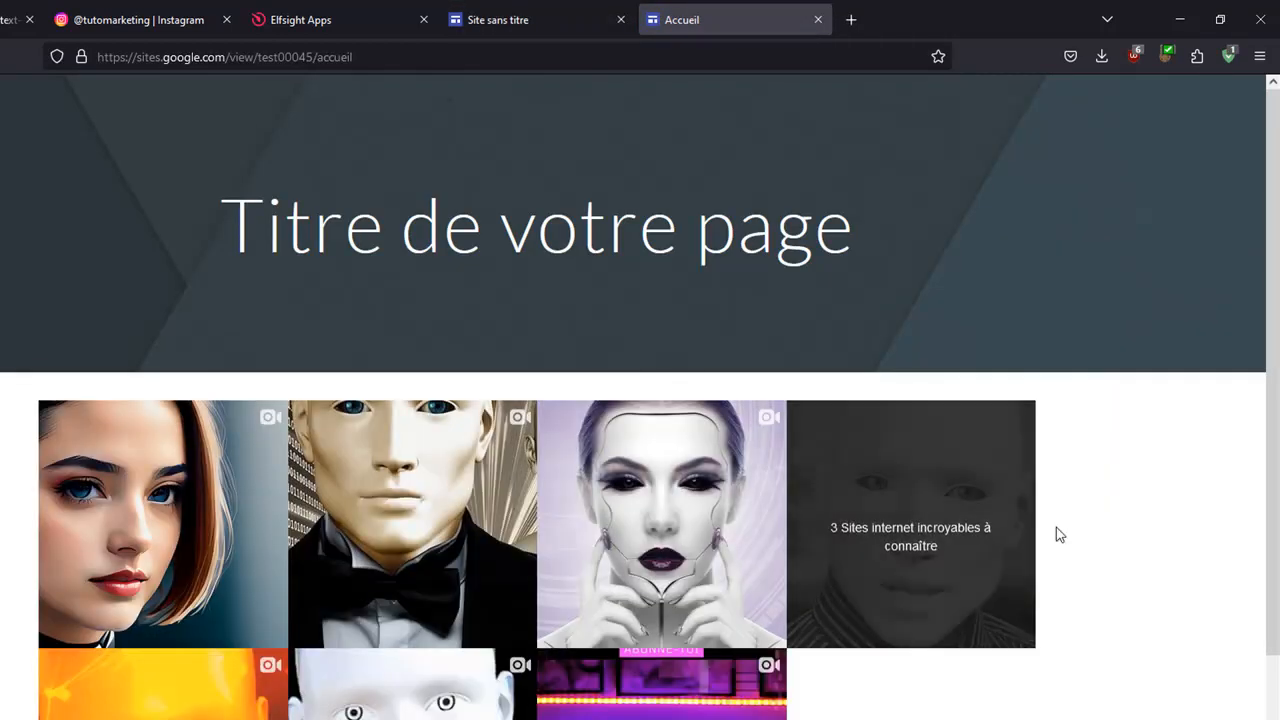
scroll(920, 500, "down", 3)
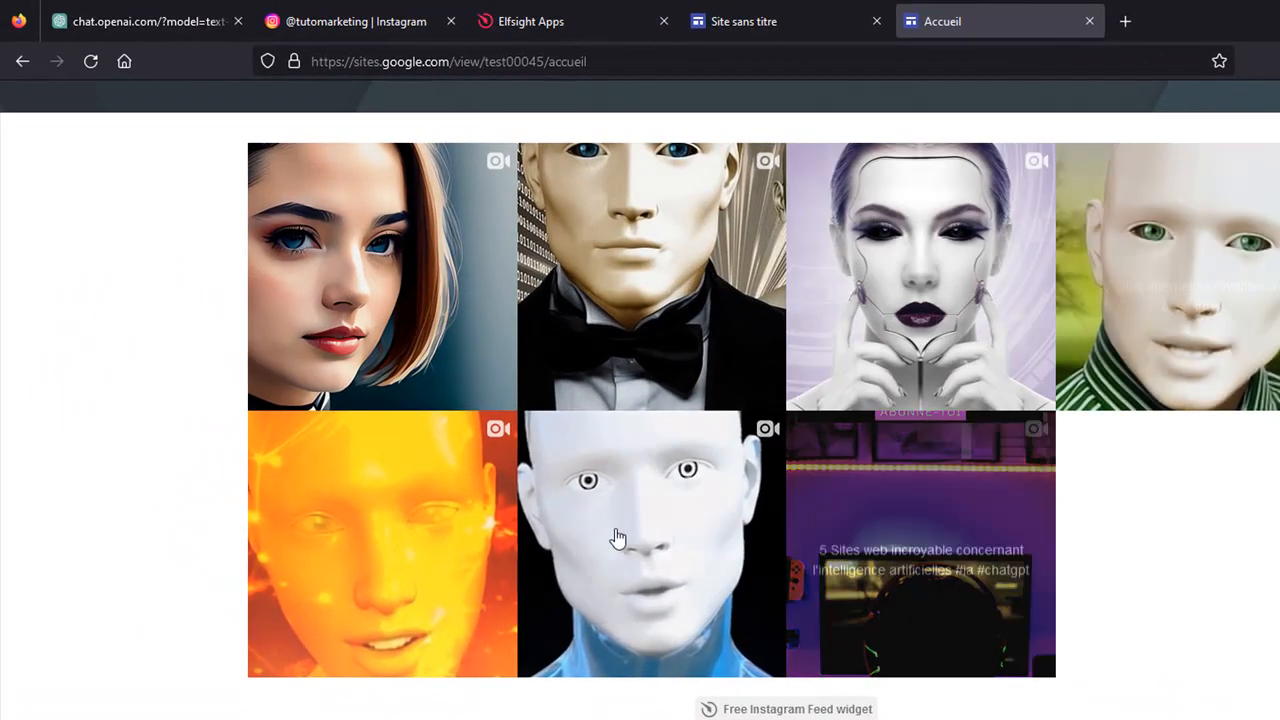
scroll(1162, 565, "up", 3)
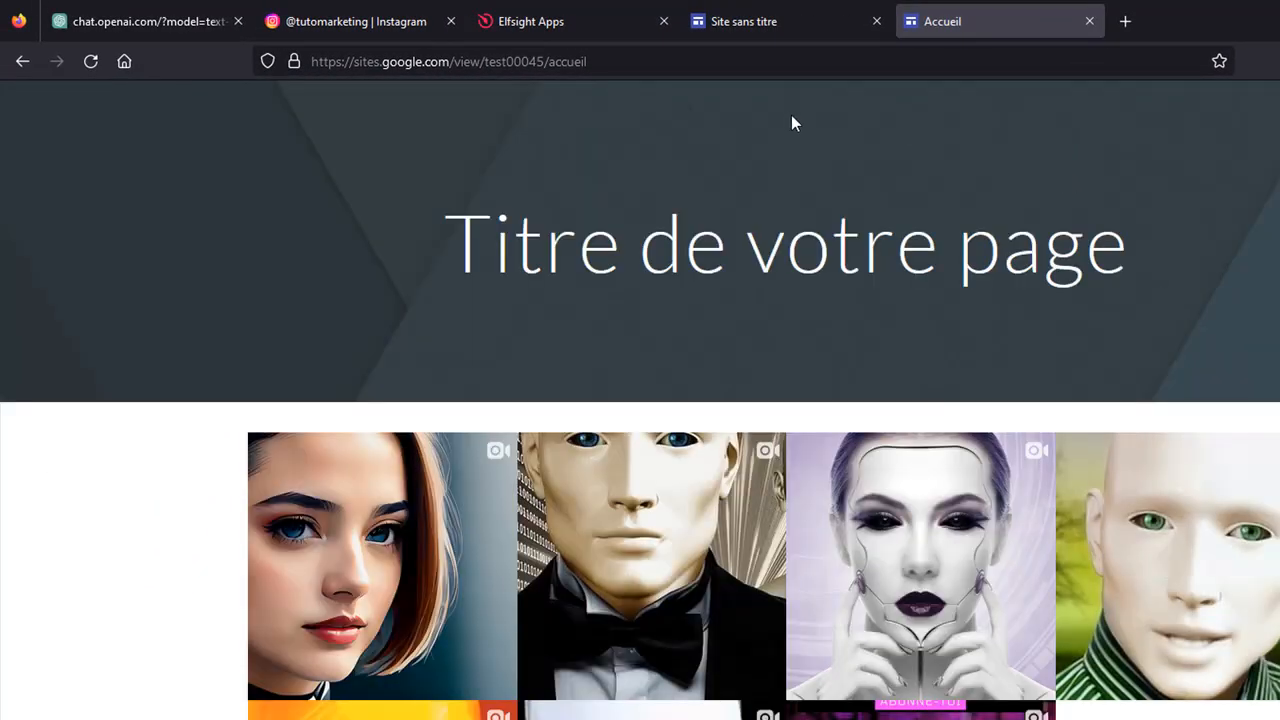
Switch to Elfsight, confirm that the widget code is installed and remove the Instagram Feed widget.
left_click(507, 24)
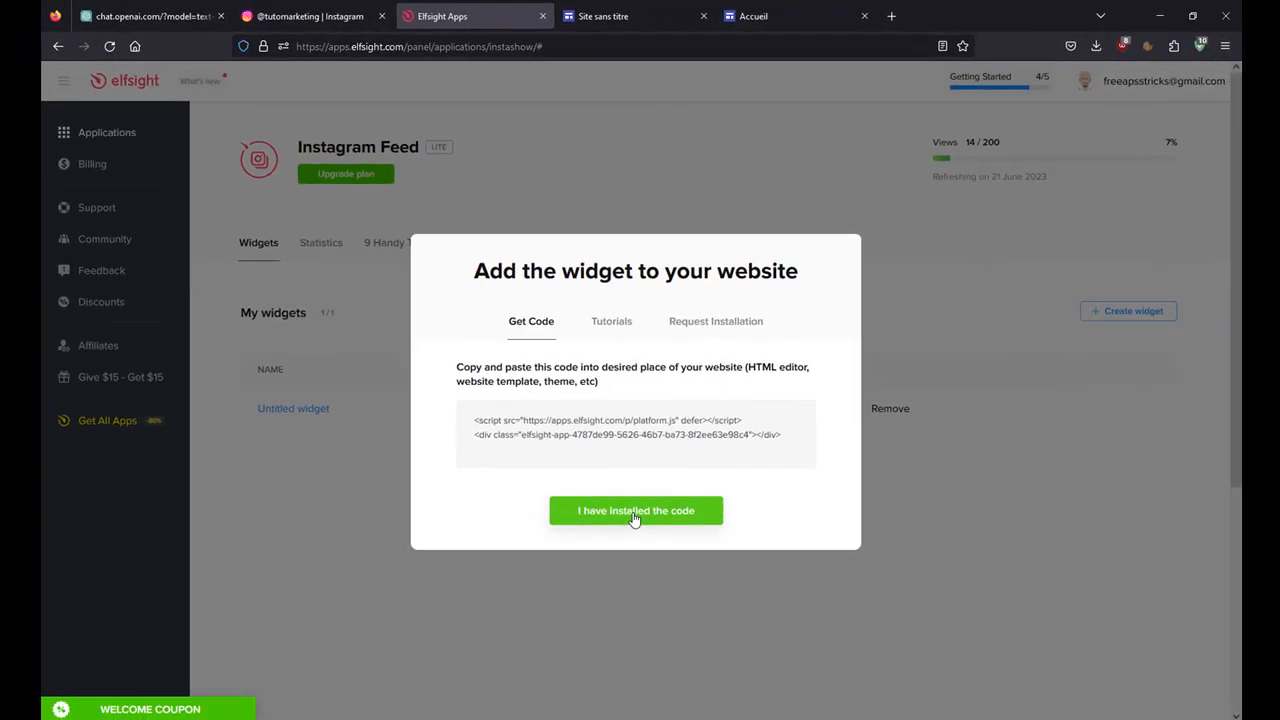
left_click(633, 515)
left_click(892, 415)
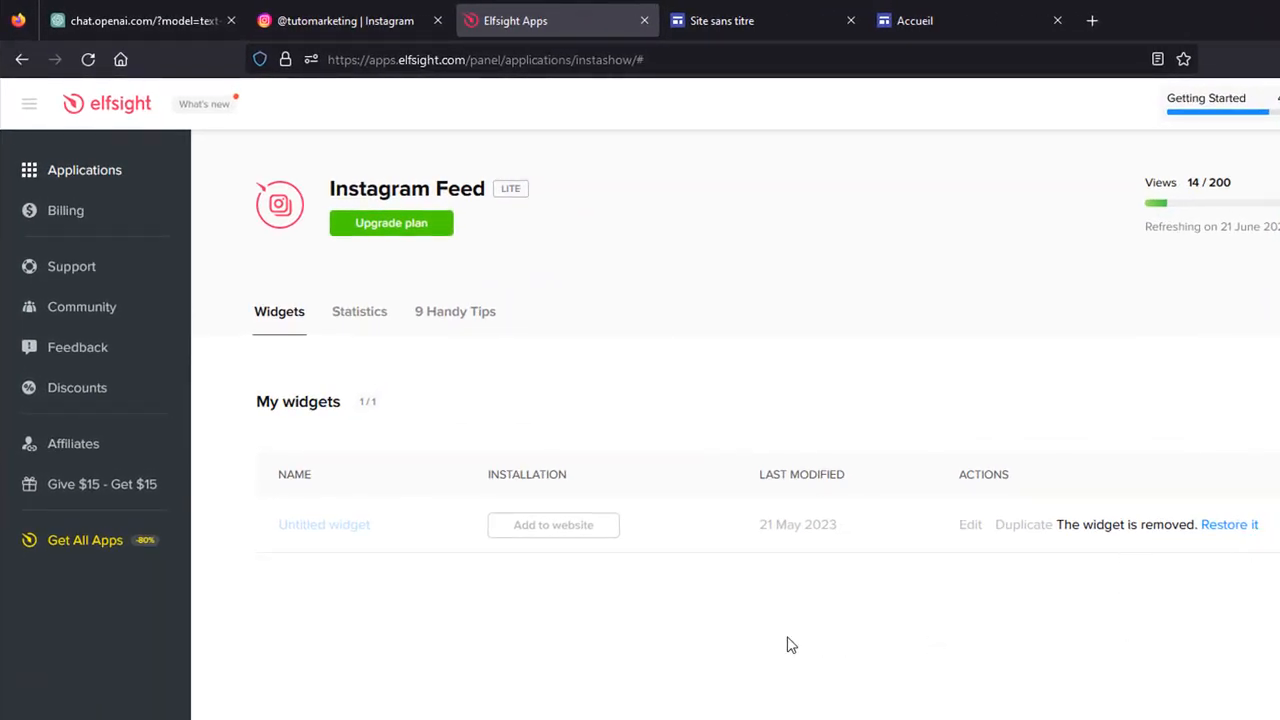
Examine the Single App upgrade plans of Instagram Feed, comparing their features and the annual and monthly prices.
left_click(390, 233)
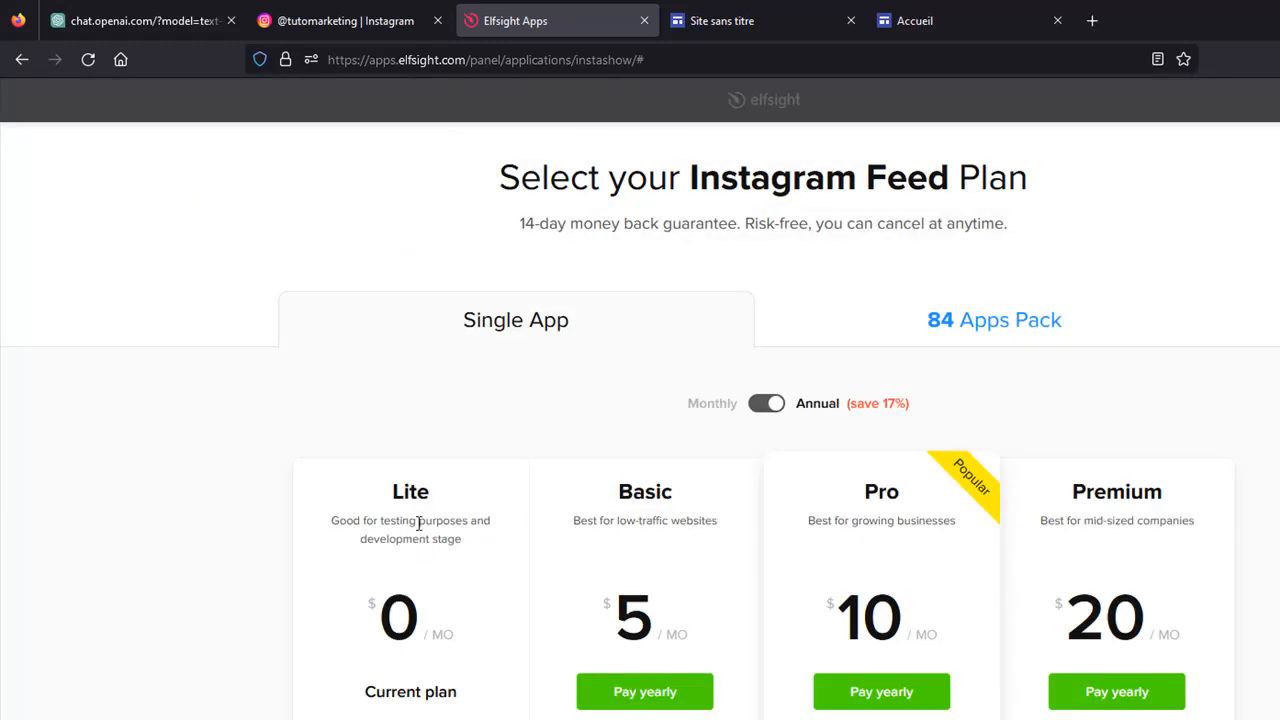
scroll(570, 615, "down", 3)
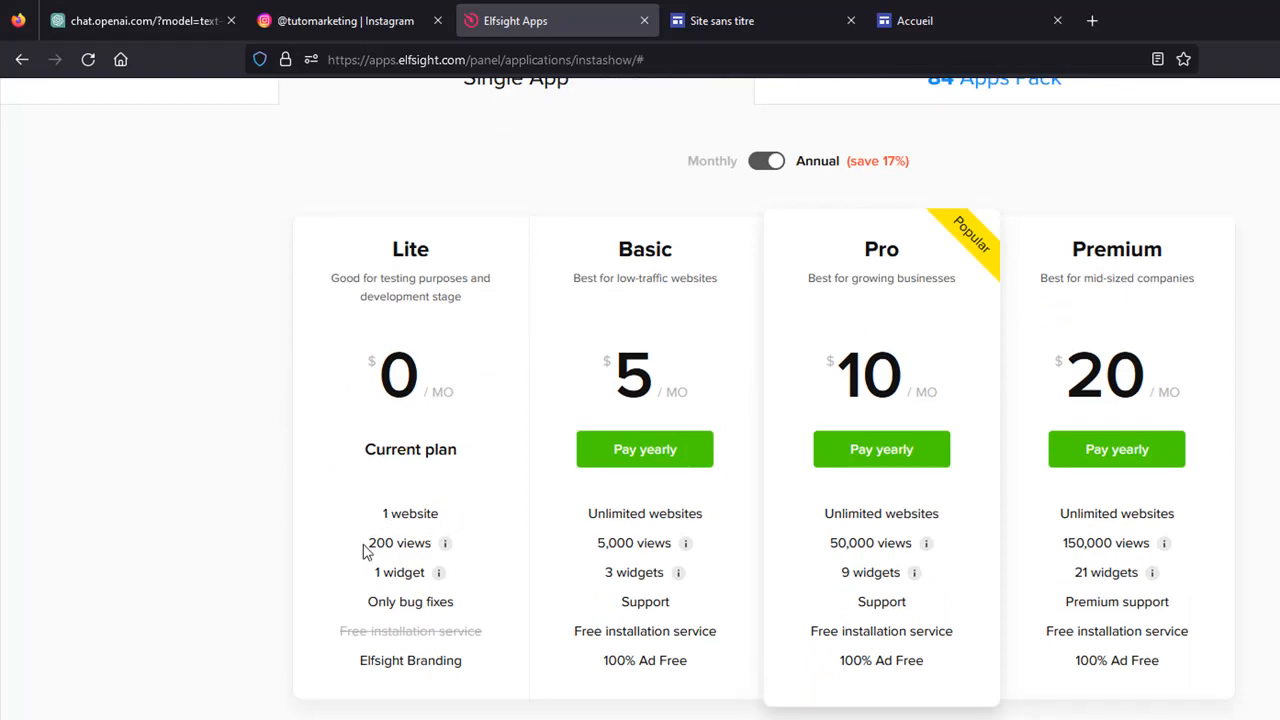
mouse_move(412, 575)
scroll(896, 571, "down", 5)
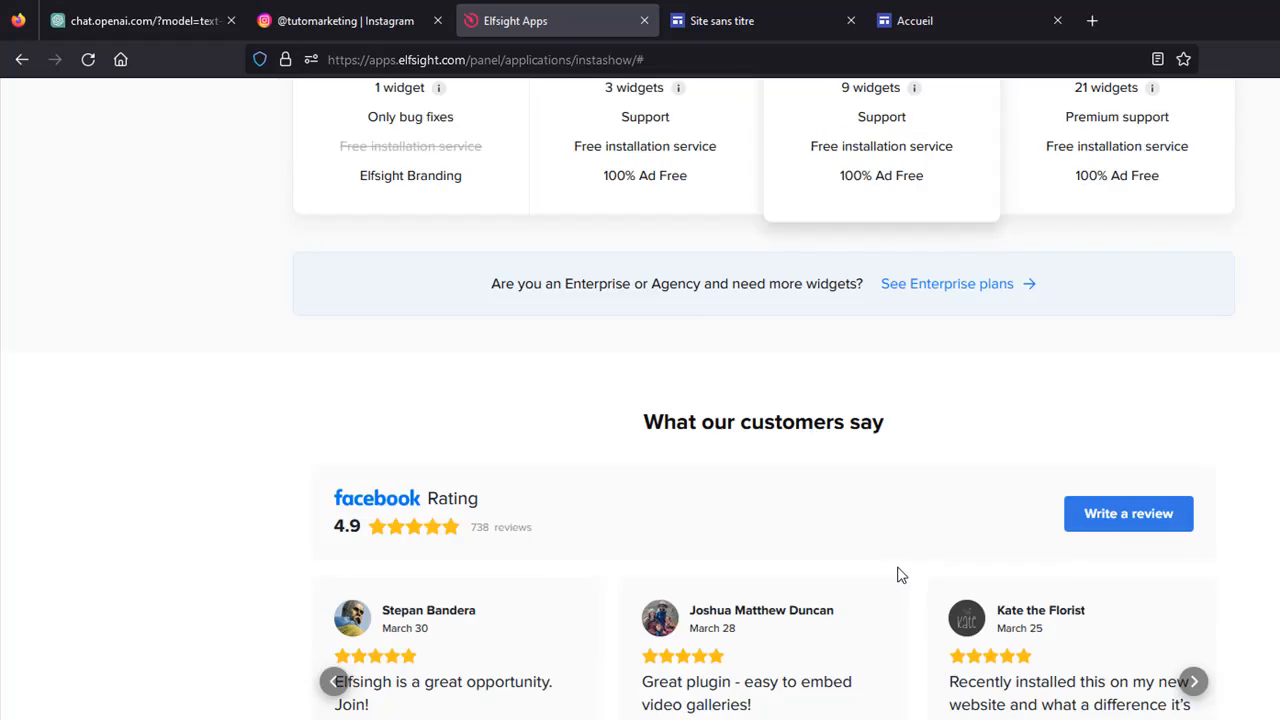
scroll(900, 590, "up", 8)
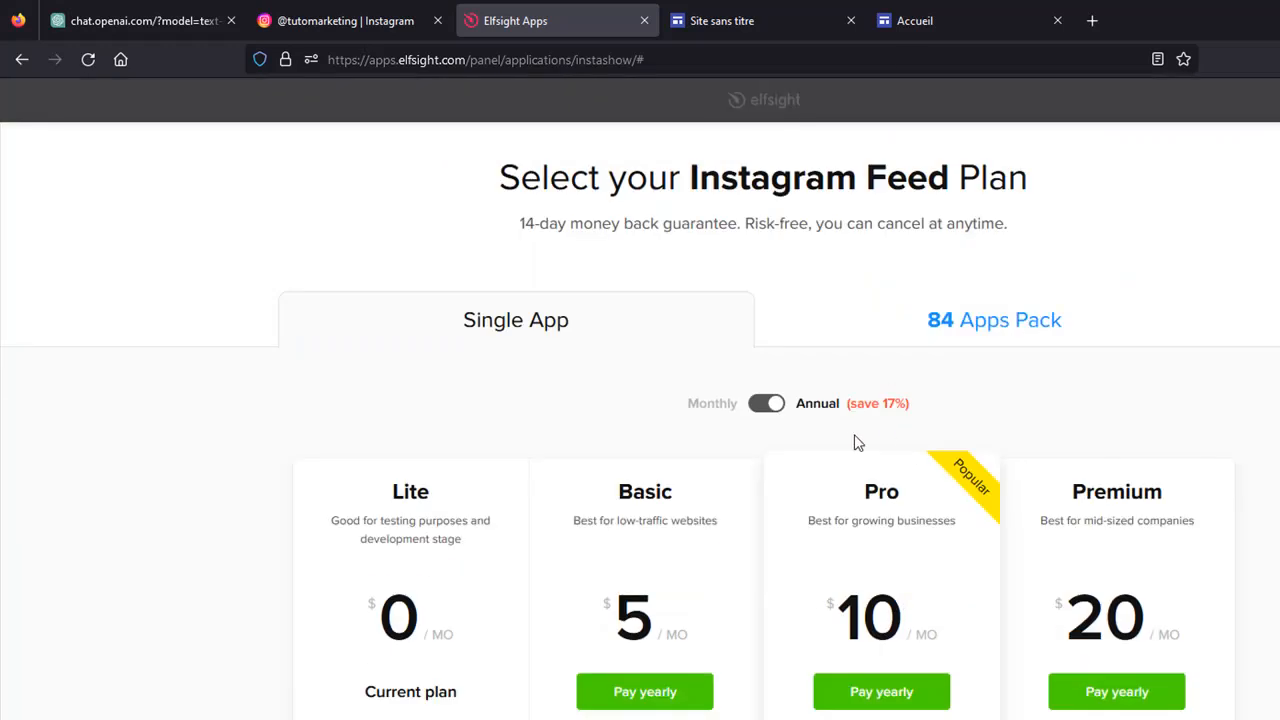
left_click(766, 410)
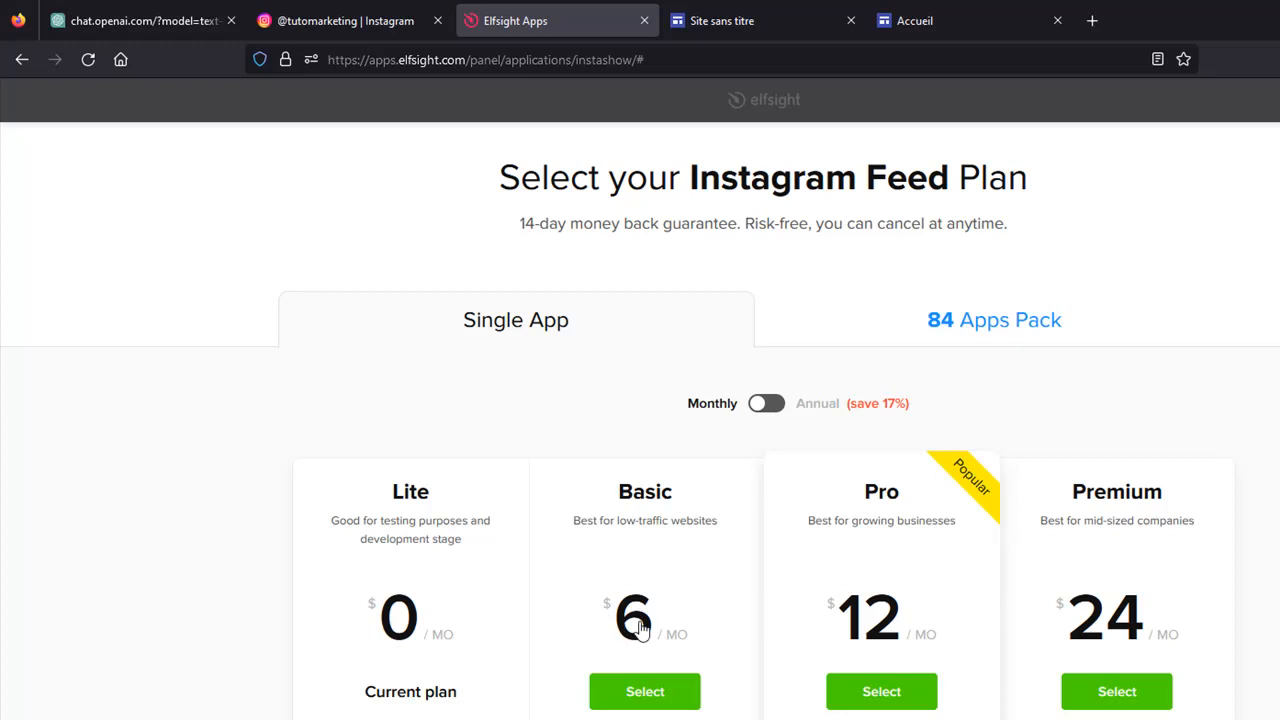
scroll(823, 615, "down", 2)
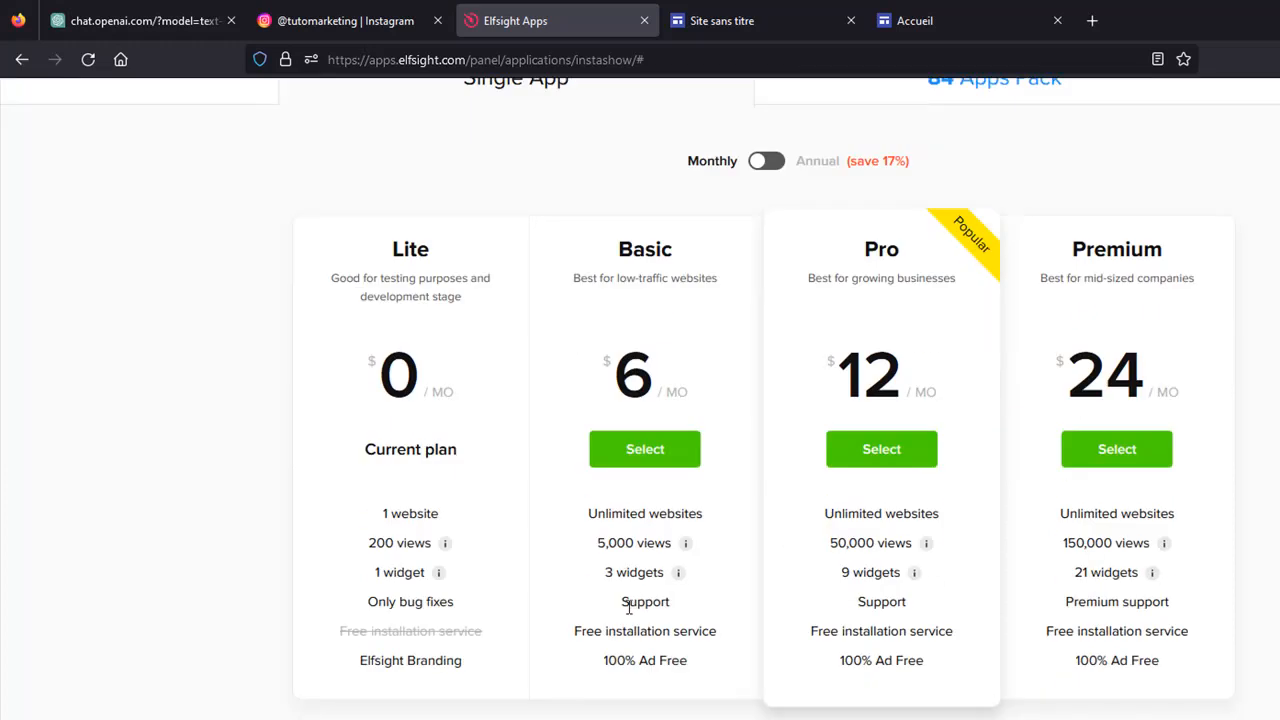
scroll(808, 680, "up", 2)
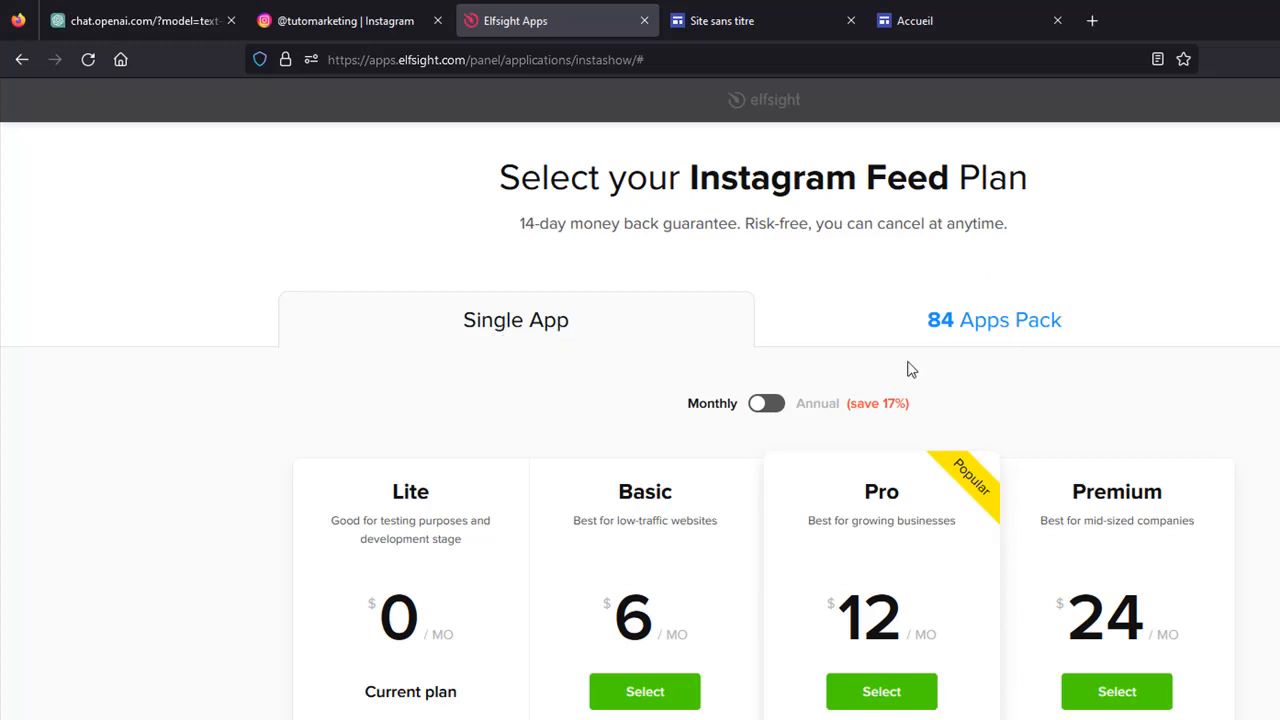
Examine the plans, prices and limits of the 84 Apps Pack.
left_click(981, 330)
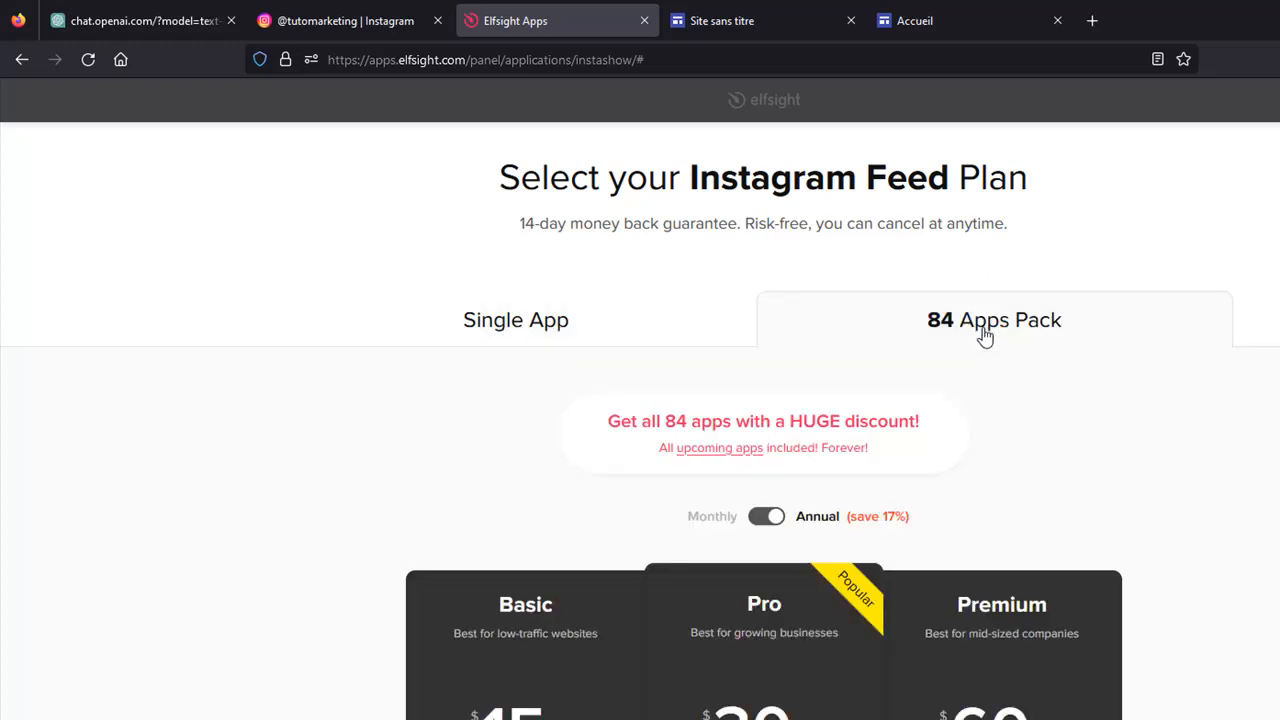
scroll(908, 694, "down", 3)
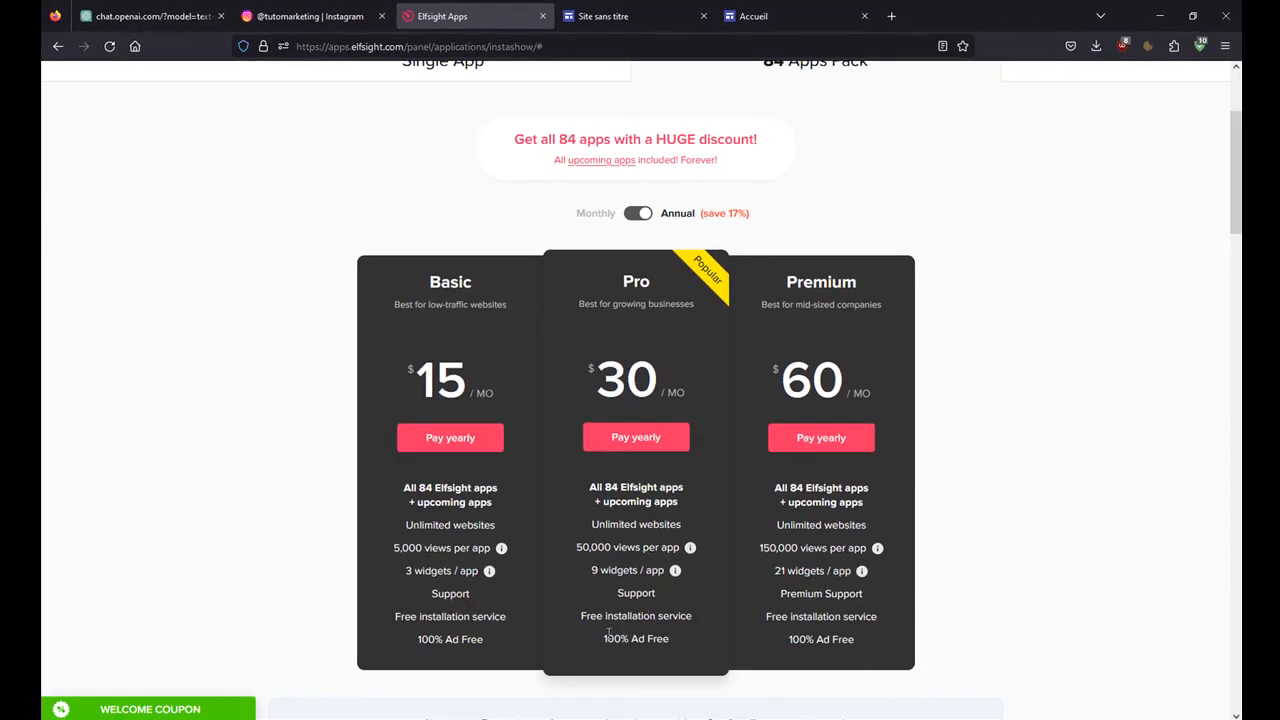
scroll(665, 637, "down", 2)
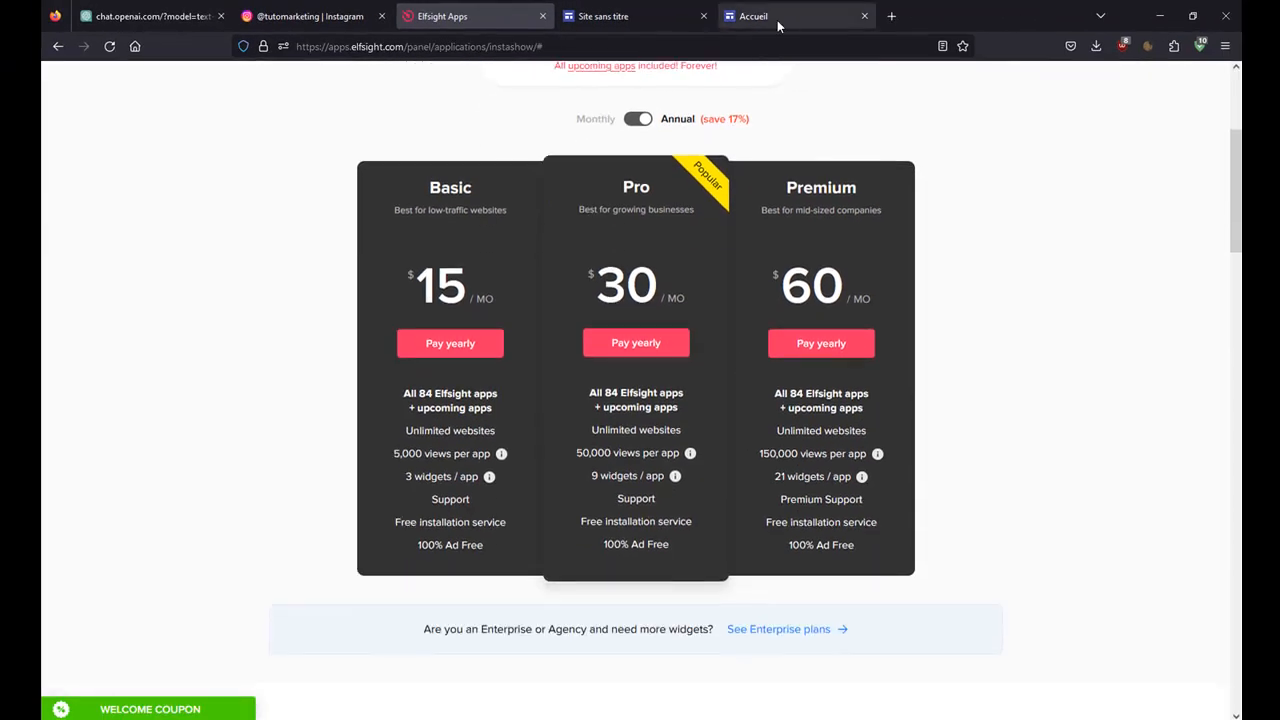
Review the published feed and the Google Sites editor, and return to the Elfsight plan page.
left_click(780, 16)
scroll(775, 560, "down", 3)
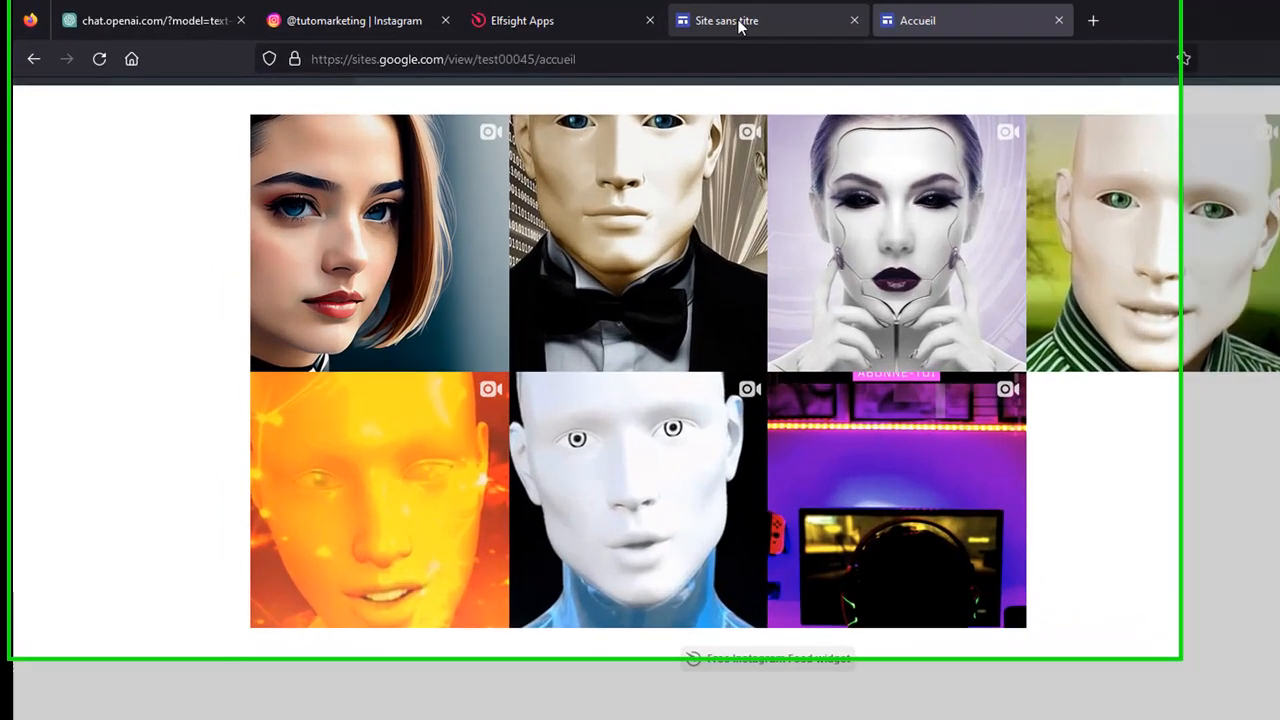
left_click(615, 18)
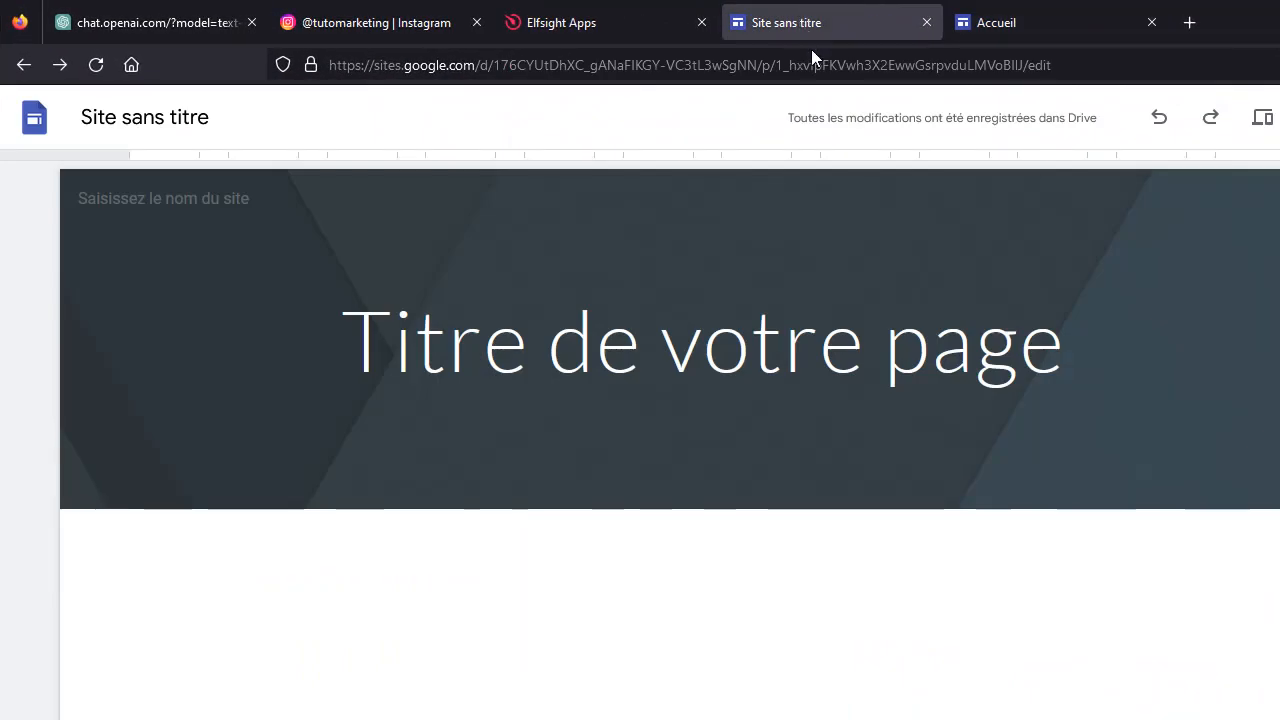
left_click(588, 23)
scroll(853, 422, "up", 4)
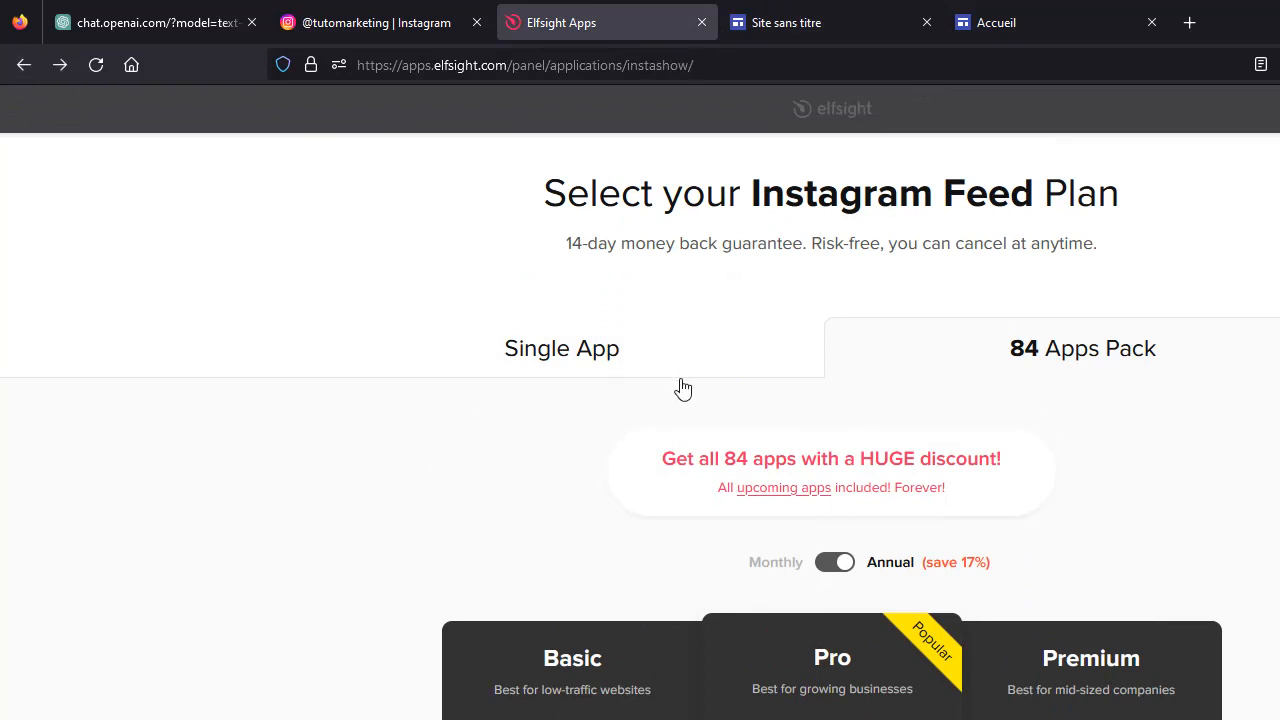
left_click(520, 70)
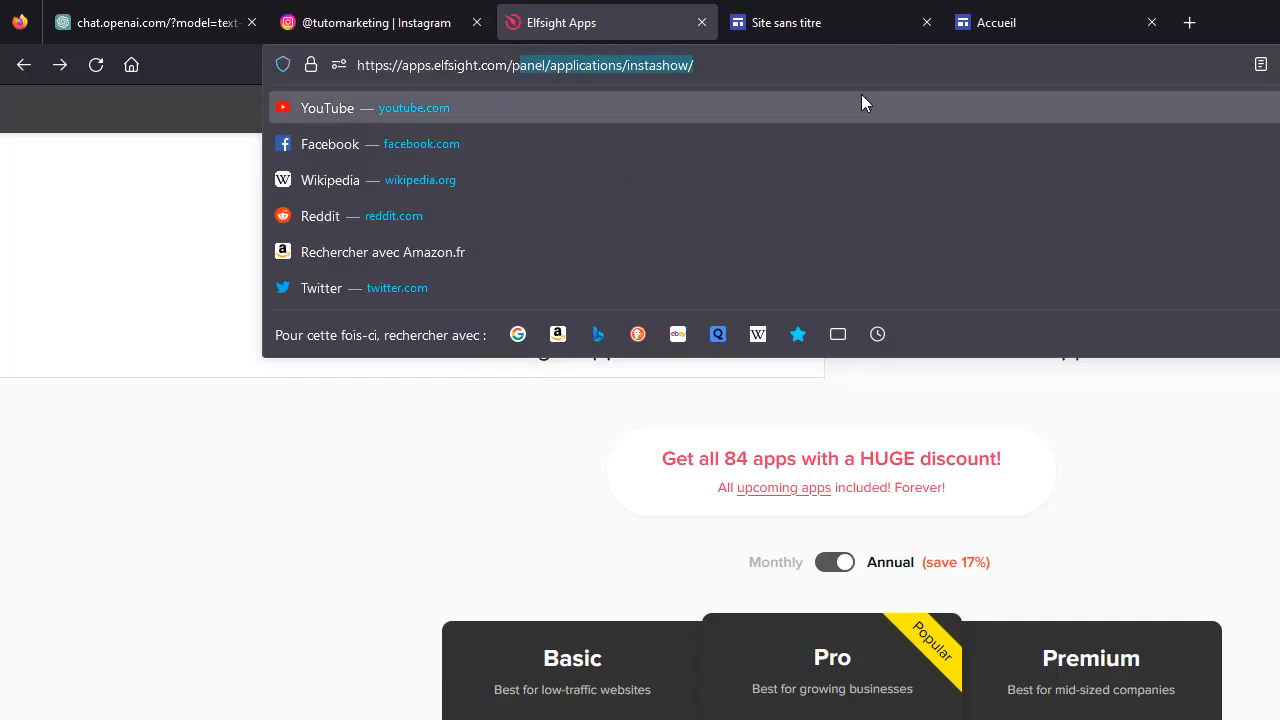
key("Escape")
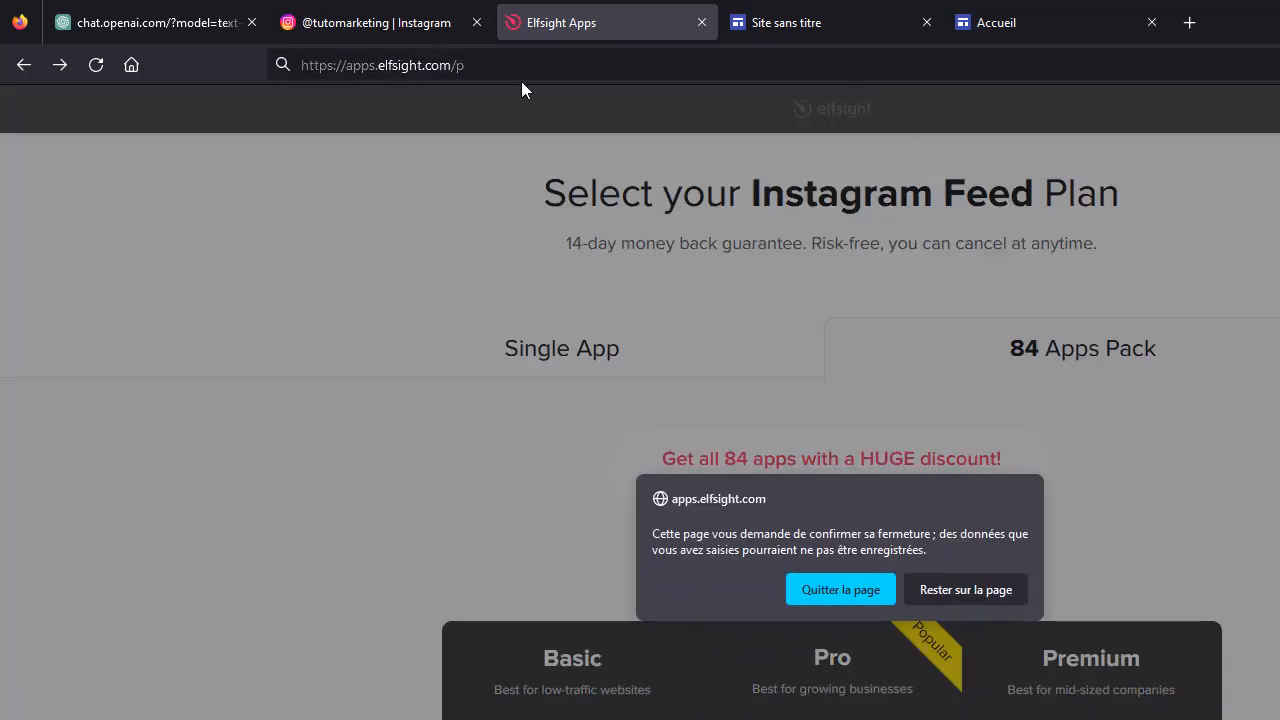
left_click(488, 66)
left_click(488, 66)
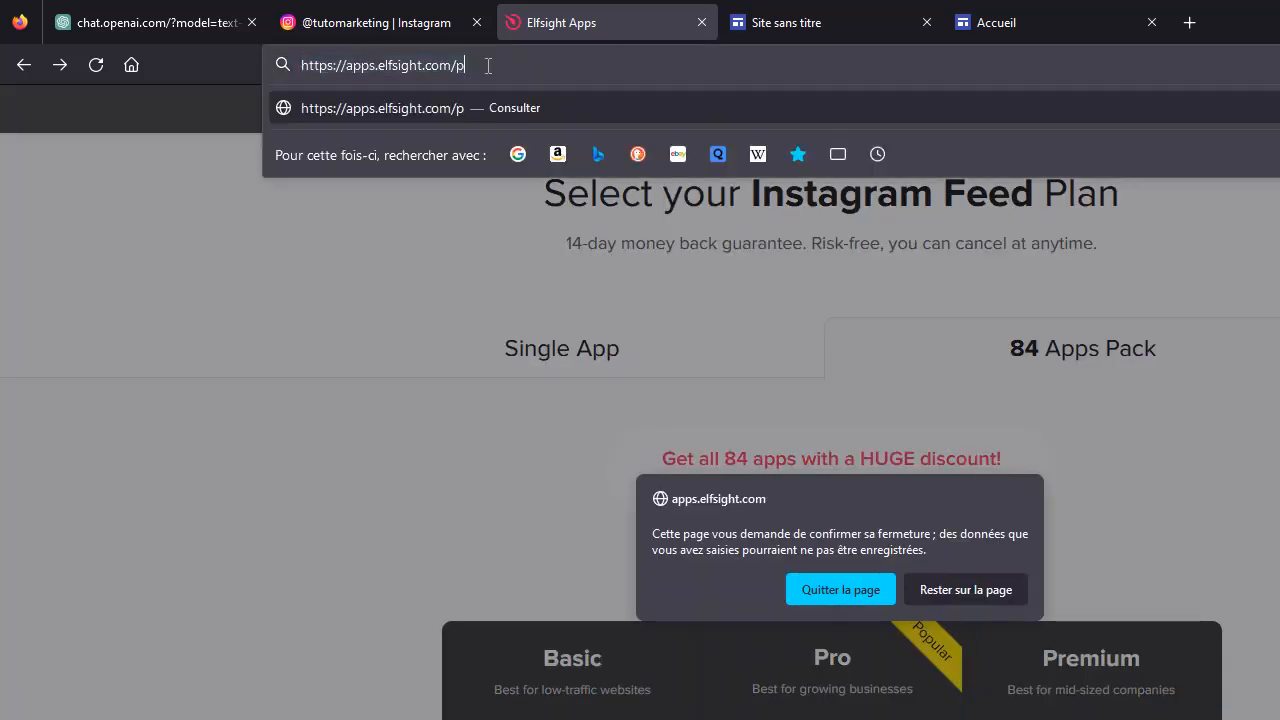
key("BackSpace")
key("Return")
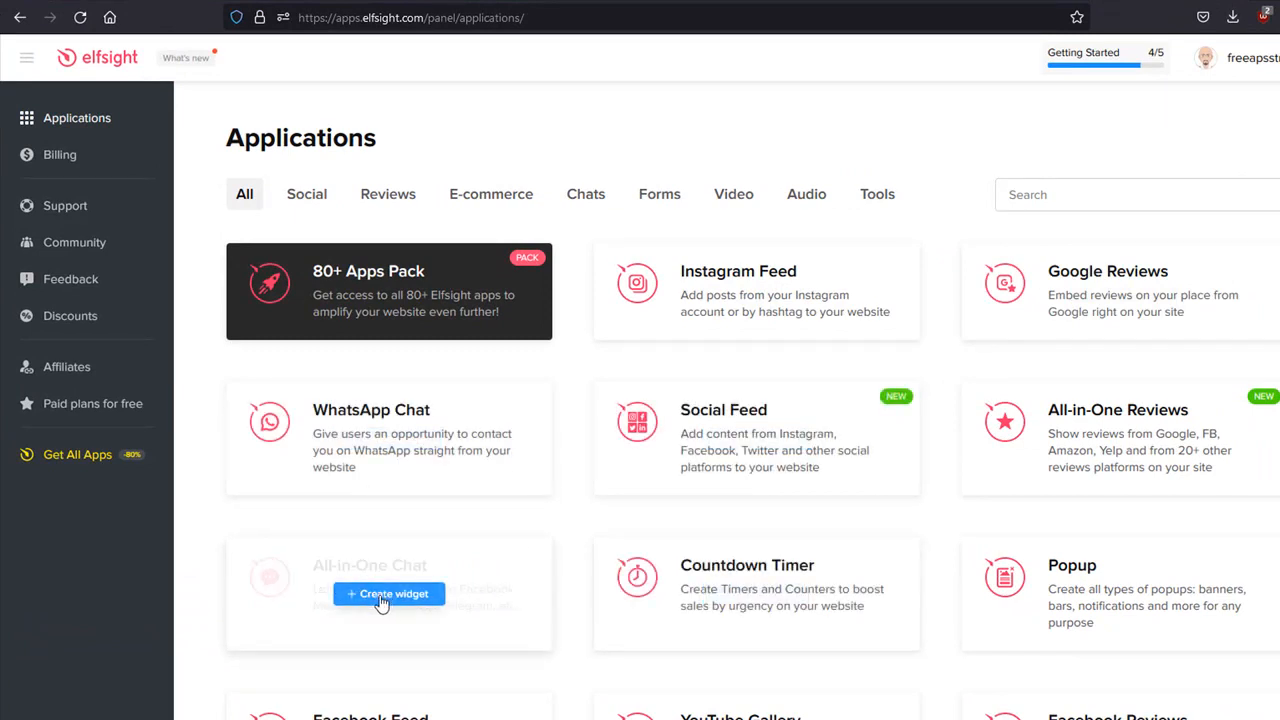
Start a new All-in-One Chat widget and continue with the Onboarding template.
left_click(380, 597)
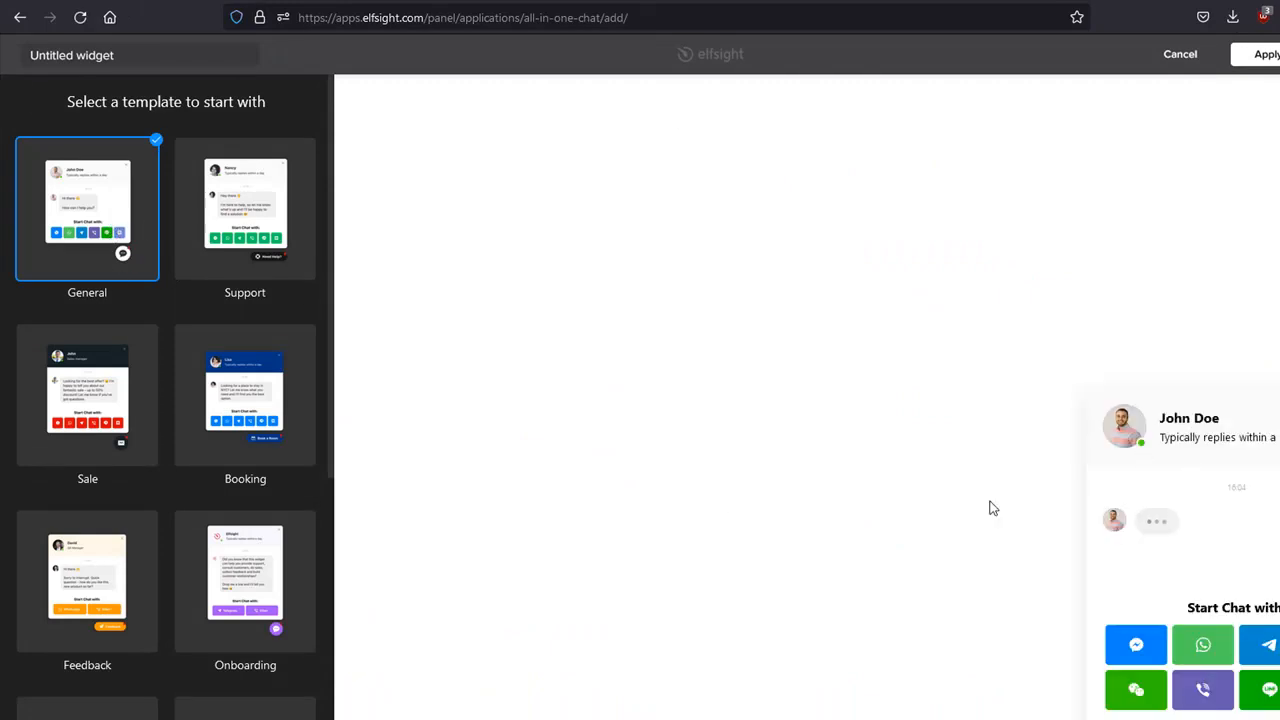
left_click(75, 397)
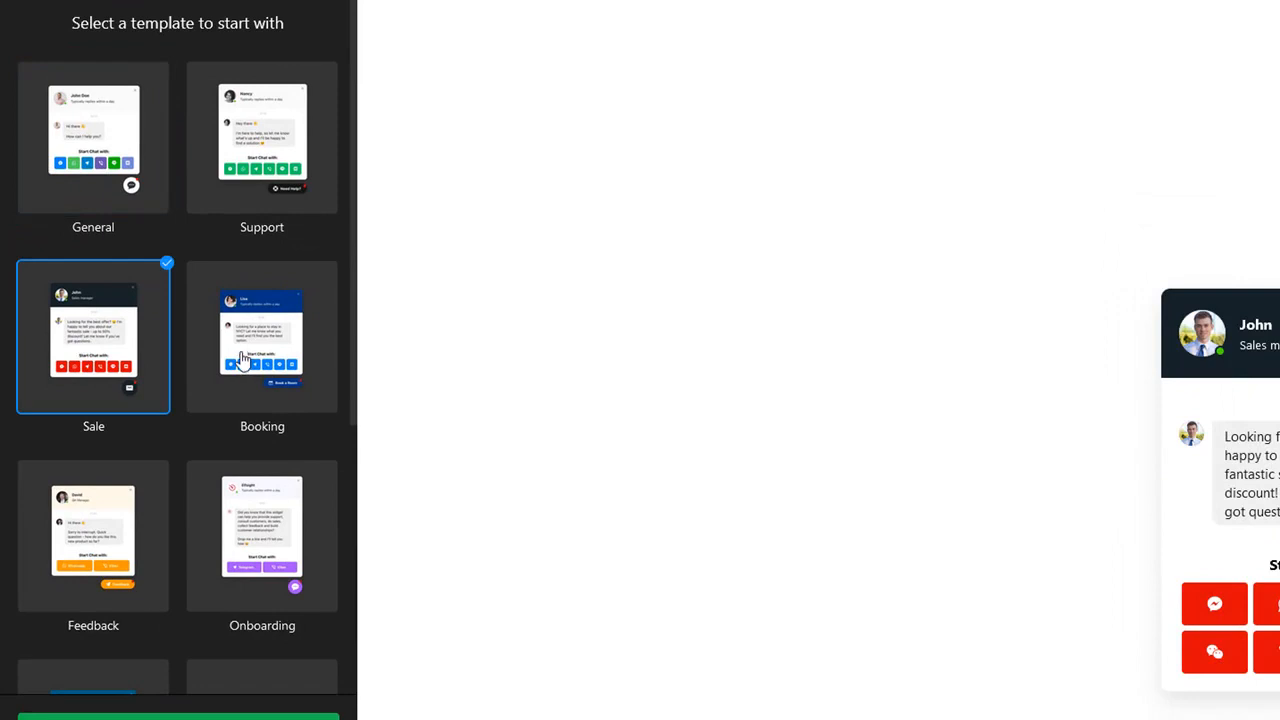
scroll(284, 520, "down", 4)
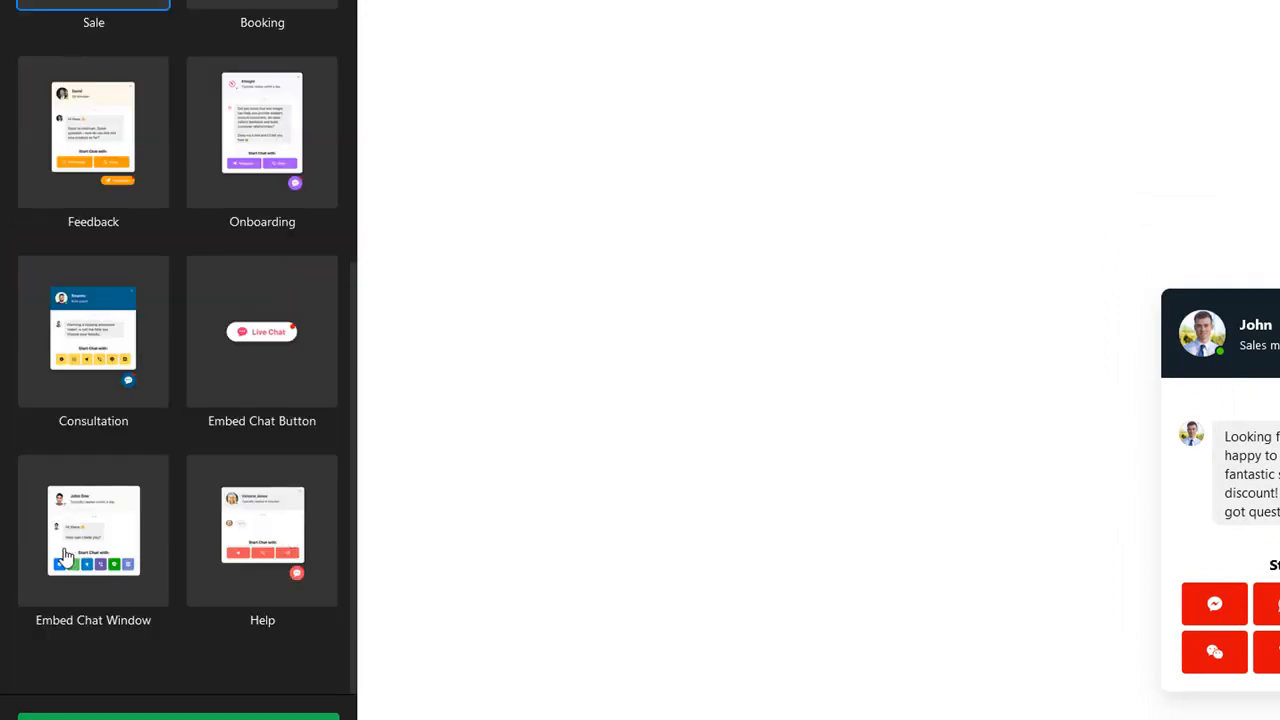
scroll(240, 505, "up", 3)
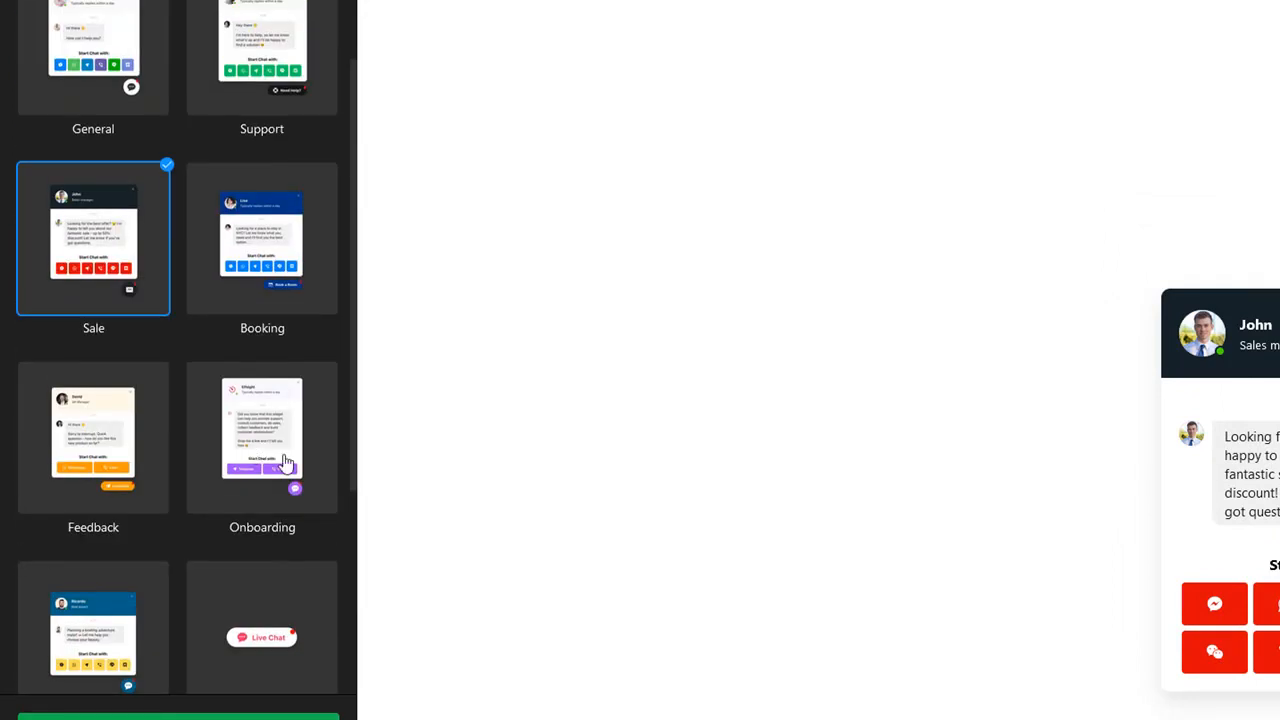
left_click(260, 423)
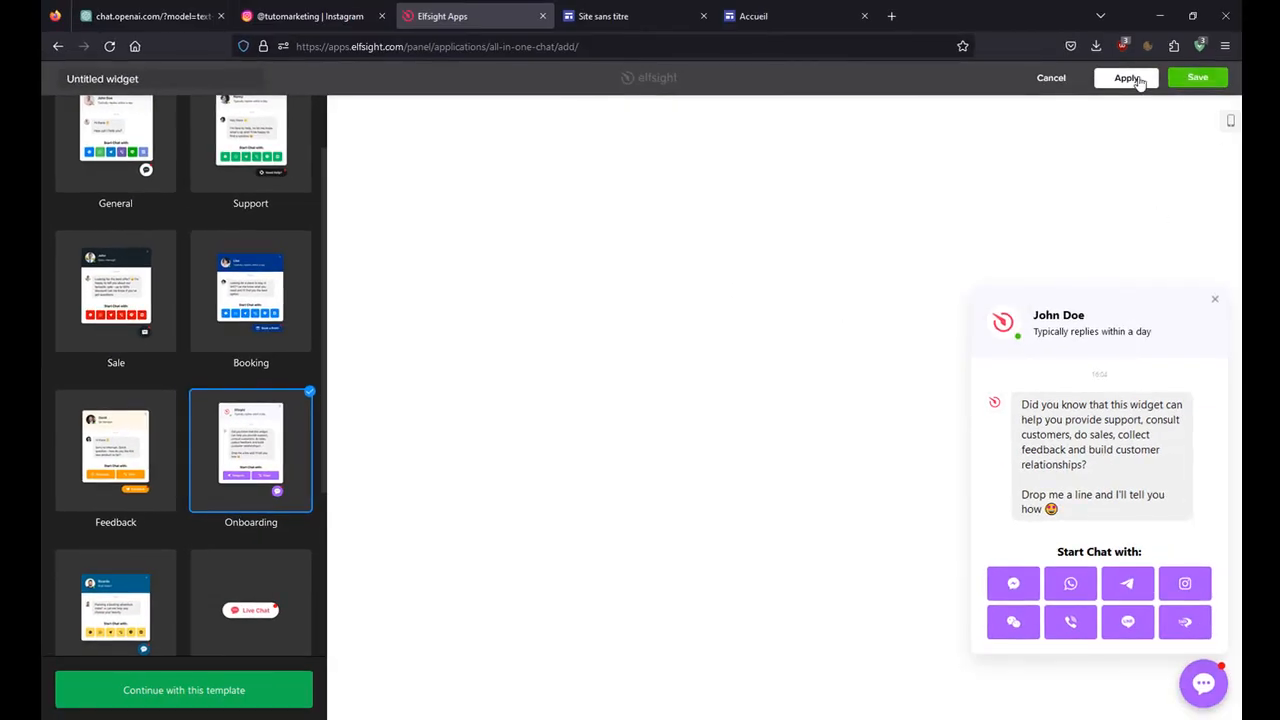
left_click(1133, 80)
left_click(271, 691)
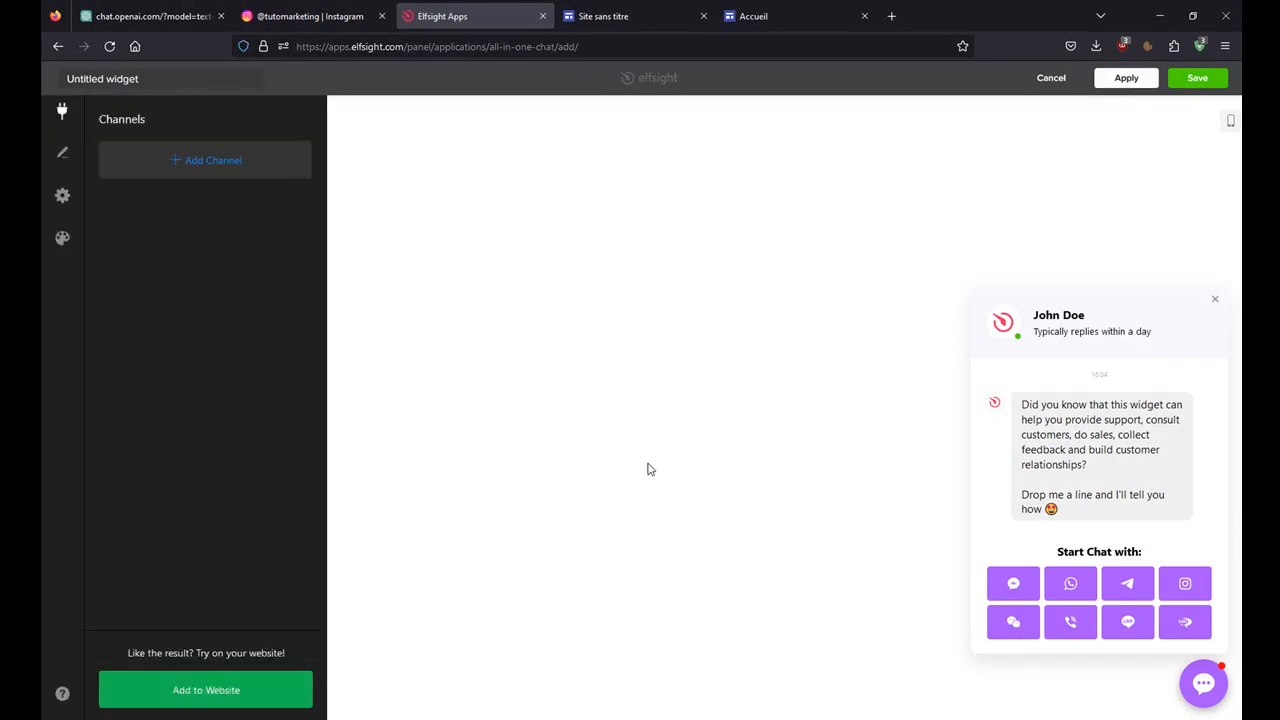
Add an Instagram channel to the chat widget with the username tutomarketing.
left_click(197, 166)
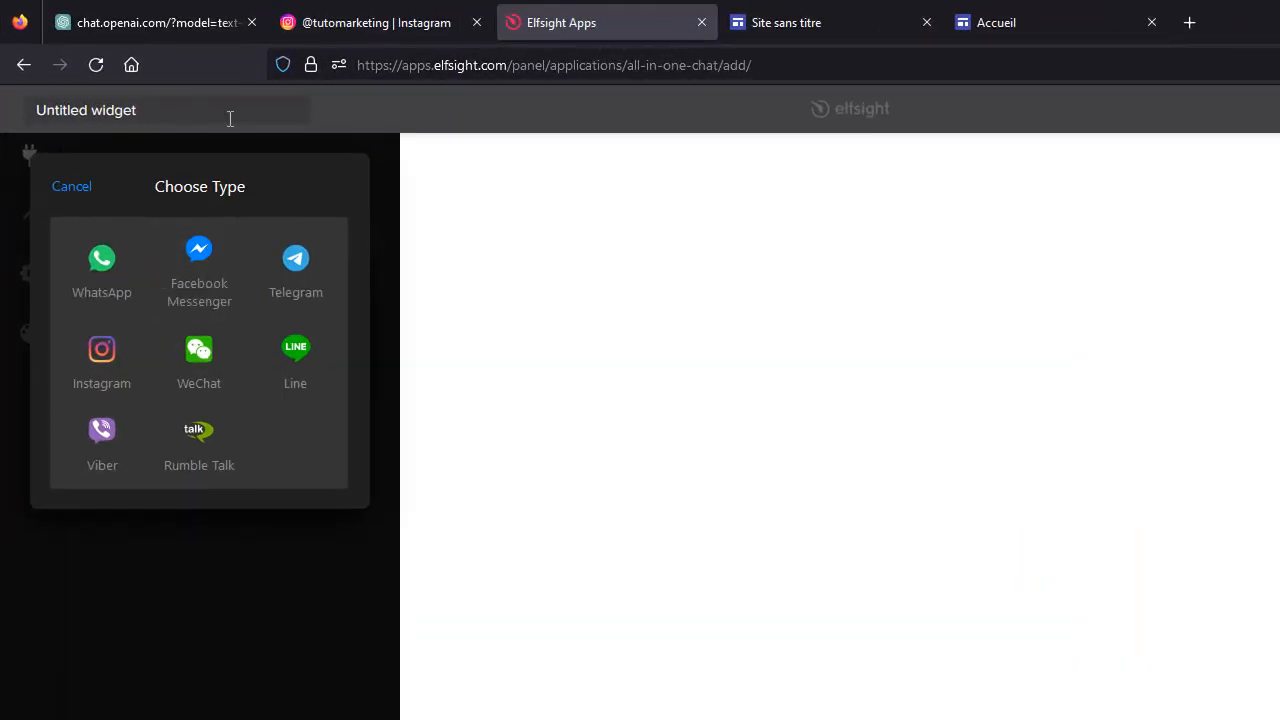
left_click(89, 355)
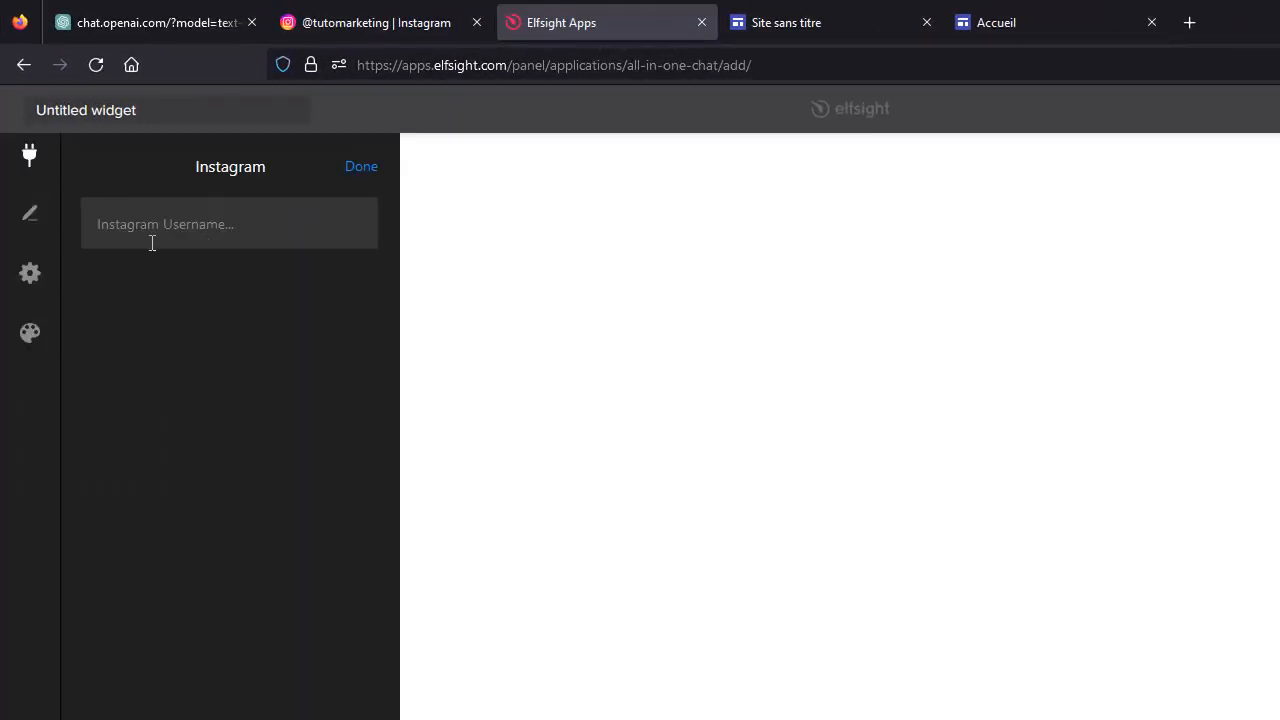
left_click(163, 230)
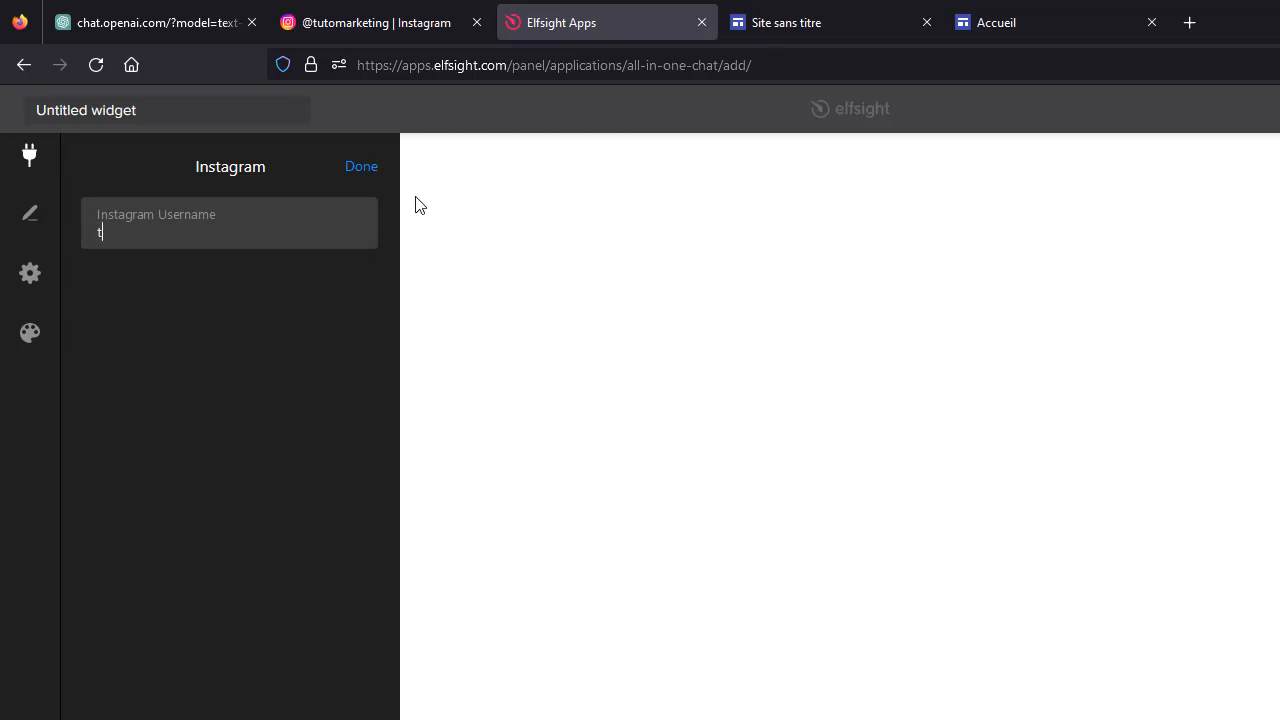
type("eting")
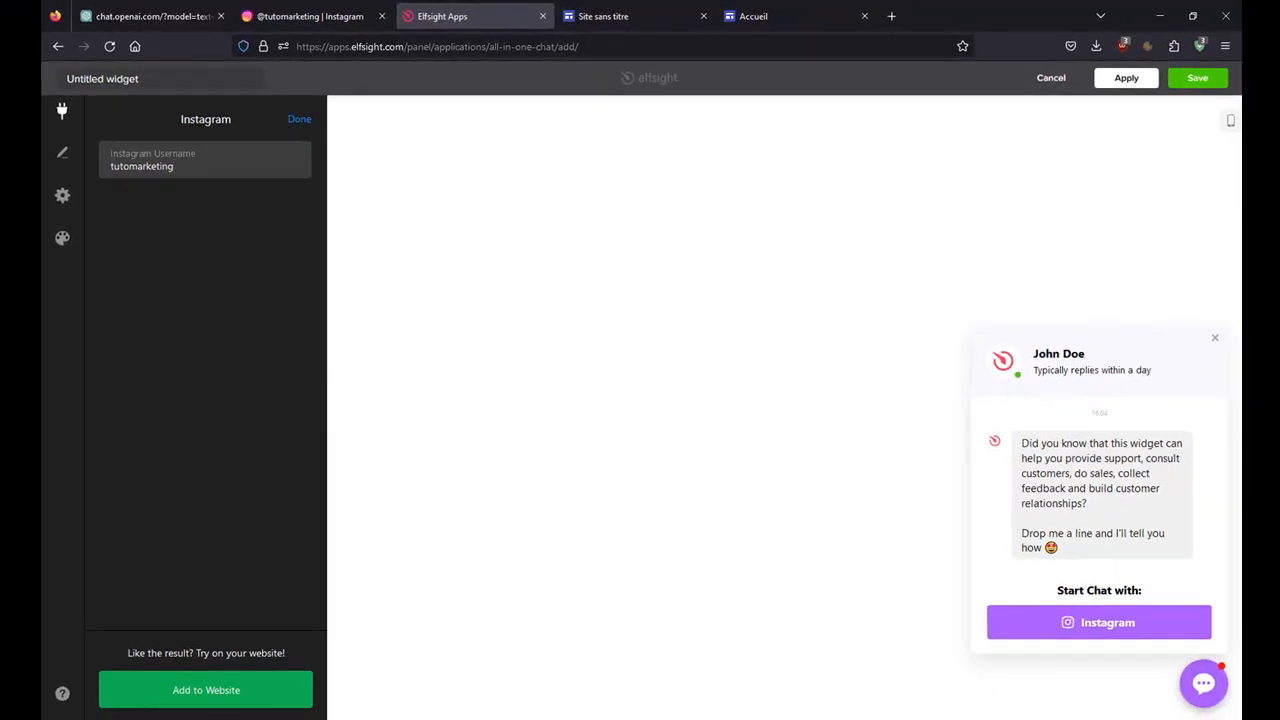
Proceed to add the widget to the website with the free Lite plan and copy its installation code.
left_click(229, 691)
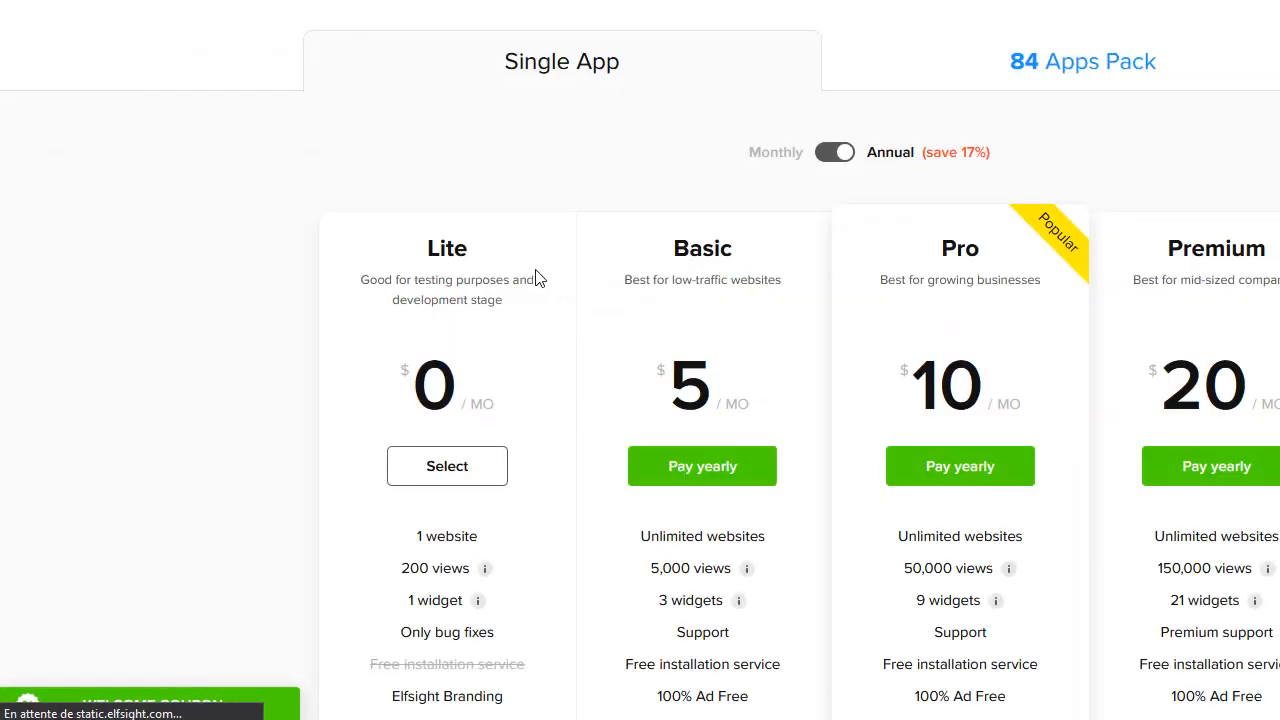
scroll(491, 437, "down", 1)
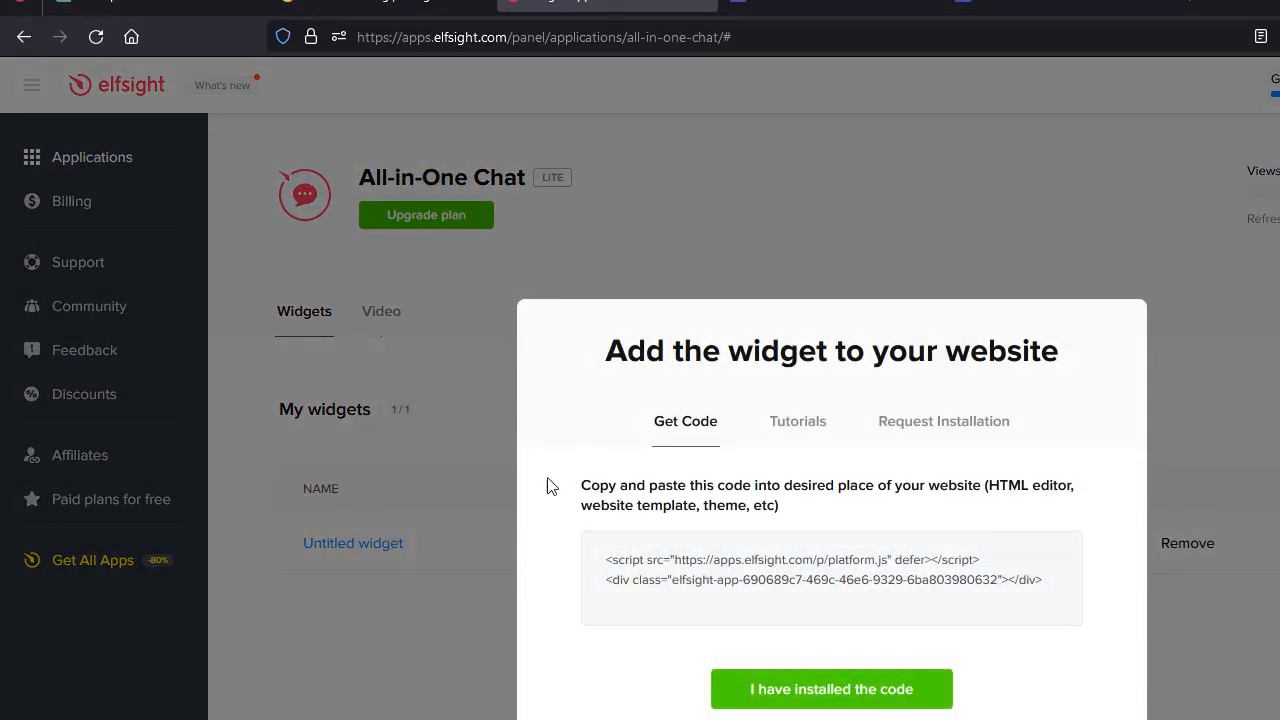
left_click(1040, 549)
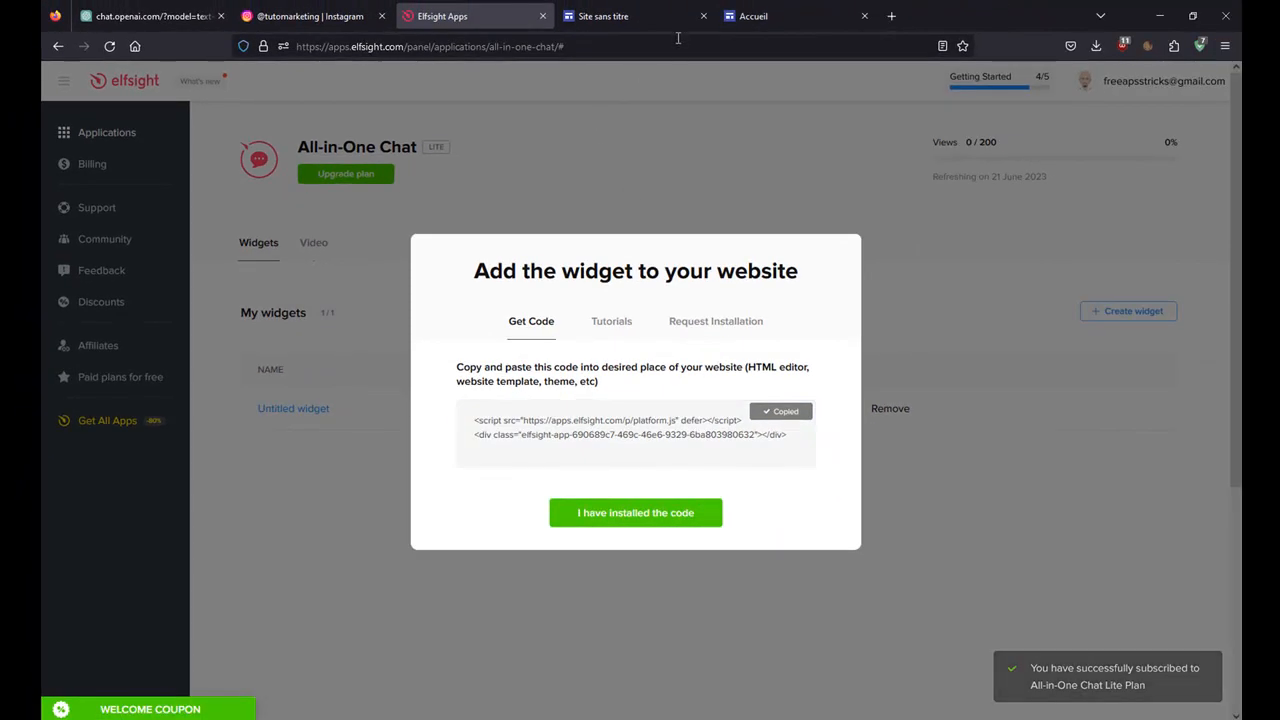
Go back to the Google Sites editor and delete the page section that holds the Instagram feed.
left_click(752, 16)
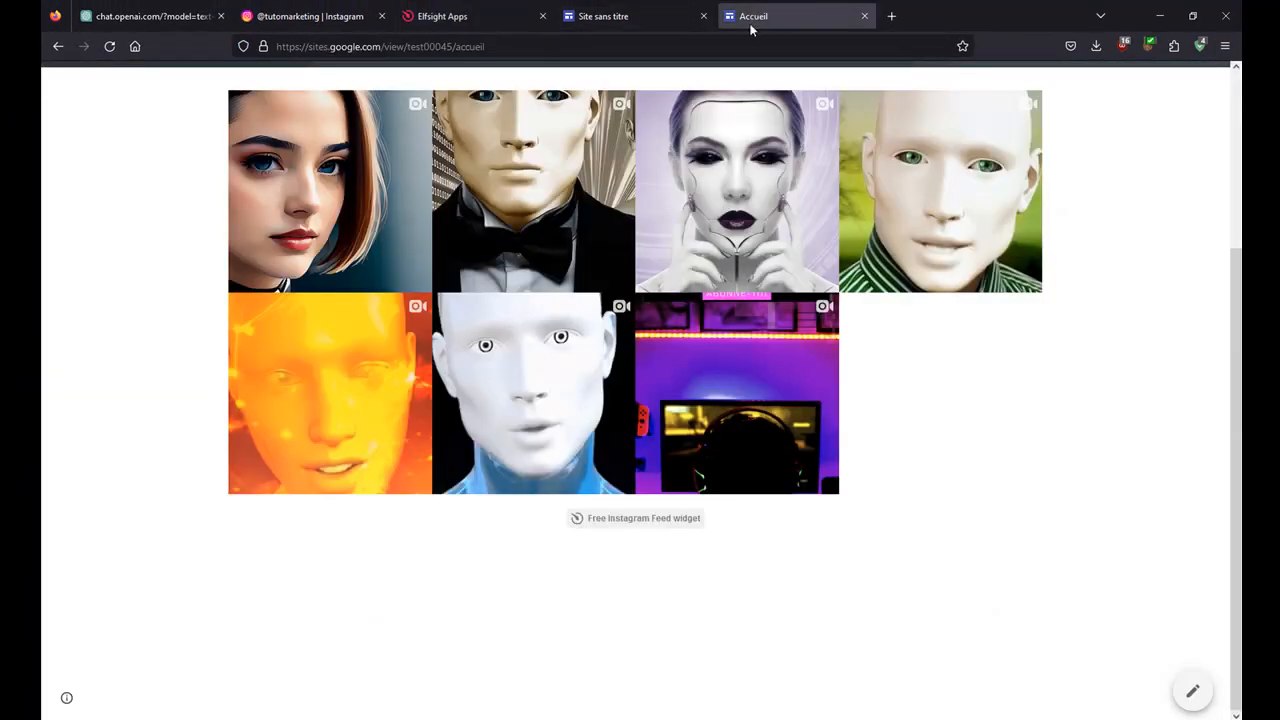
left_click(600, 16)
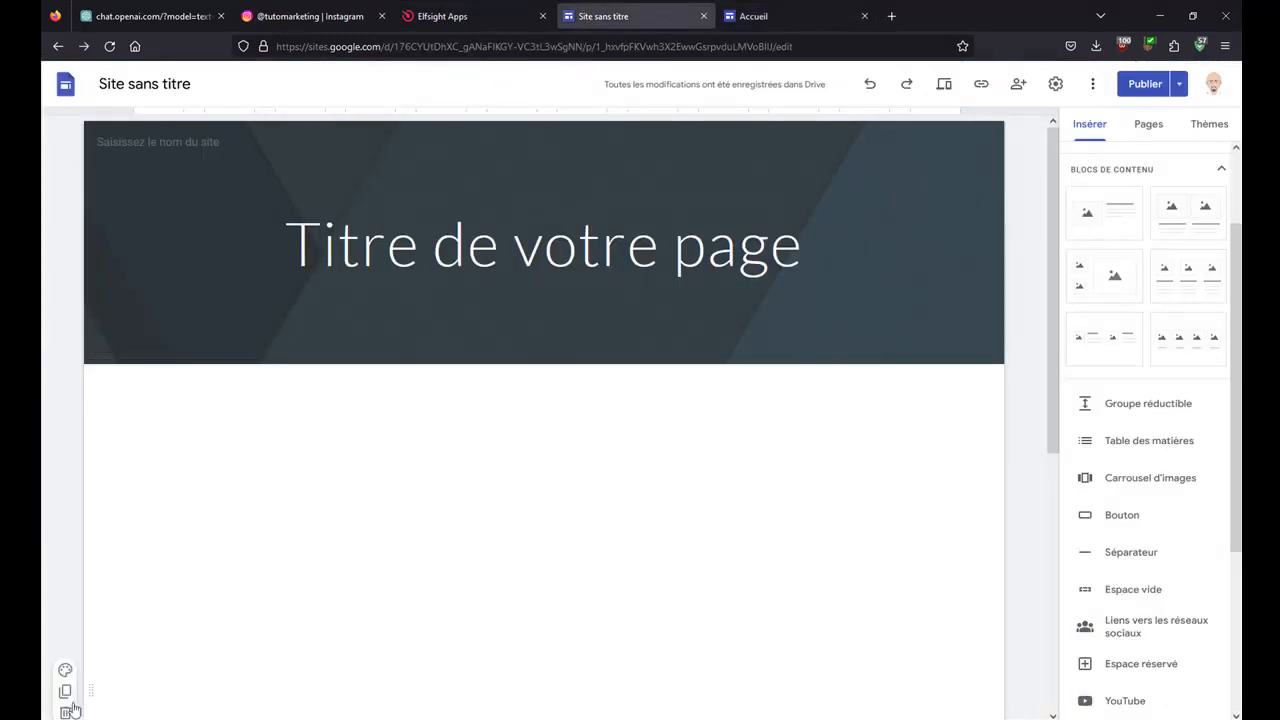
left_click(66, 712)
Embed the copied All-in-One Chat code below the page header and move the embedded block to the right side of the page.
double_click(500, 530)
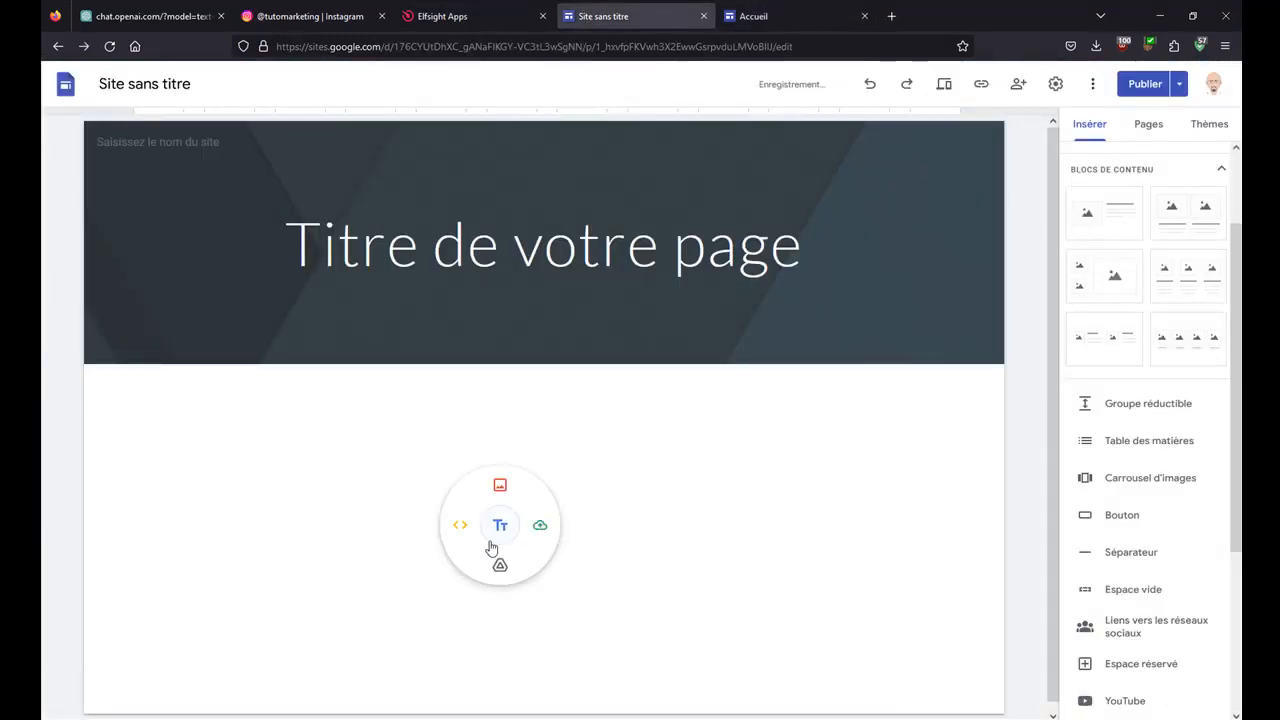
left_click(458, 525)
left_click(600, 354)
right_click(550, 383)
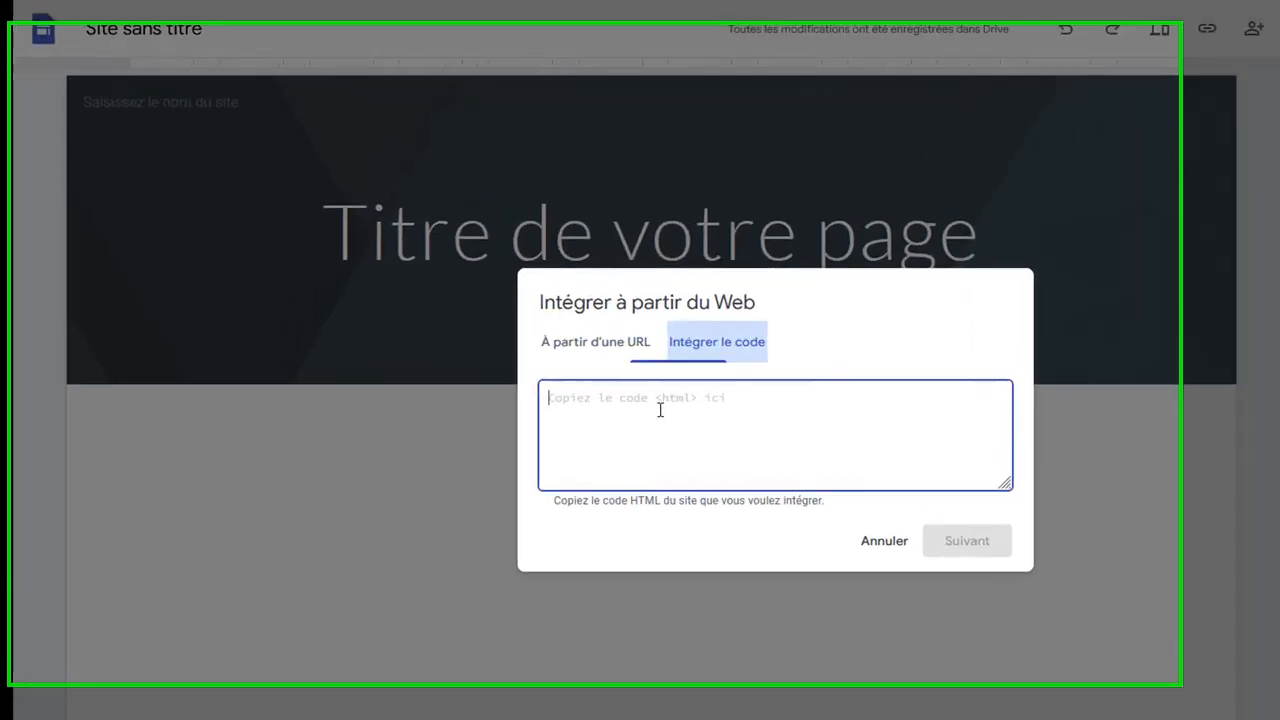
left_click(763, 563)
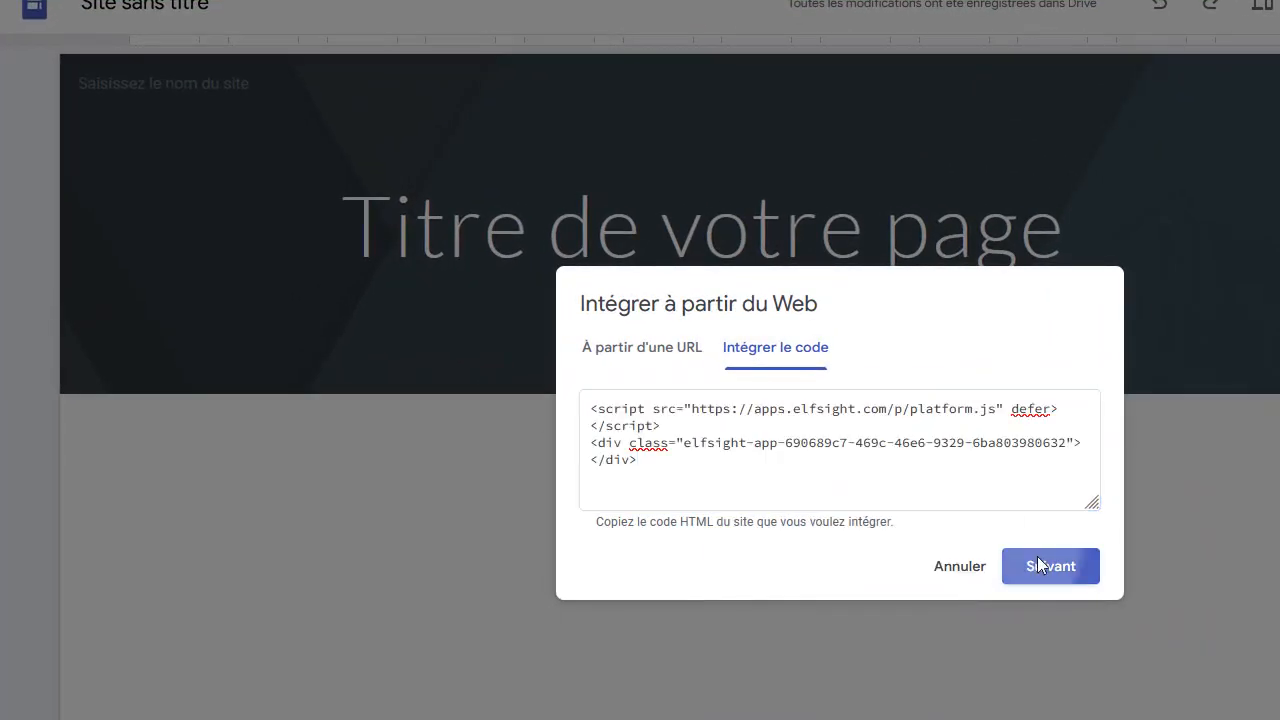
left_click(1040, 565)
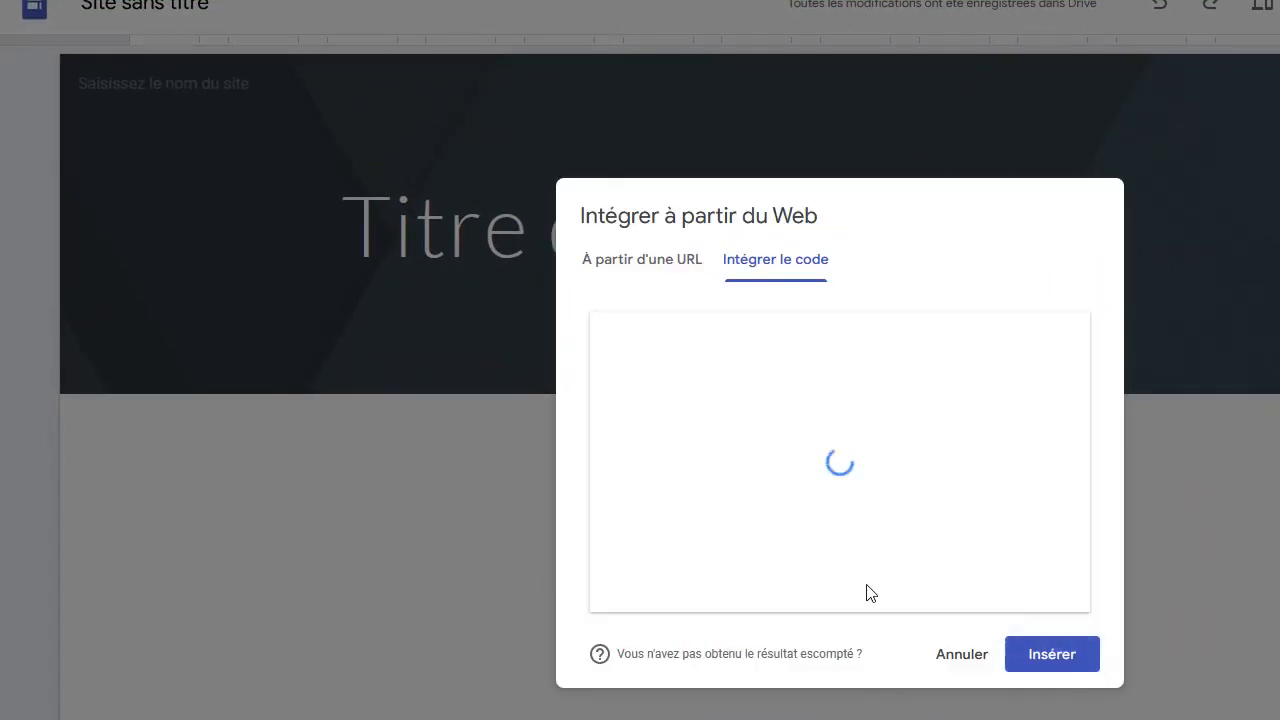
left_click(1055, 657)
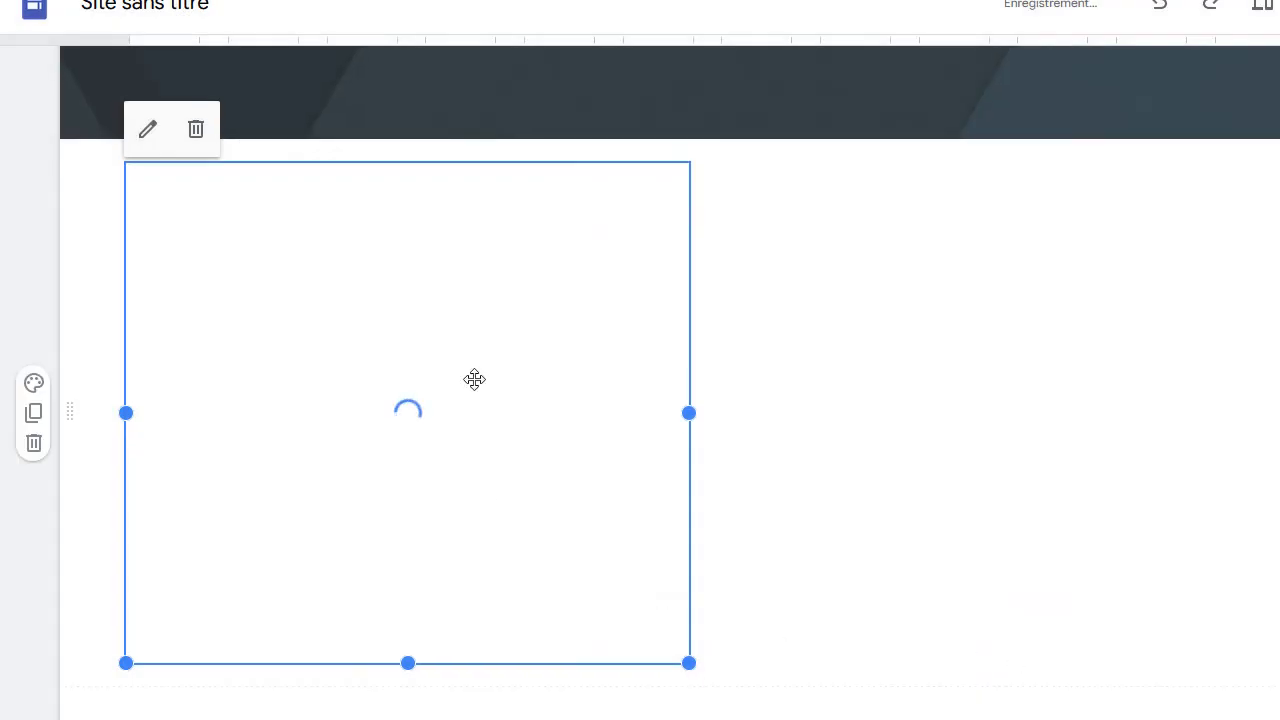
left_click_drag(540, 400, 1082, 455)
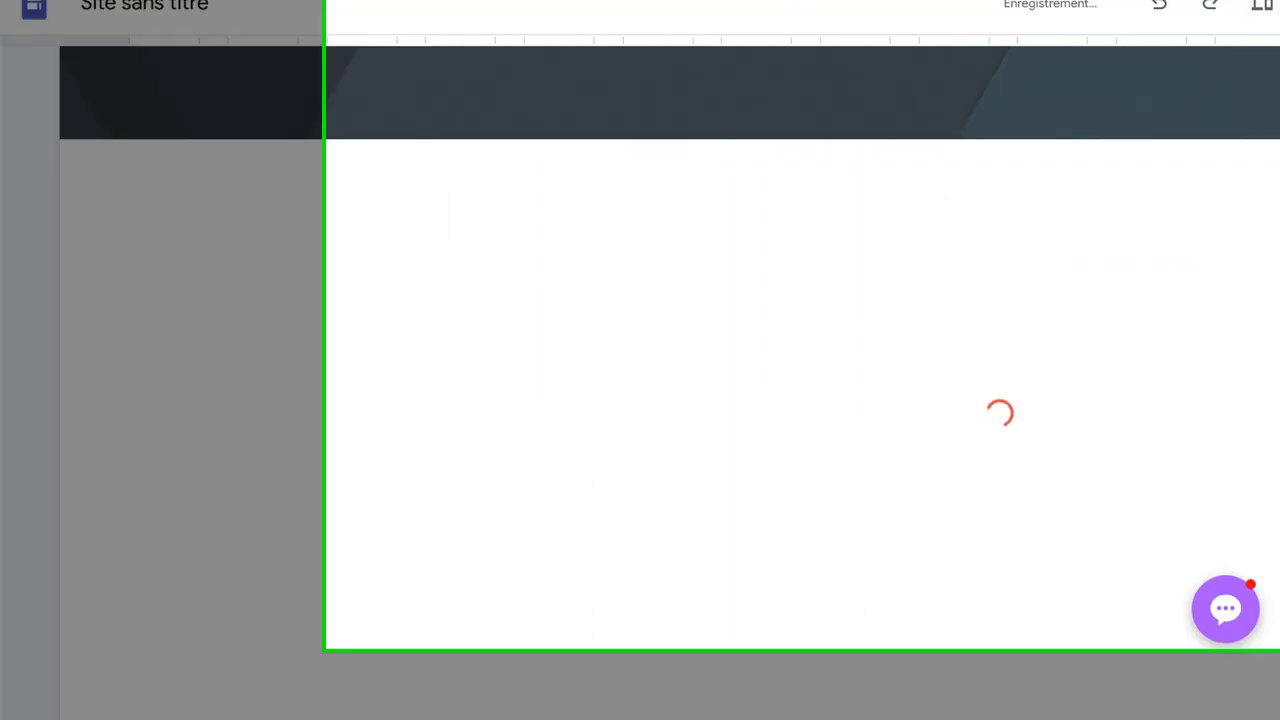
Publish the updated site and open the chat bubble on the published page.
left_click(1150, 113)
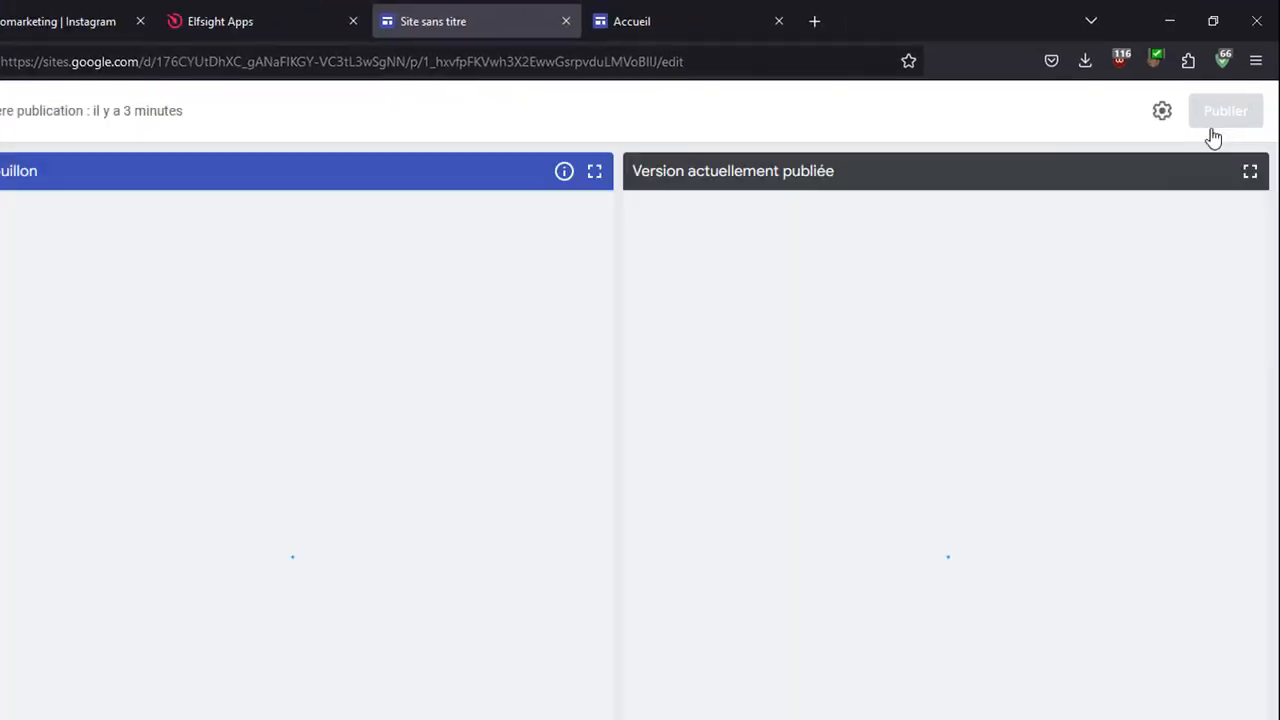
left_click(1225, 113)
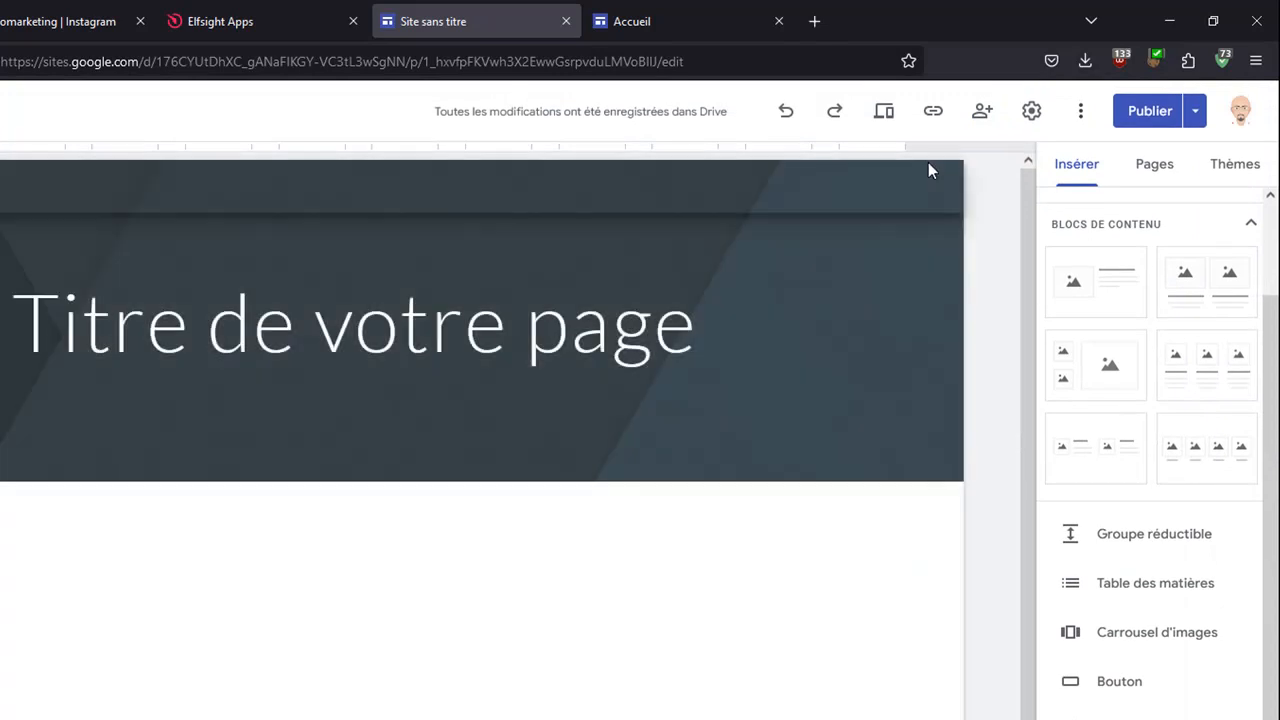
left_click(1196, 111)
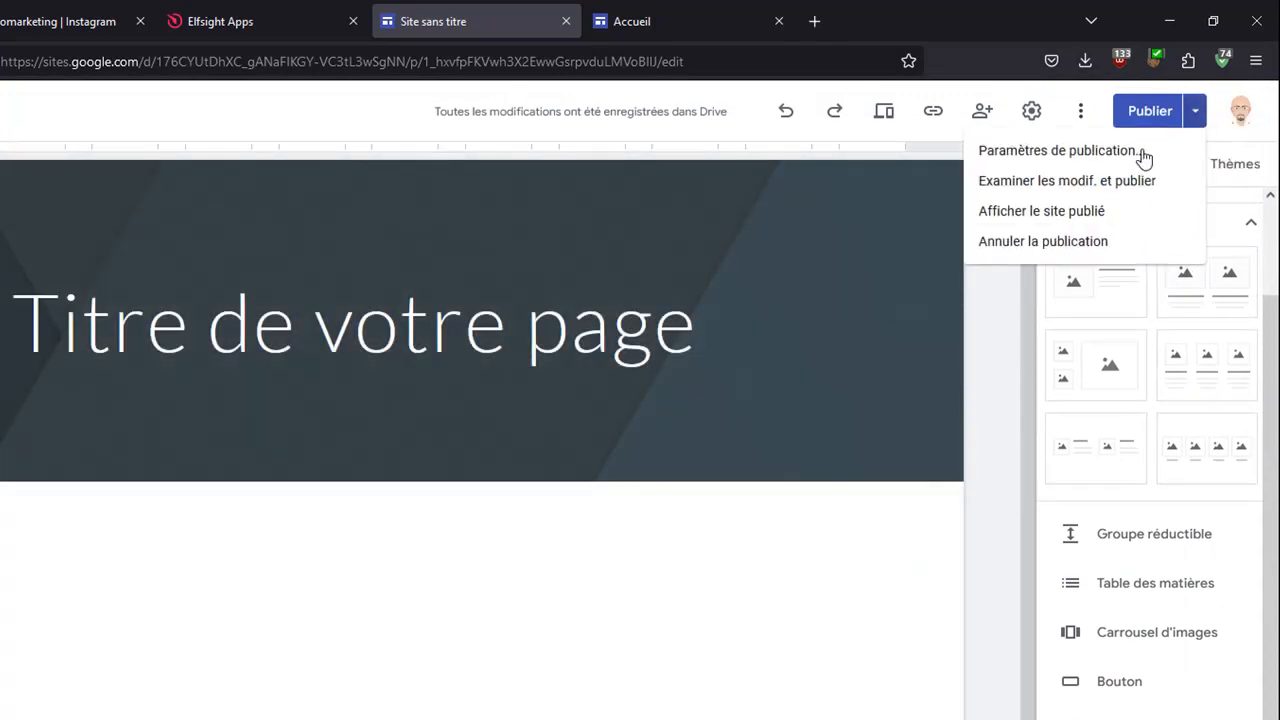
left_click(1046, 211)
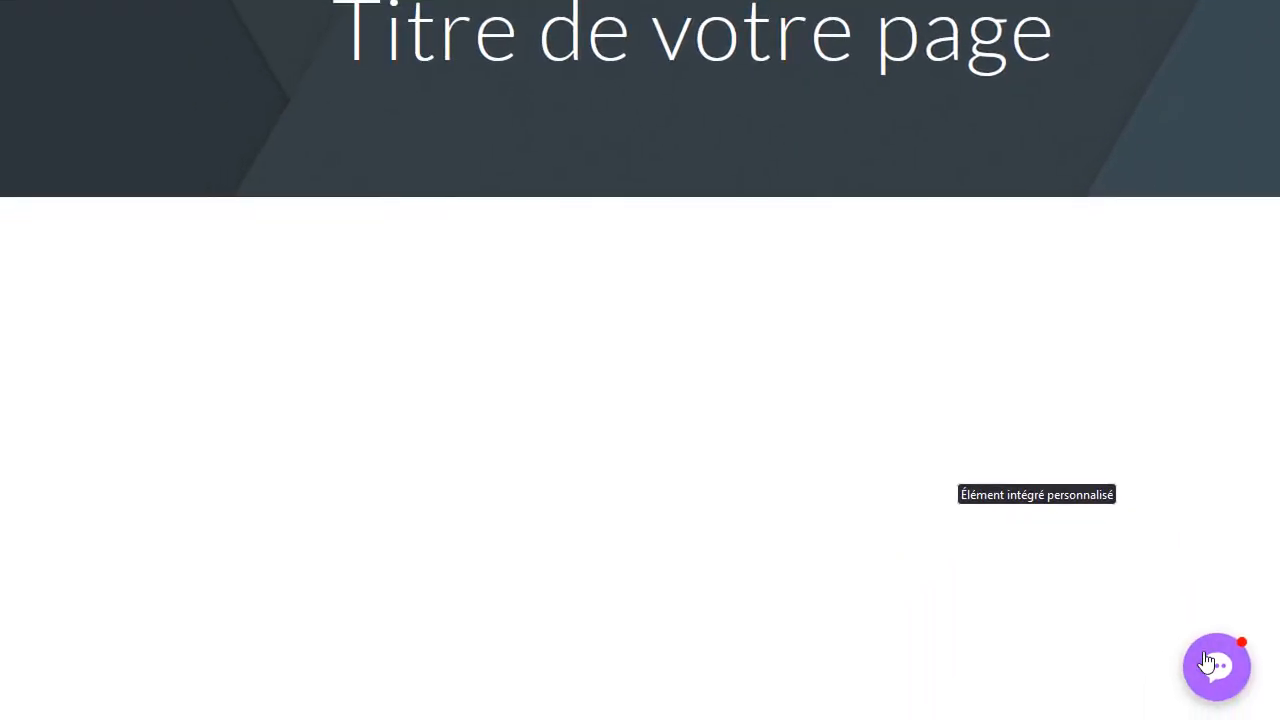
left_click(1218, 665)
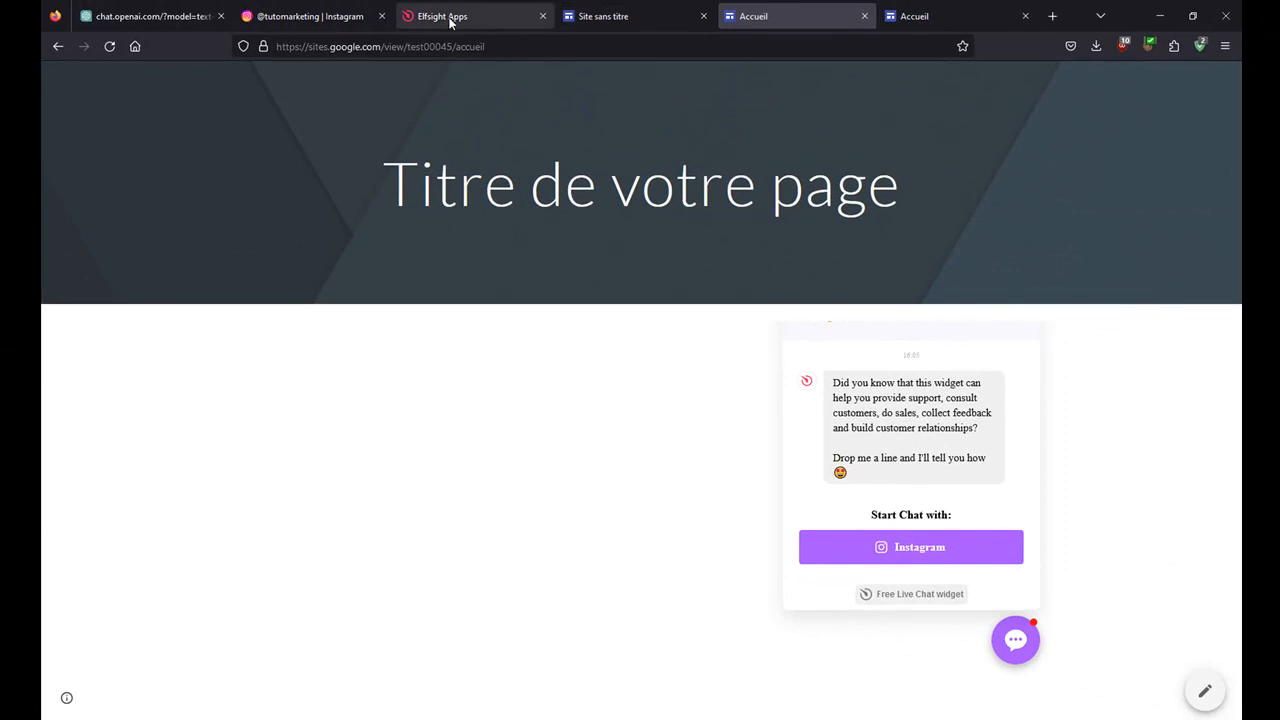
Return to Elfsight, close the installation code window and open the All-in-One Chat widget for editing.
left_click(450, 18)
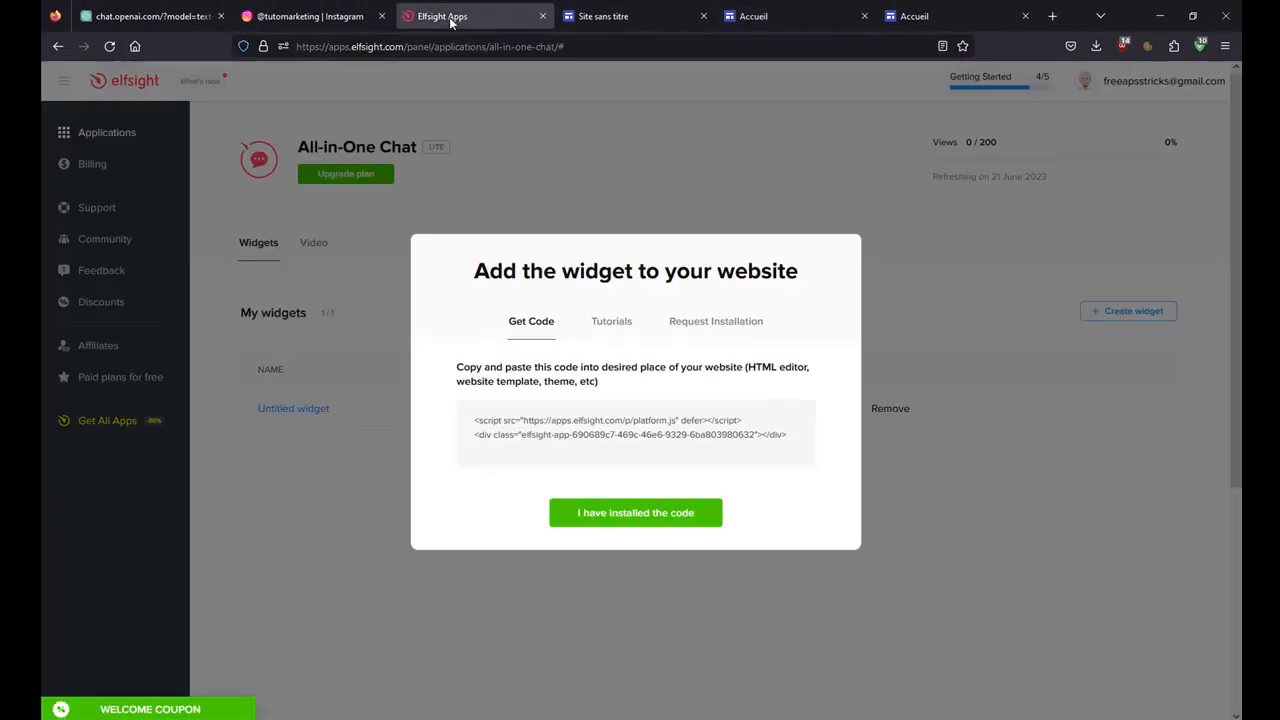
left_click(651, 603)
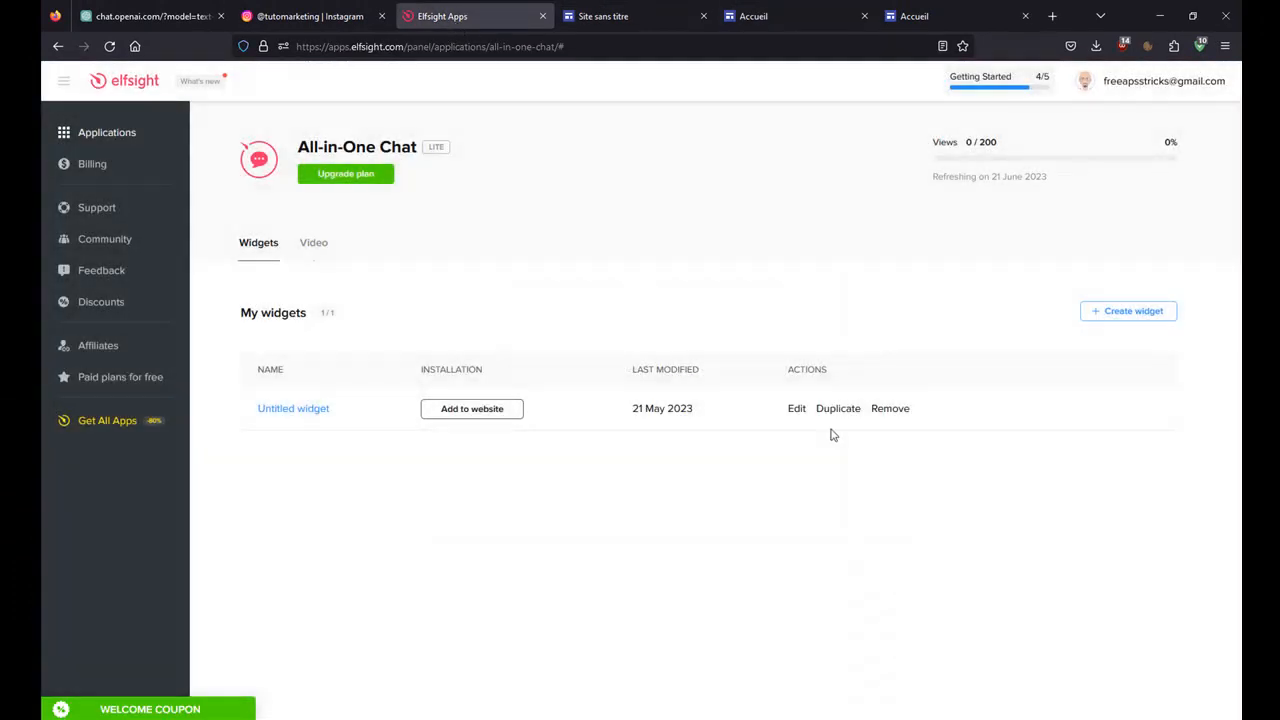
left_click(798, 410)
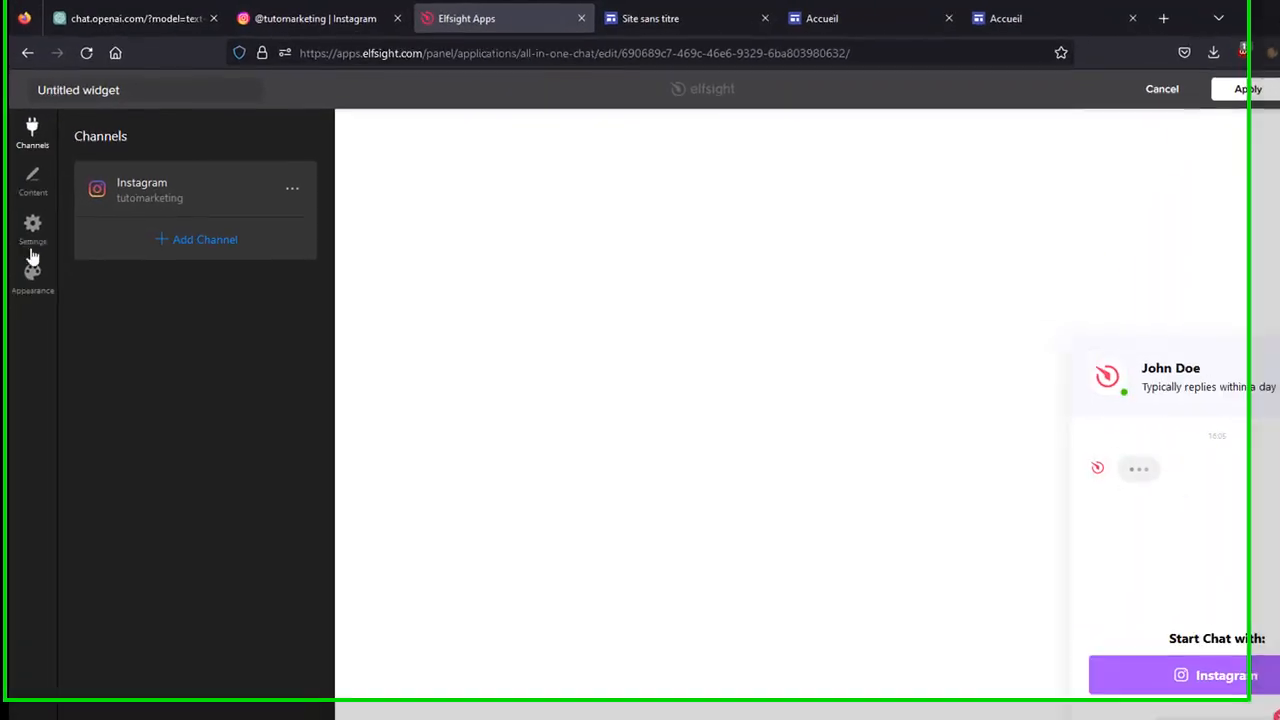
In the widget's content settings, check the chat bubble options and set the chat header name to Tutomarketing.
left_click(27, 184)
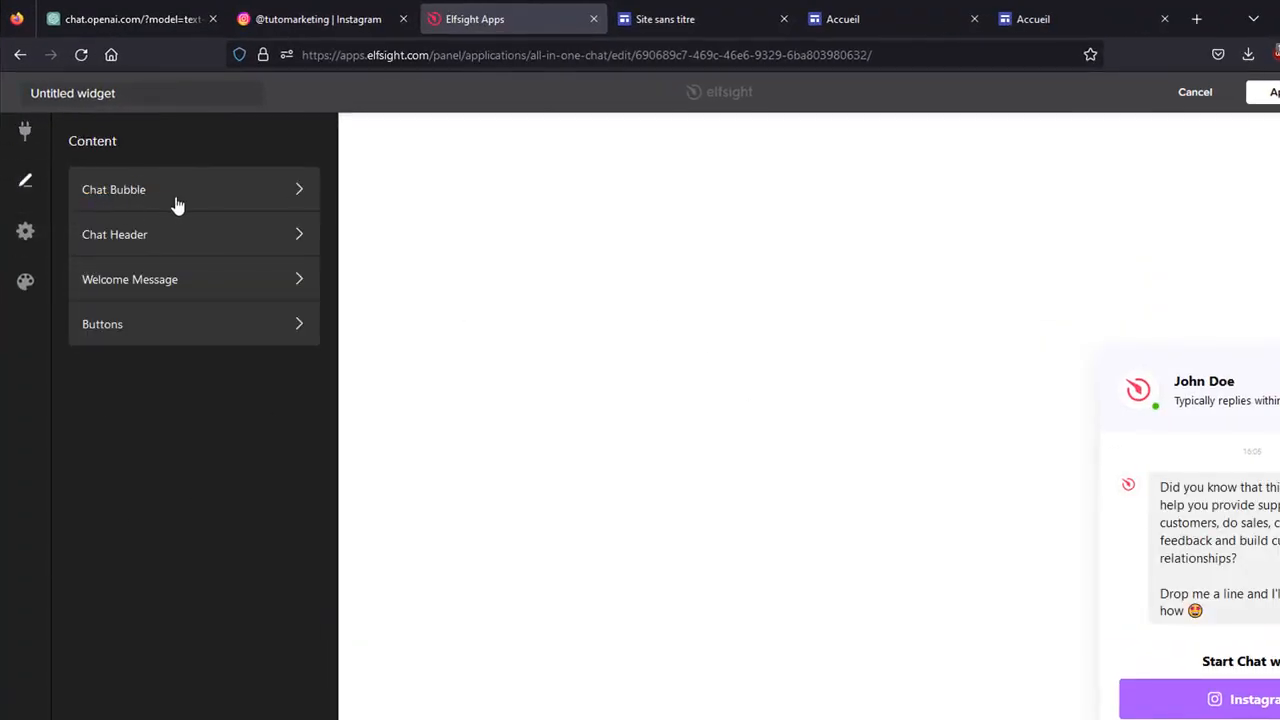
left_click(299, 191)
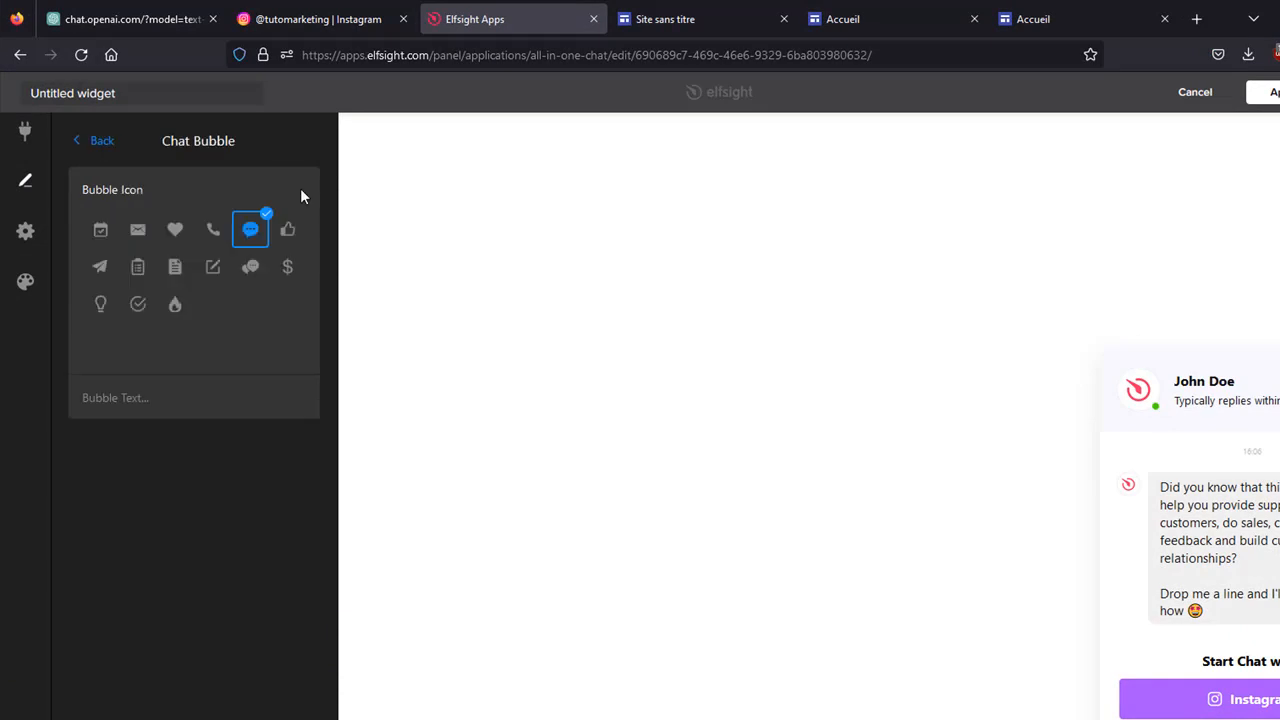
left_click(96, 140)
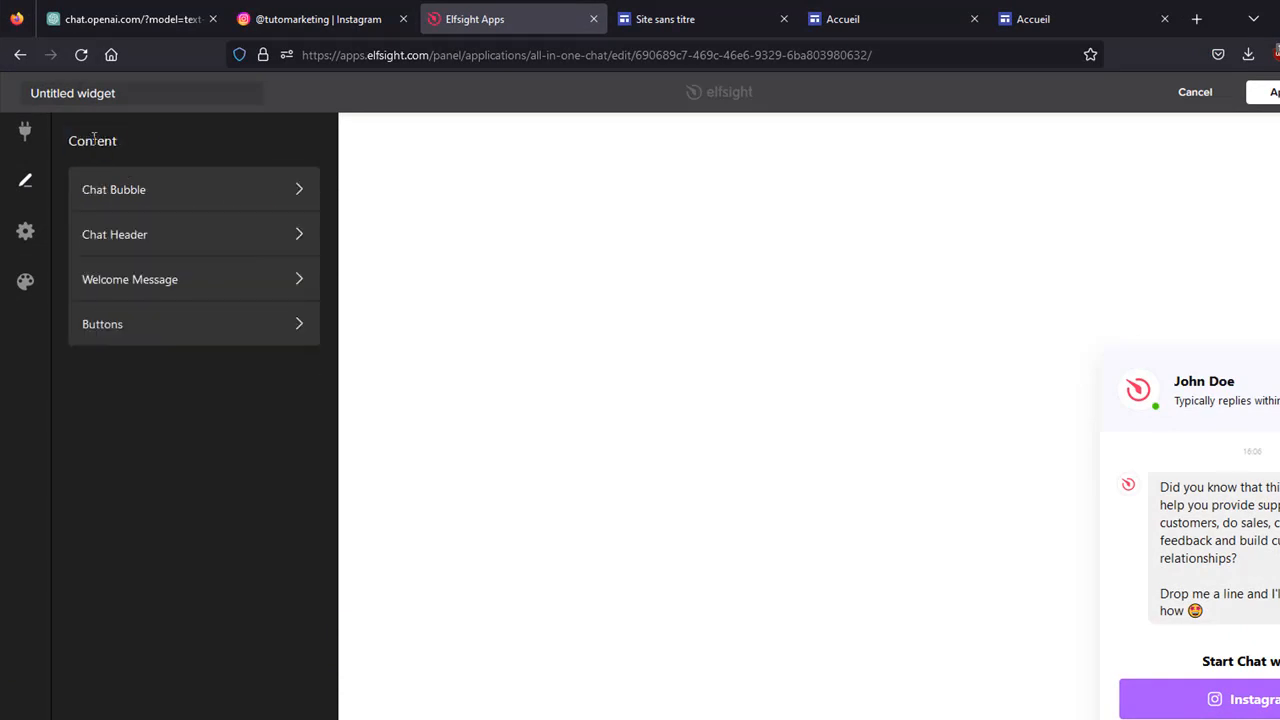
left_click(135, 233)
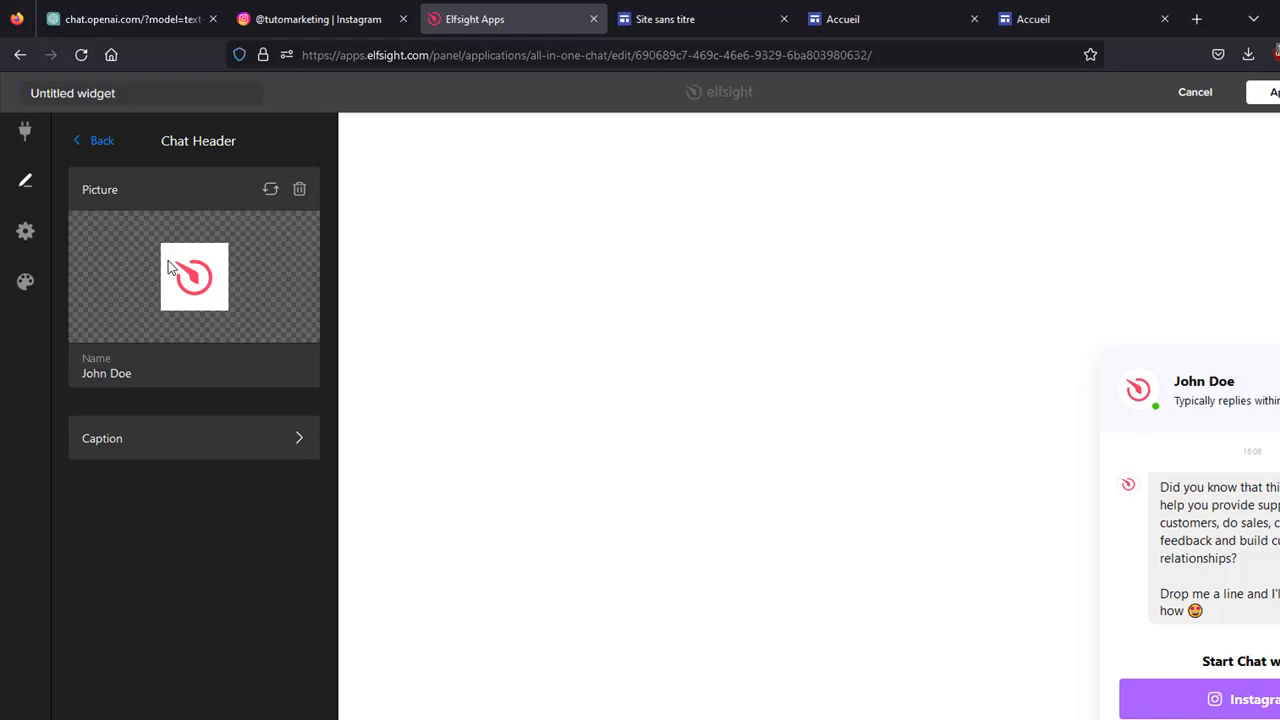
left_click(138, 372)
left_click_drag(102, 373, 31, 372)
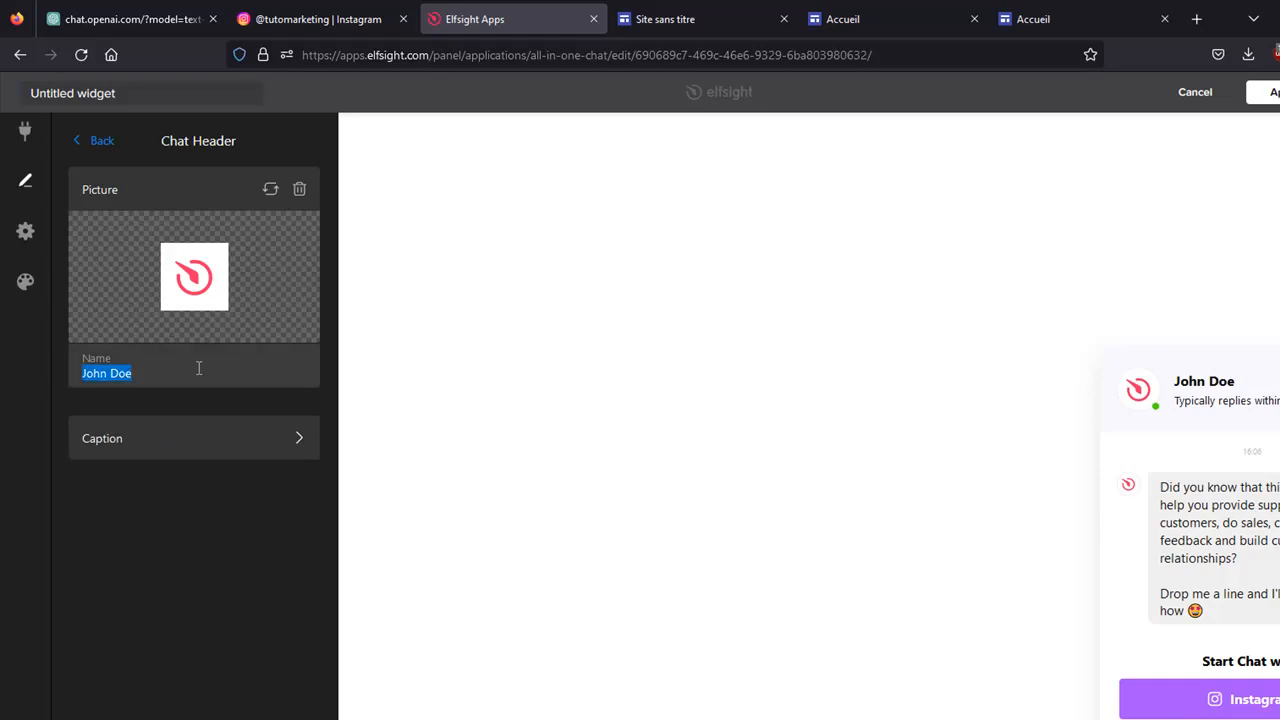
type("Tutomarketing")
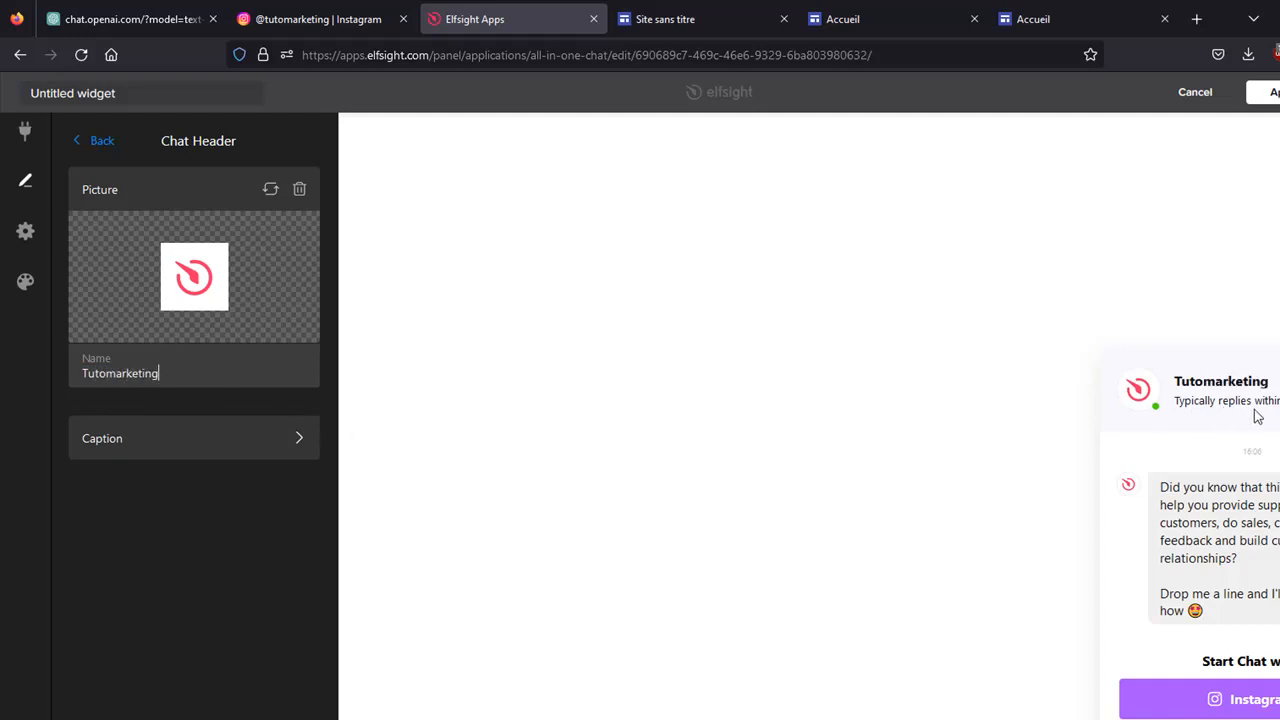
left_click(95, 148)
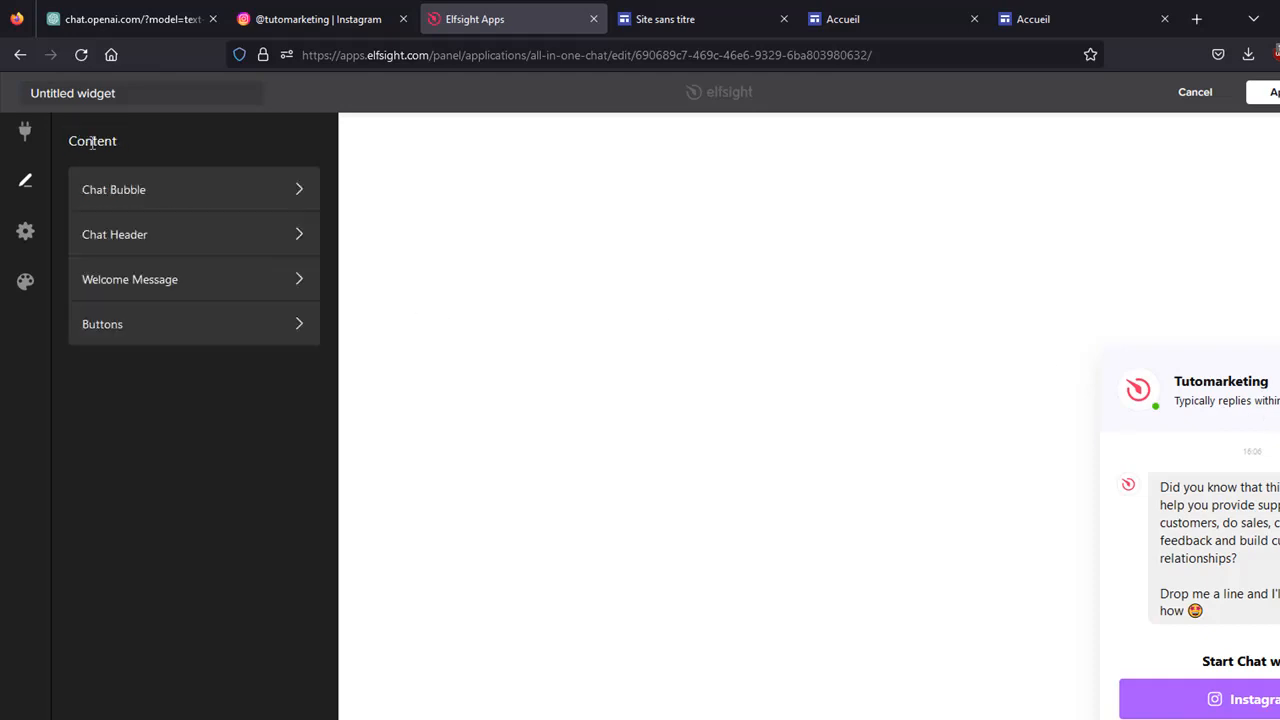
Examine the widget's welcome message text and the title of its buttons.
left_click(116, 281)
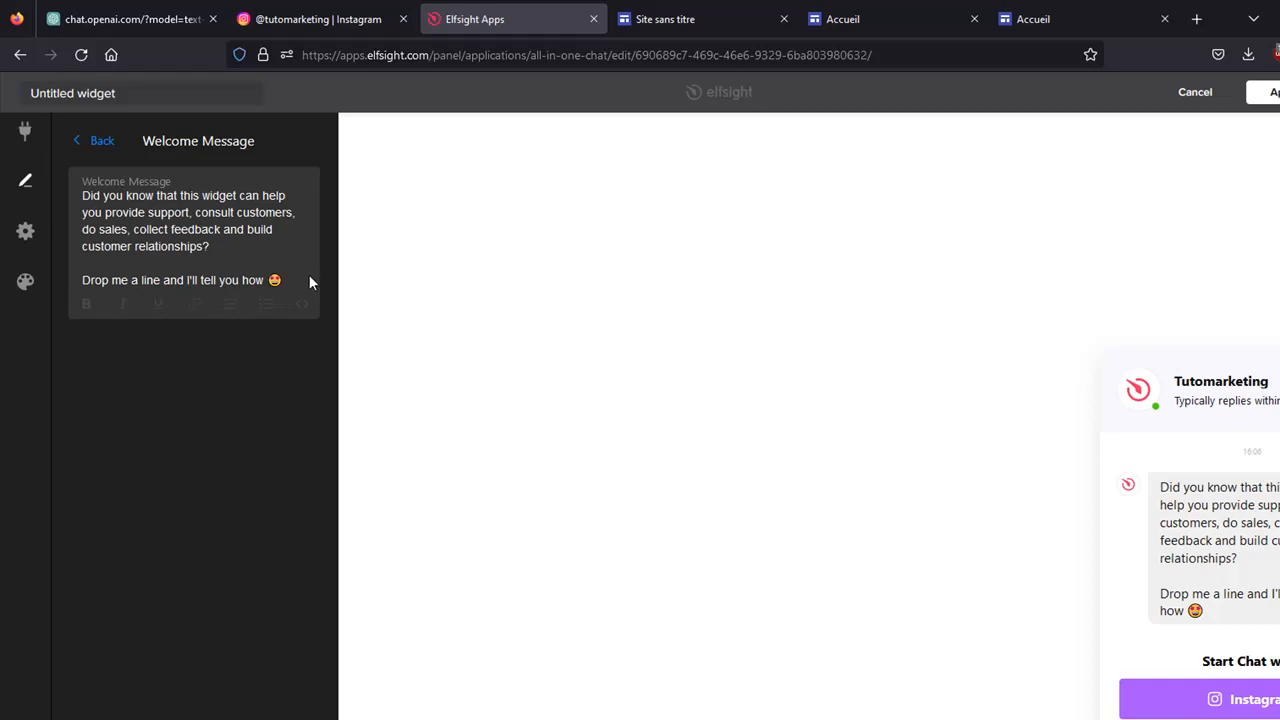
left_click(117, 178)
key("ctrl+a")
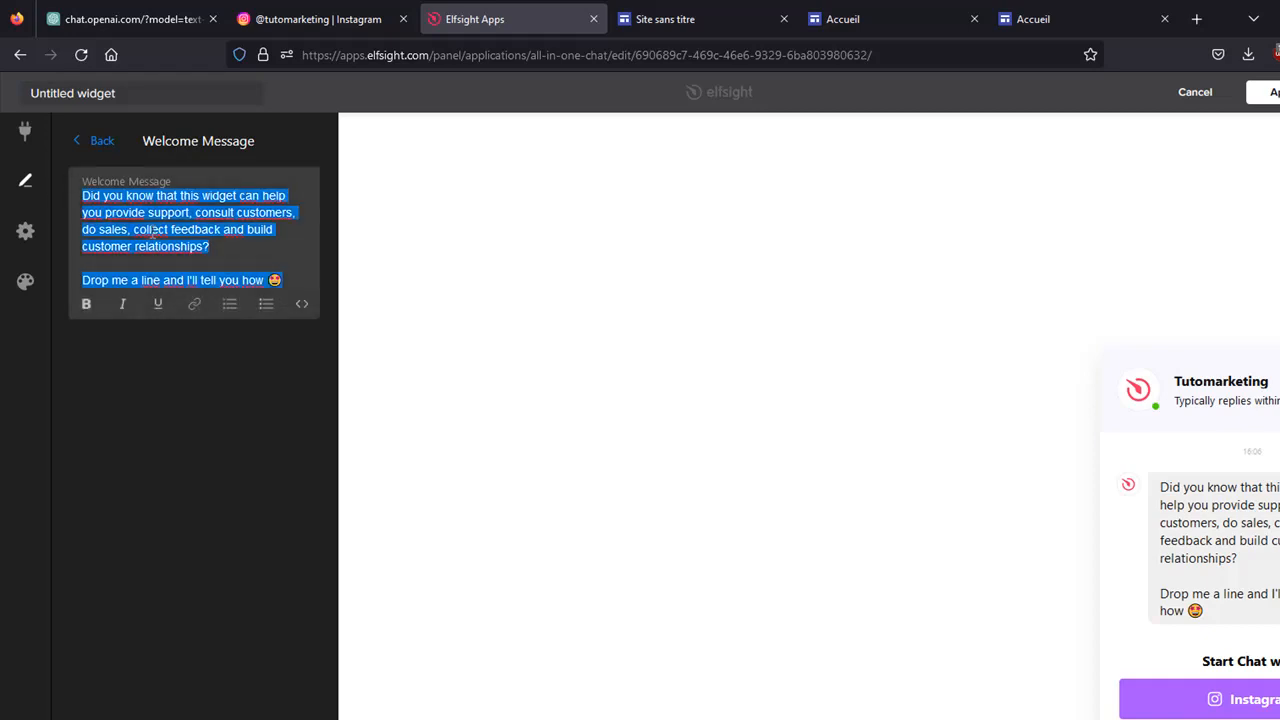
left_click(88, 146)
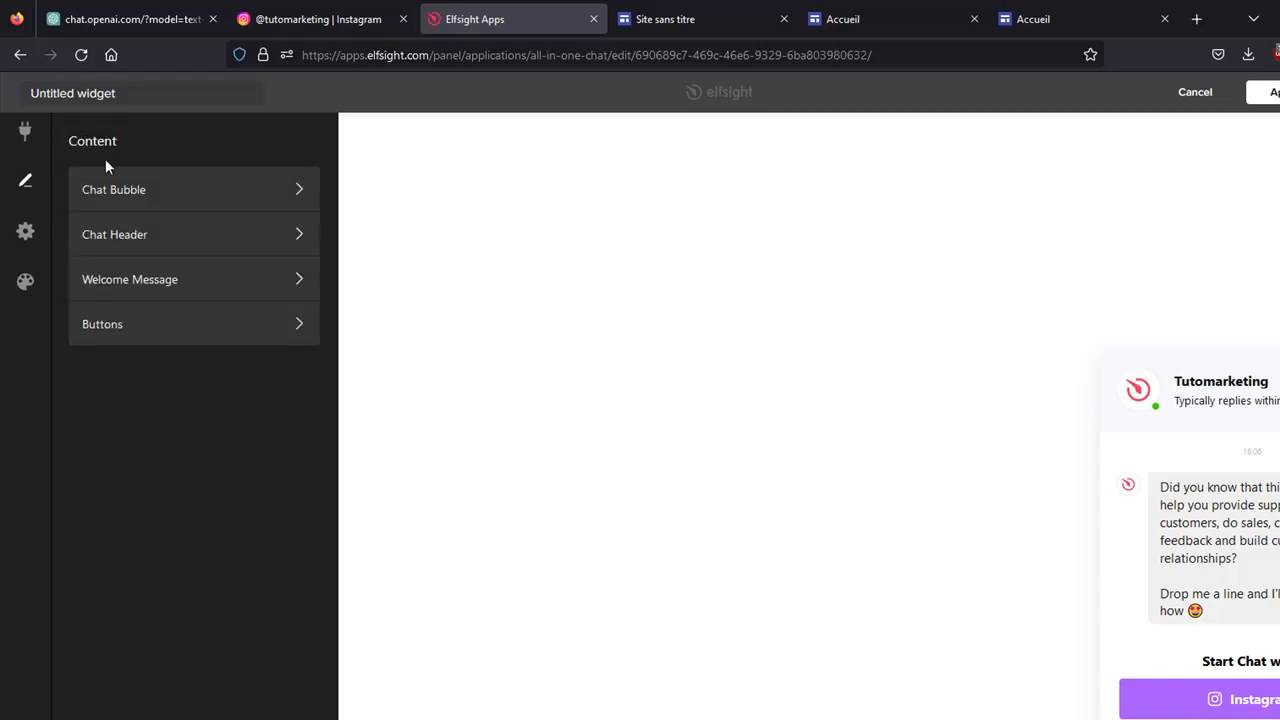
left_click(124, 328)
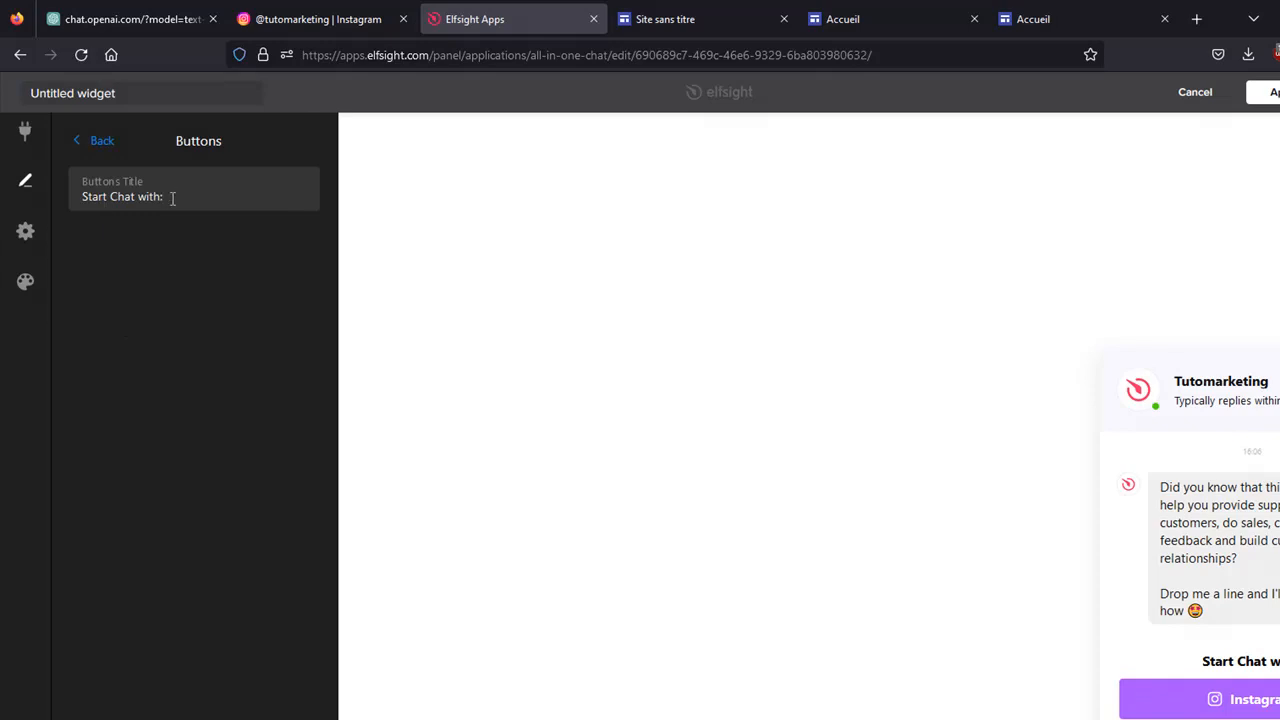
left_click(88, 146)
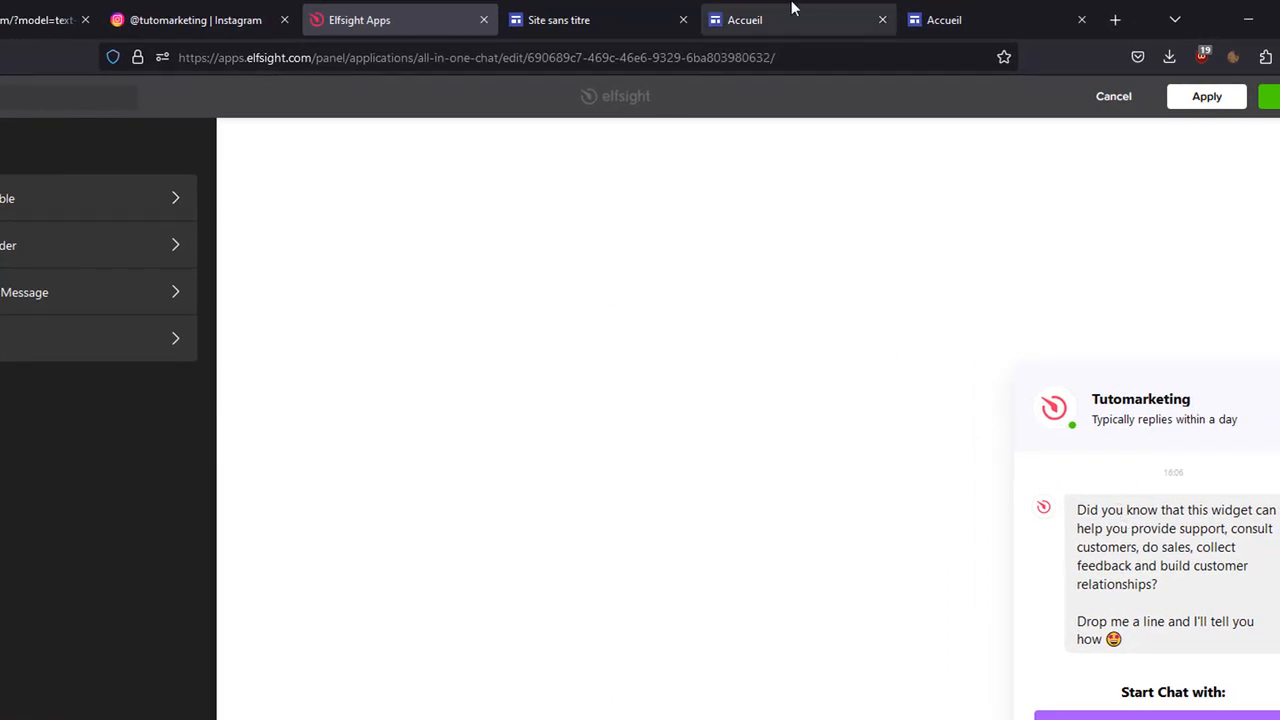
Close the duplicate copy of the published site page and return to the Elfsight widget editor.
left_click(977, 20)
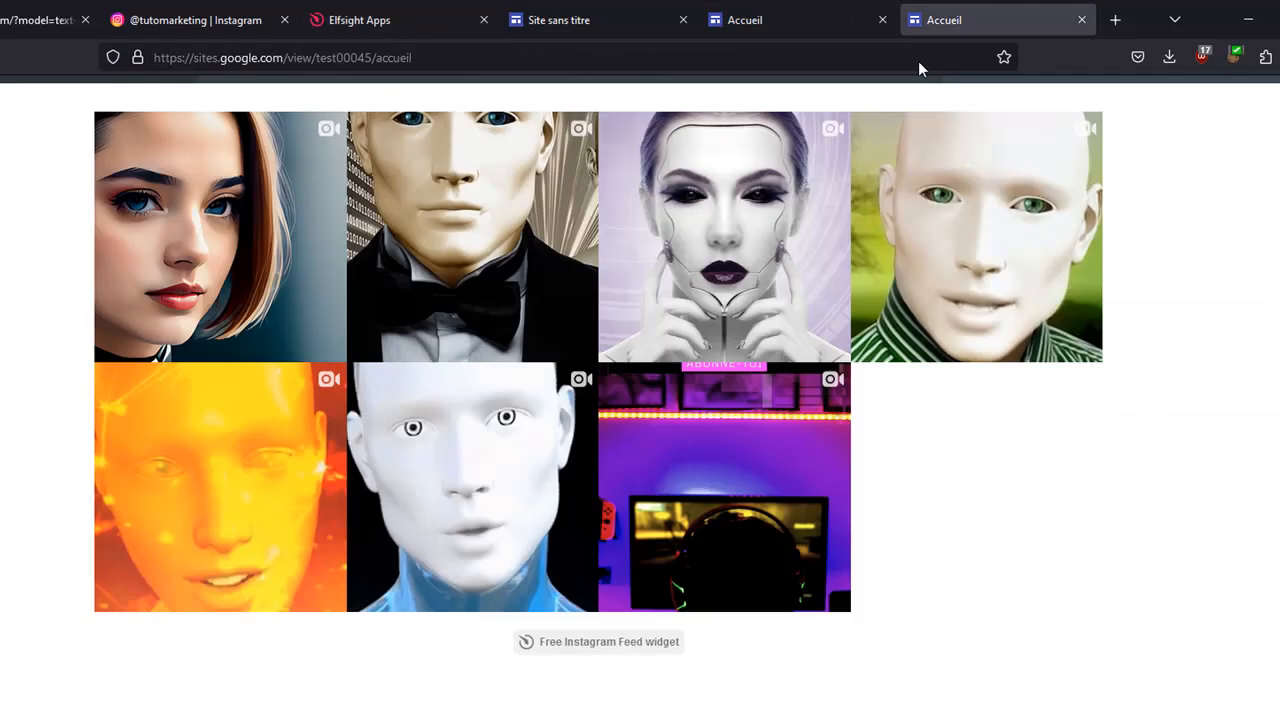
left_click(1081, 20)
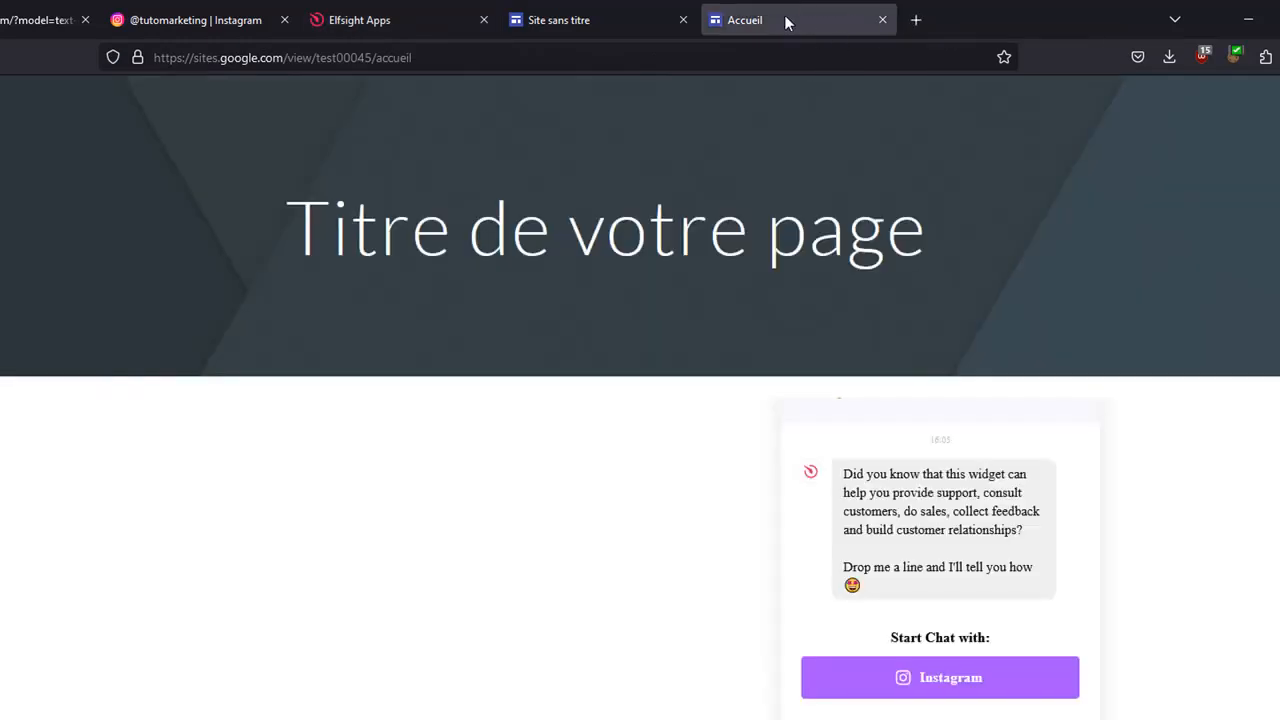
left_click(427, 20)
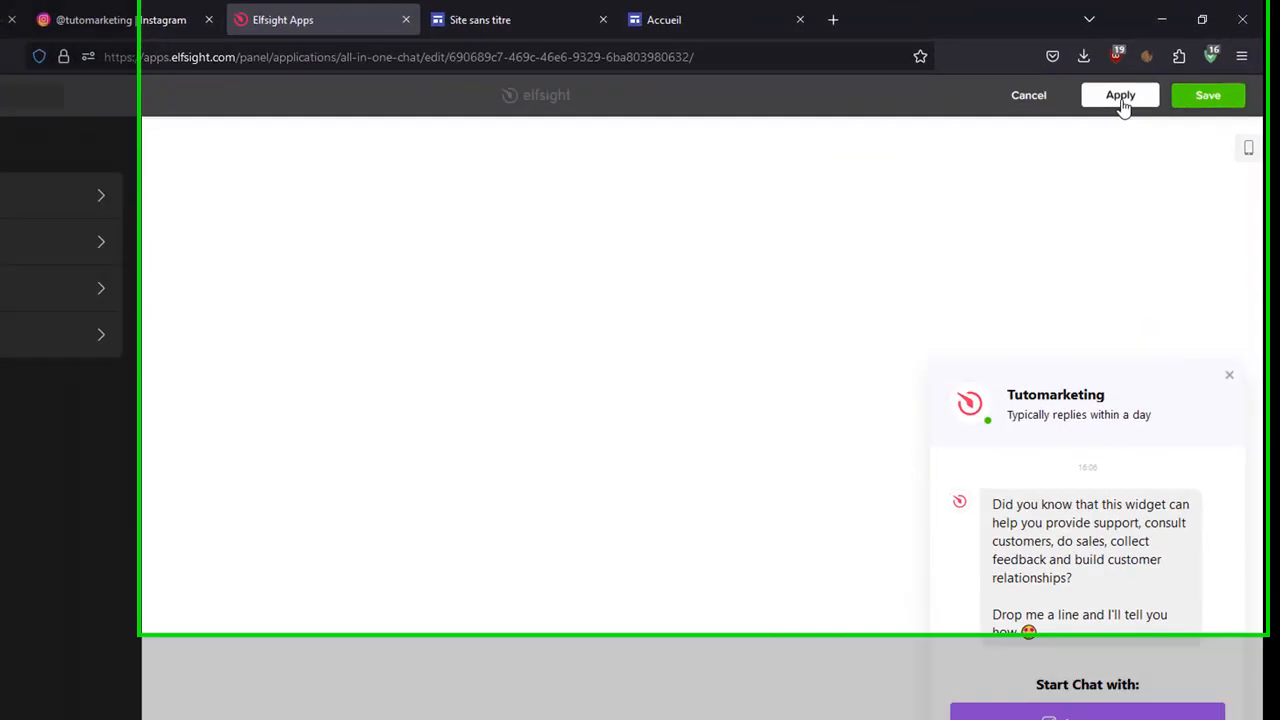
Apply and save the All-in-One Chat widget's changes, and check the chat on the published page before returning to Elfsight.
left_click(1126, 78)
left_click(1222, 110)
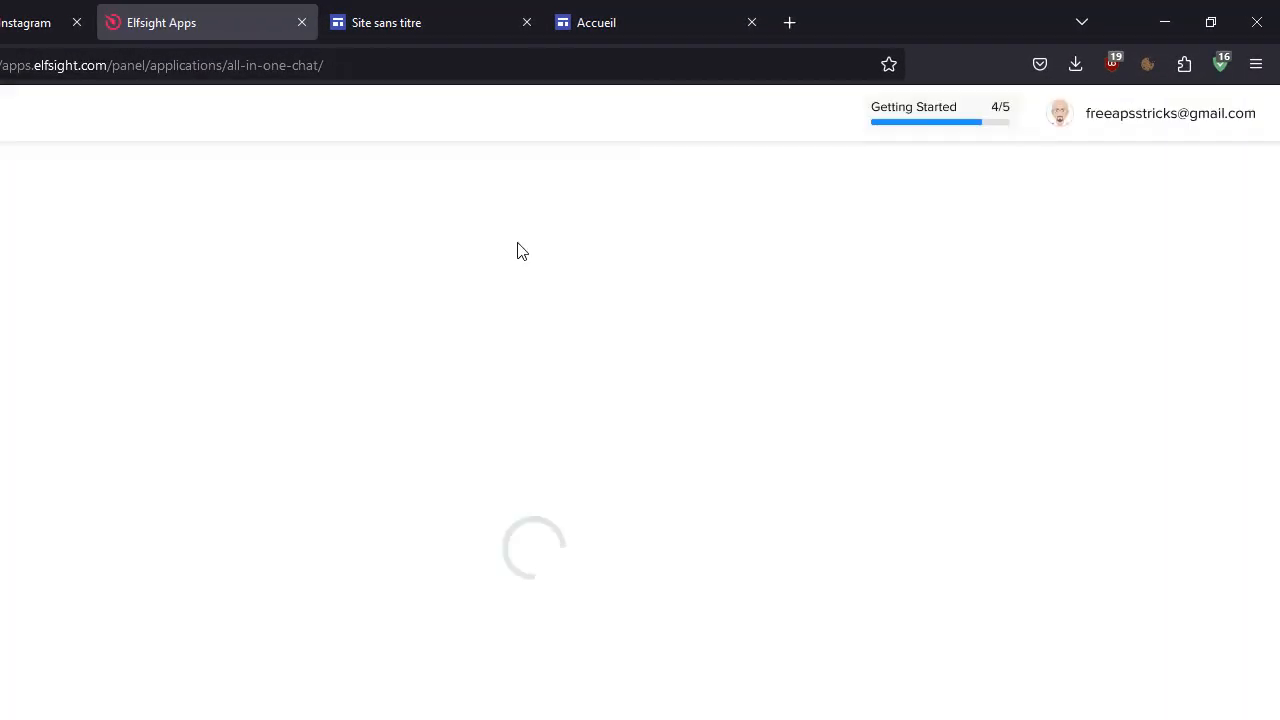
left_click(610, 18)
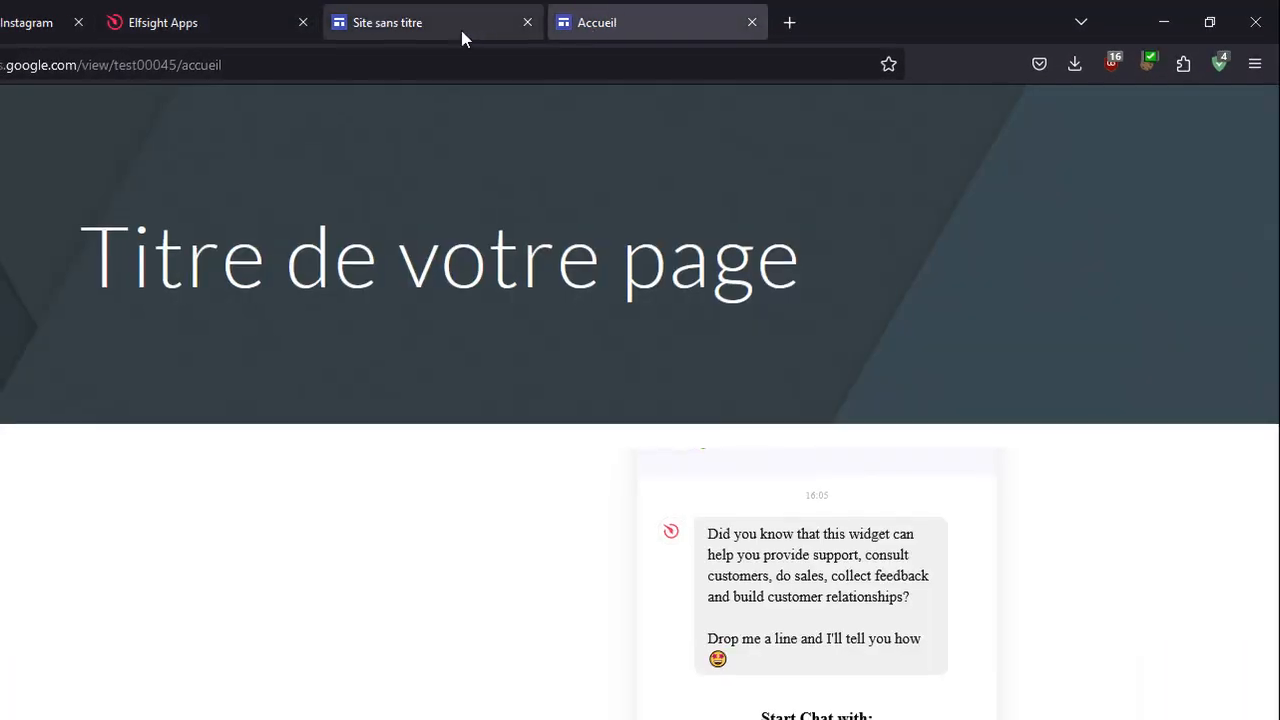
left_click(245, 23)
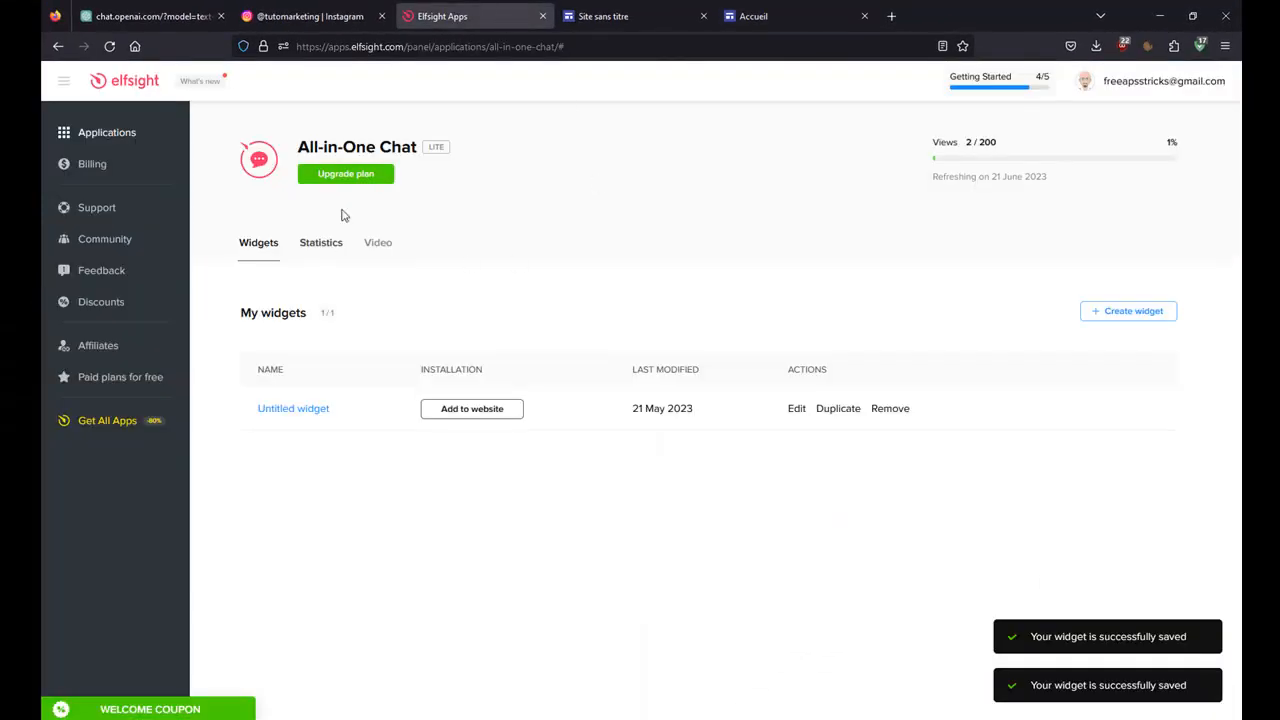
Remove the untitled widget from the All-in-One Chat application and return to the Elfsight applications list.
left_click(107, 132)
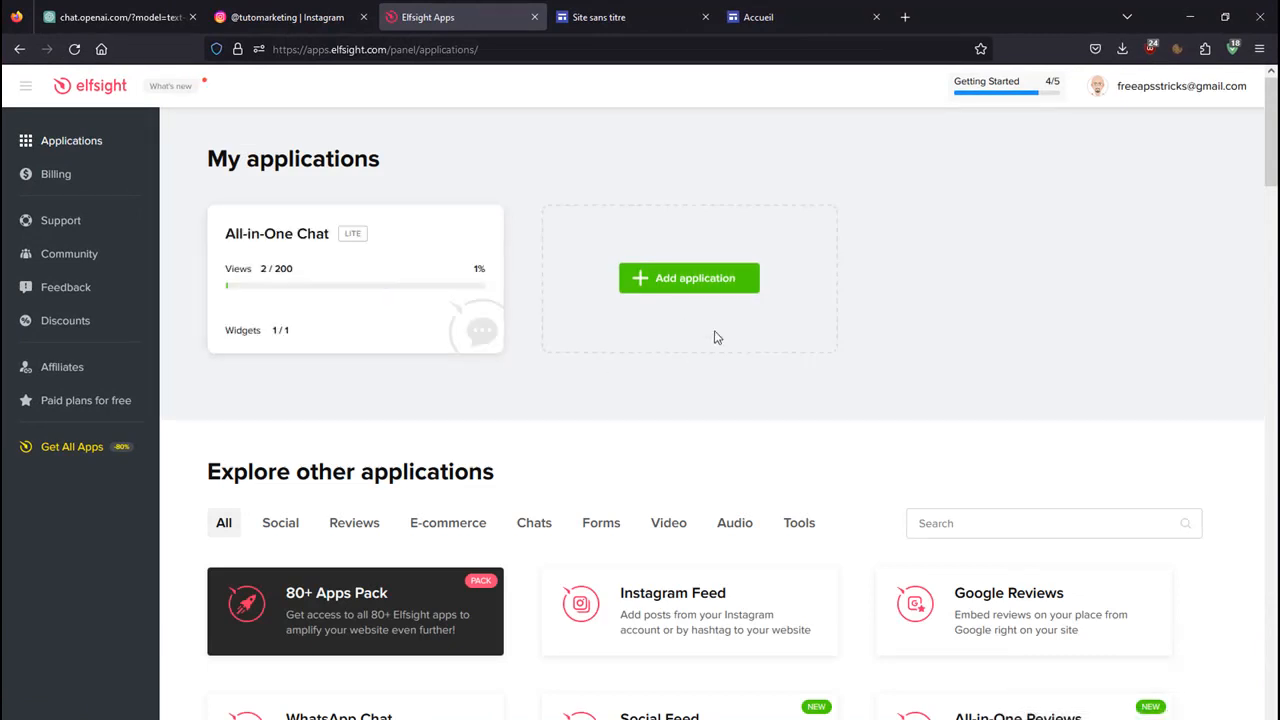
left_click(368, 286)
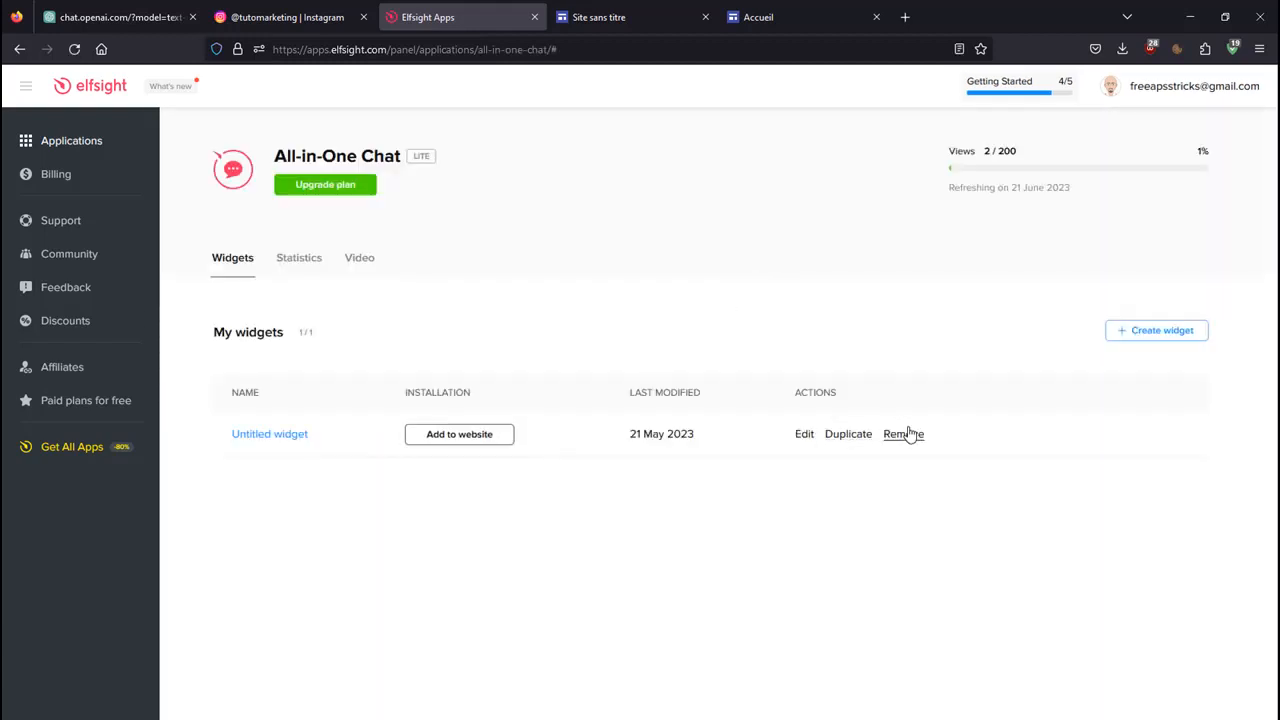
left_click(905, 432)
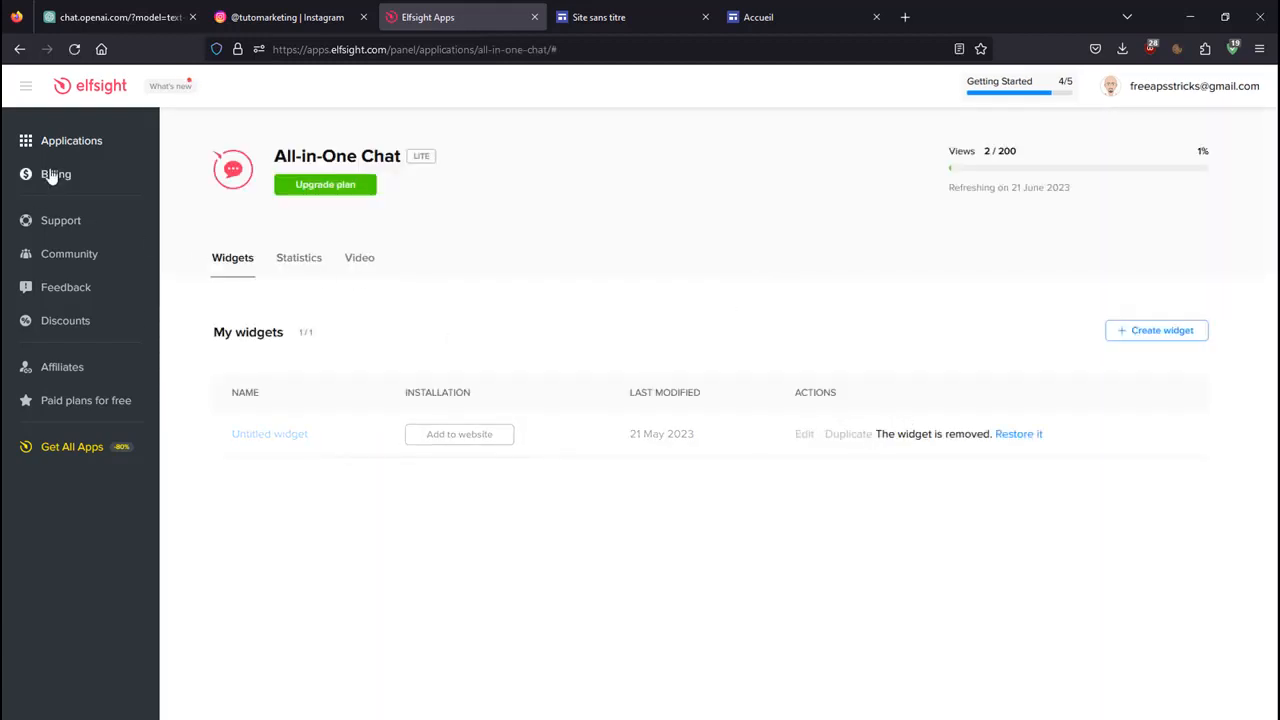
left_click(82, 98)
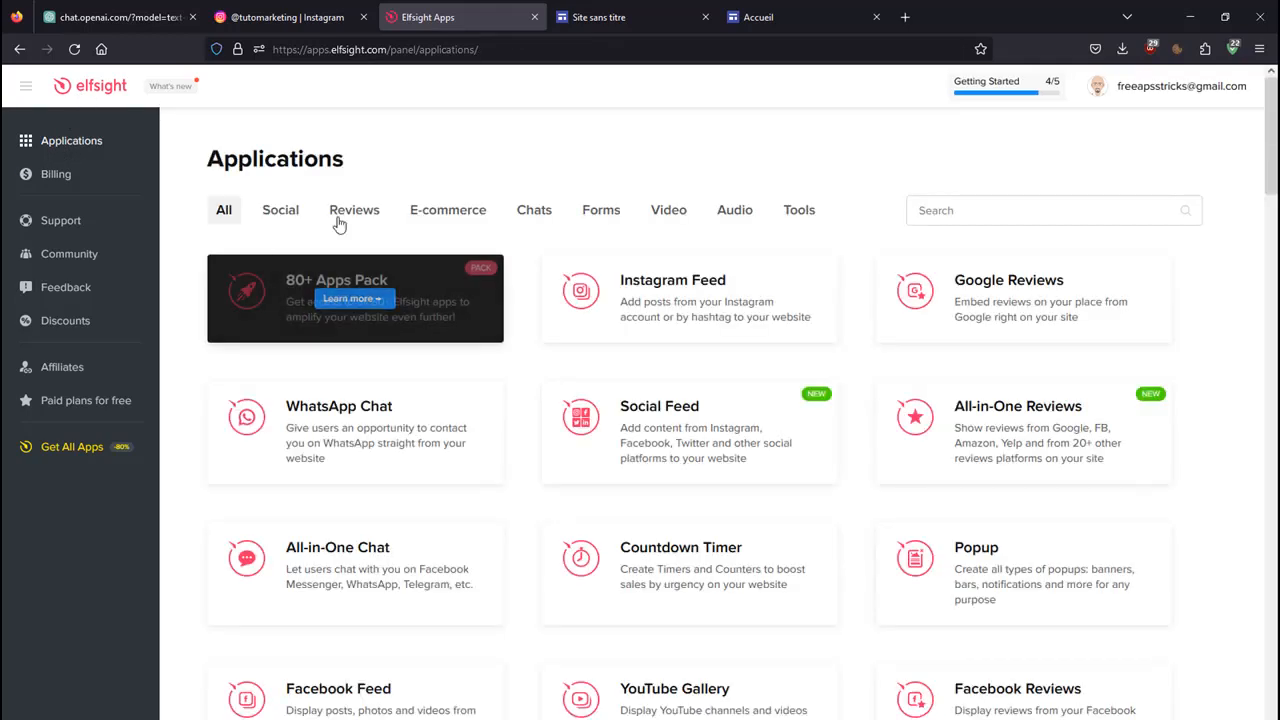
Browse the application catalogue and start creating a Pricing Table widget.
scroll(700, 514, "down", 2)
mouse_move(703, 514)
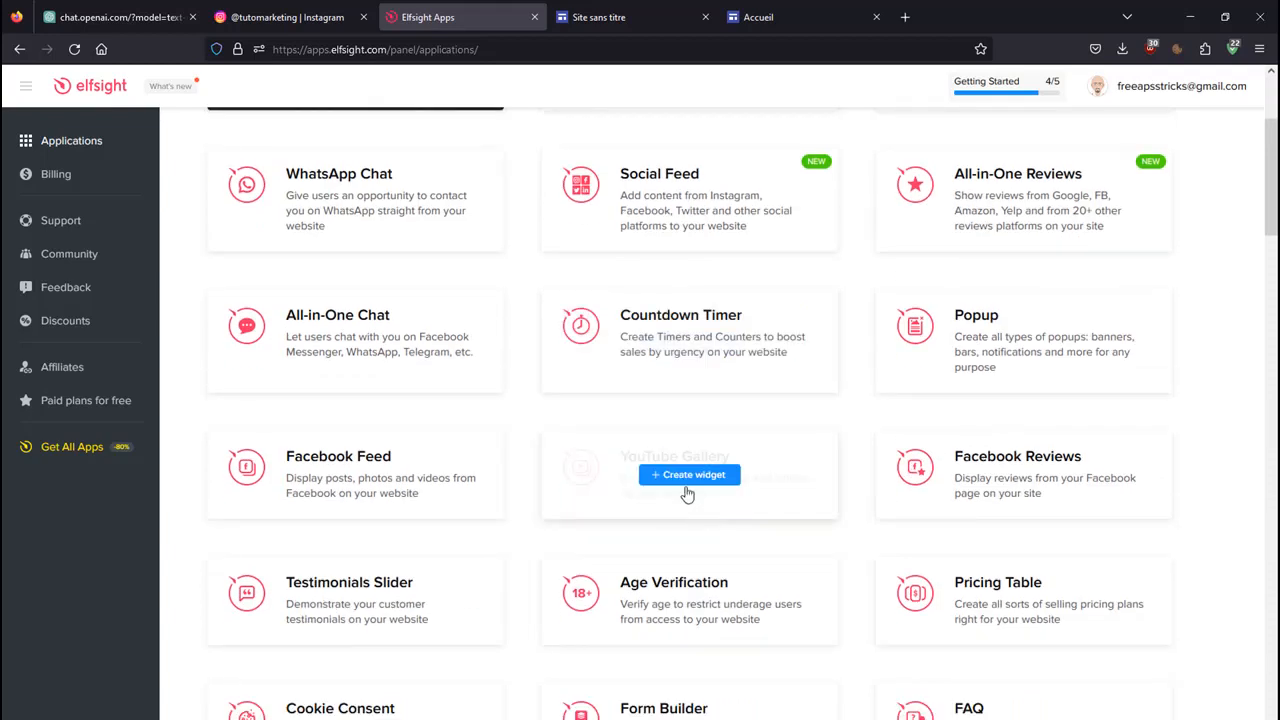
scroll(687, 494, "down", 1)
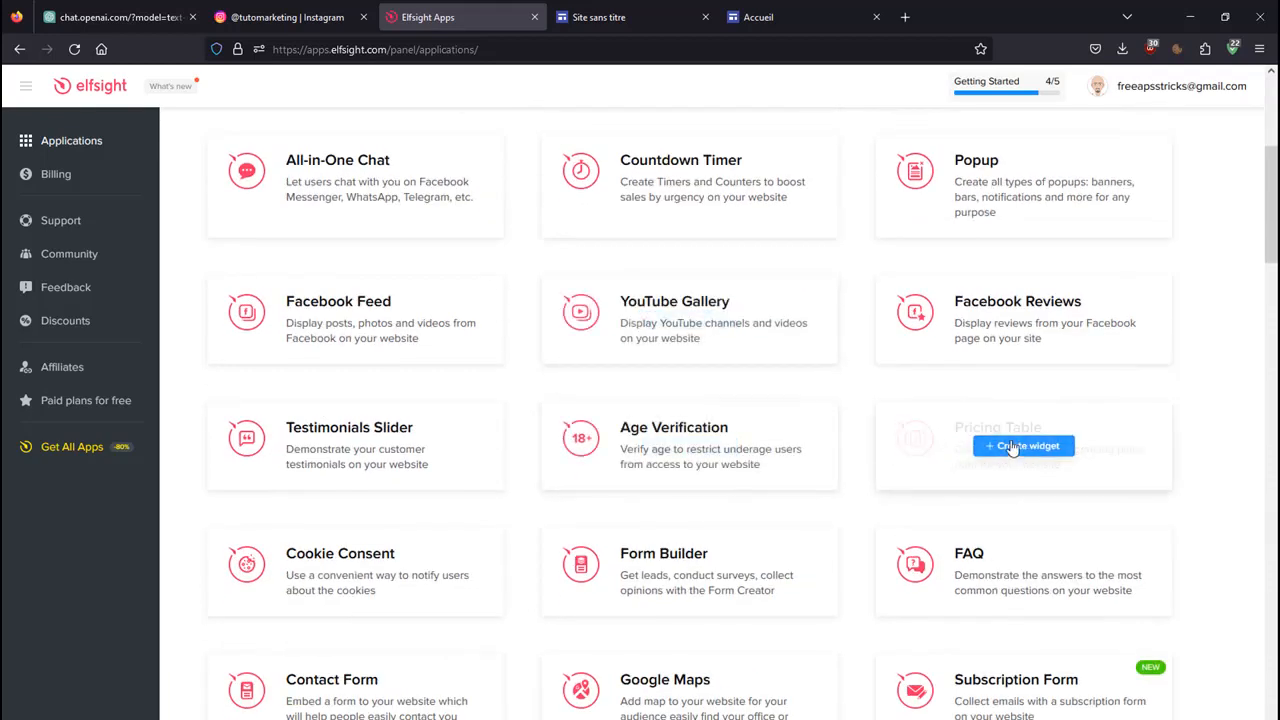
left_click(1012, 448)
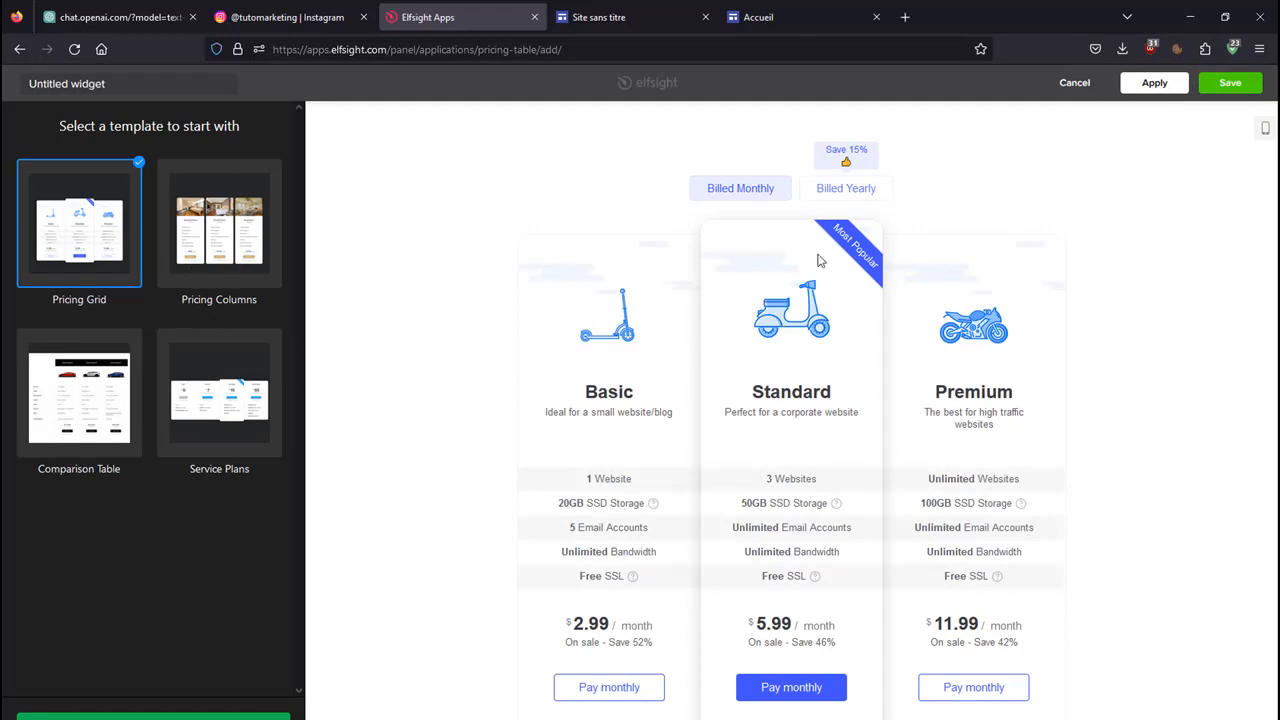
Preview the Comparison Table and Service Plans templates, and select the Pricing Columns template.
left_click(108, 412)
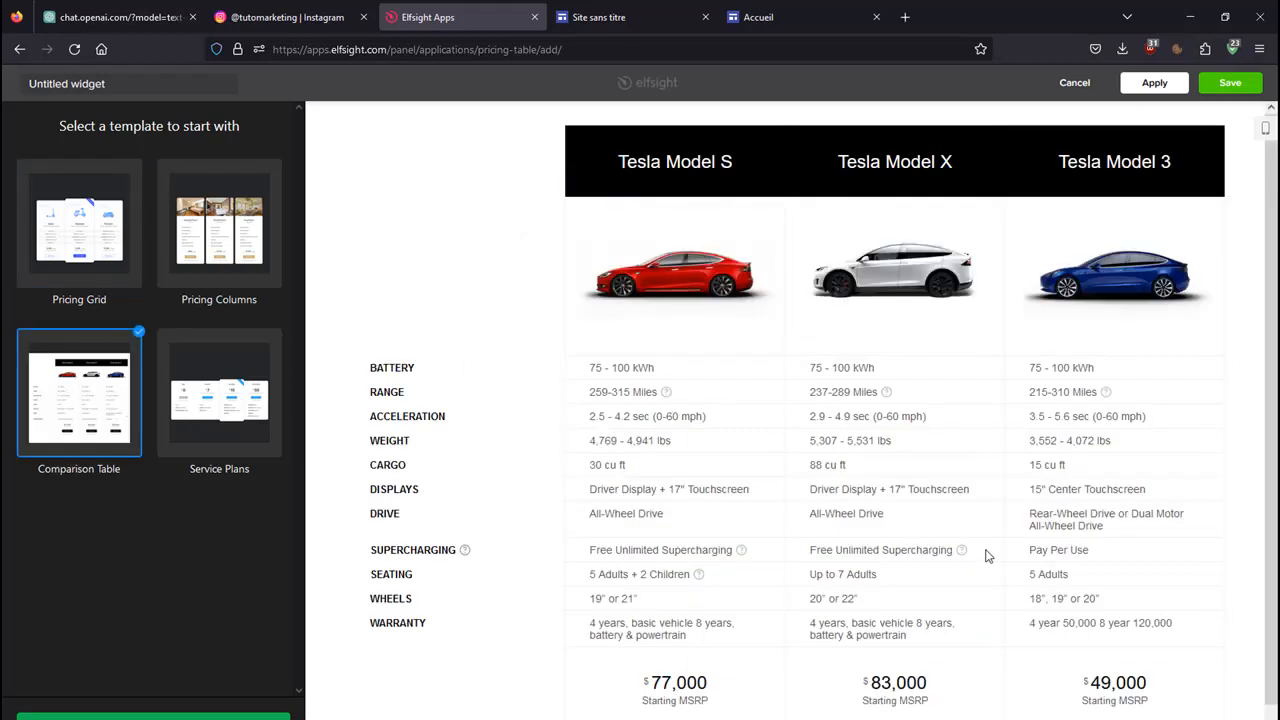
scroll(986, 556, "down", 1)
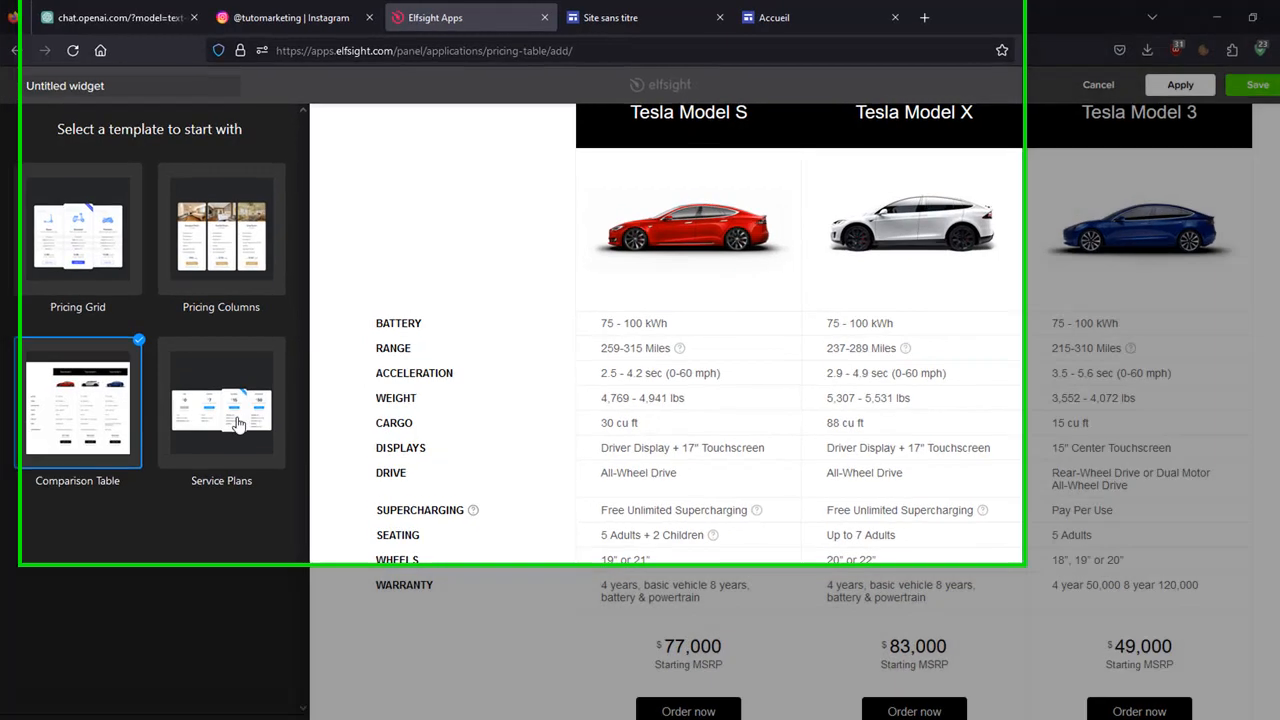
left_click(219, 395)
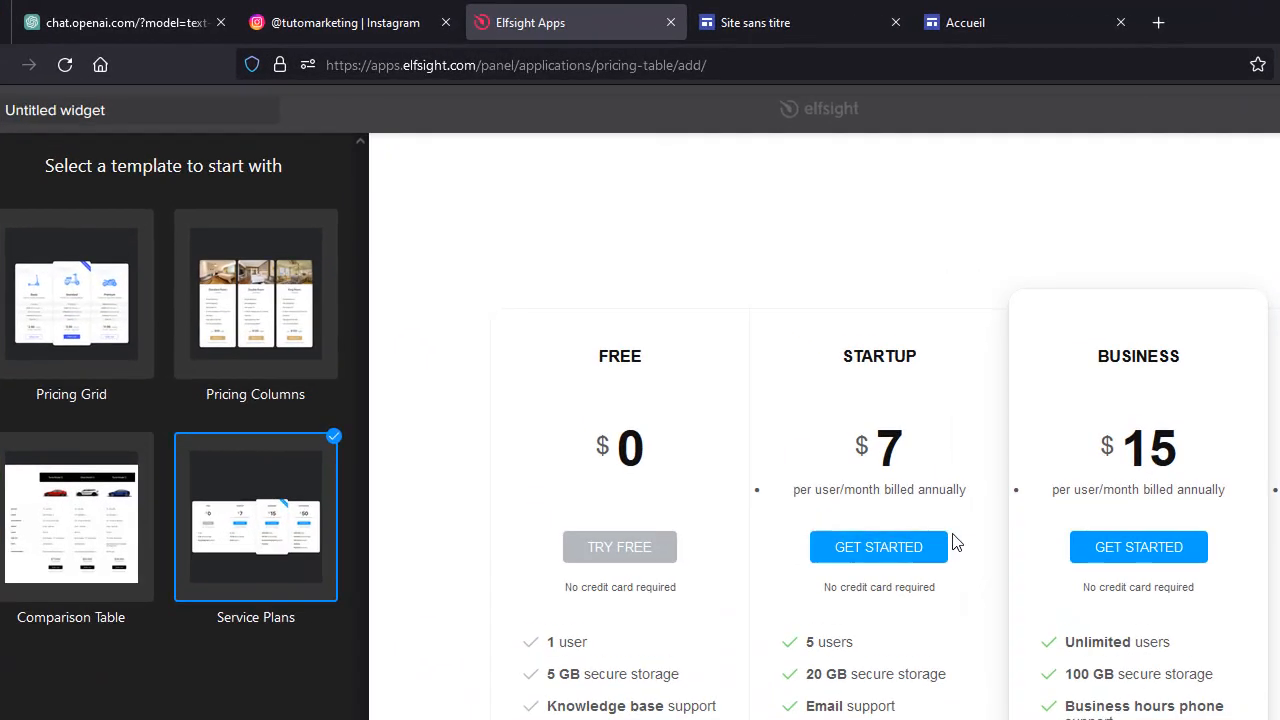
left_click(268, 320)
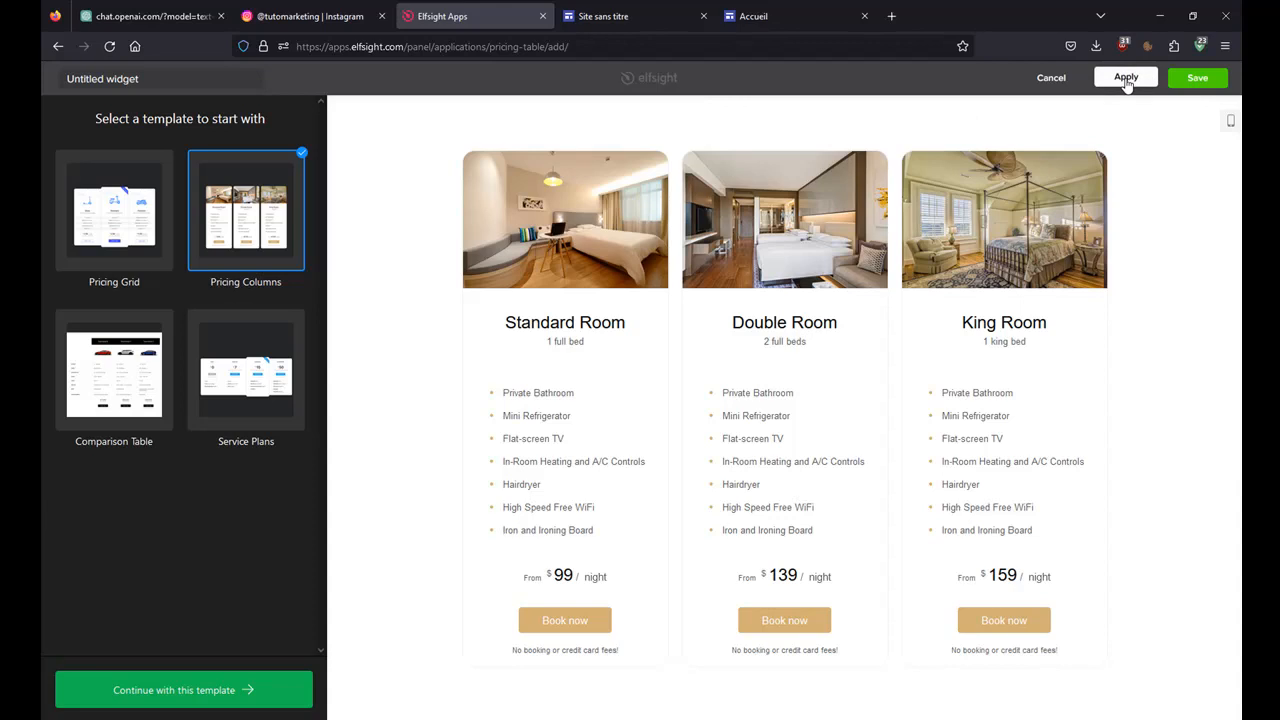
Continue with the Pricing Columns template and open its Standard Room column for editing.
left_click(222, 701)
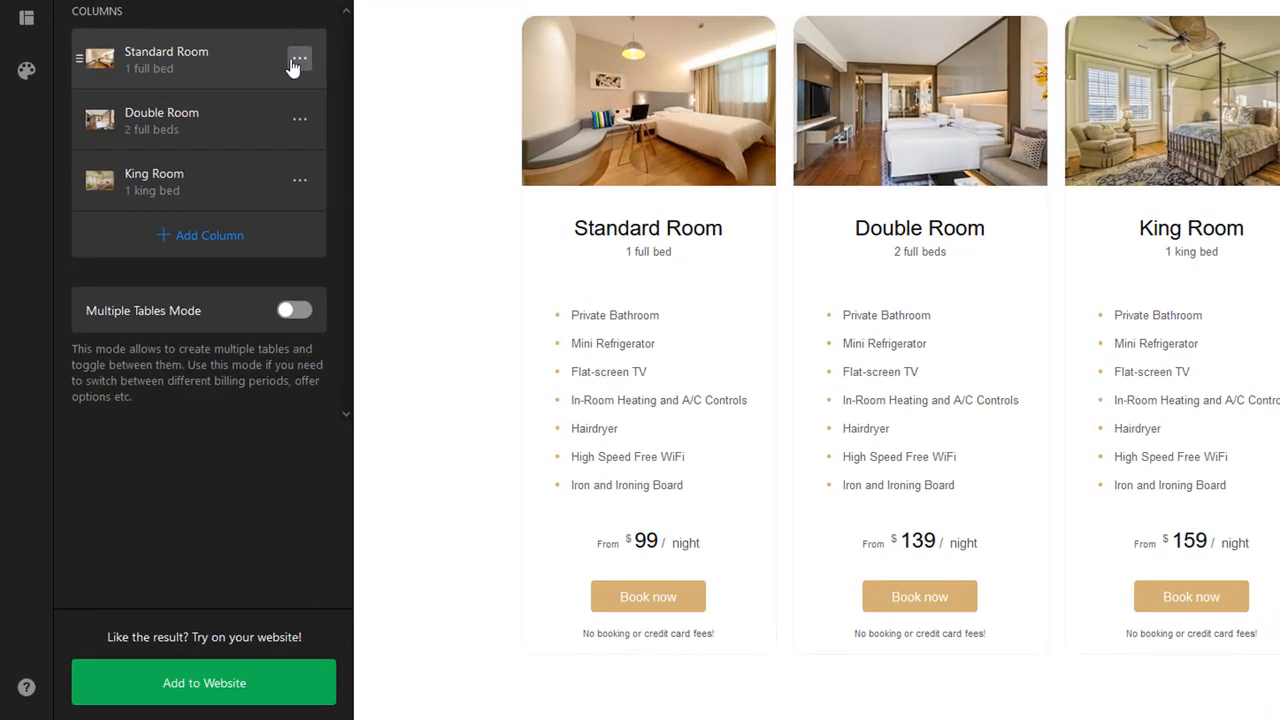
left_click(296, 62)
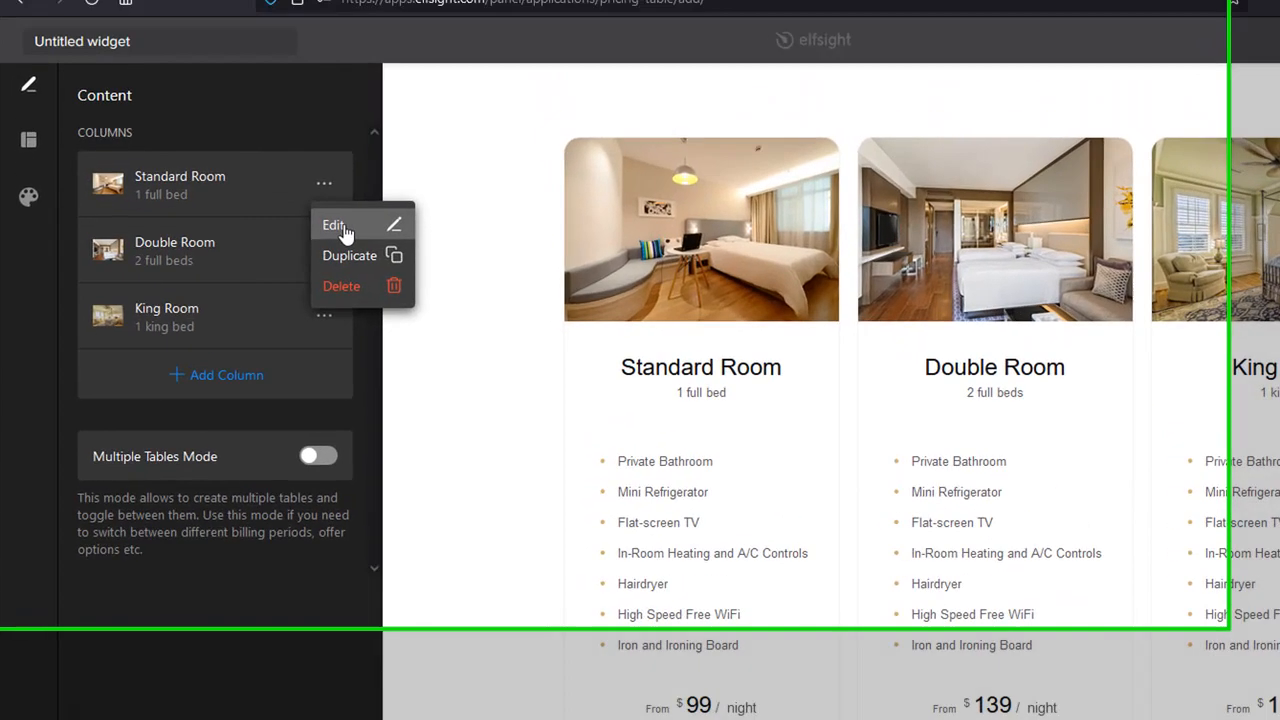
left_click(340, 226)
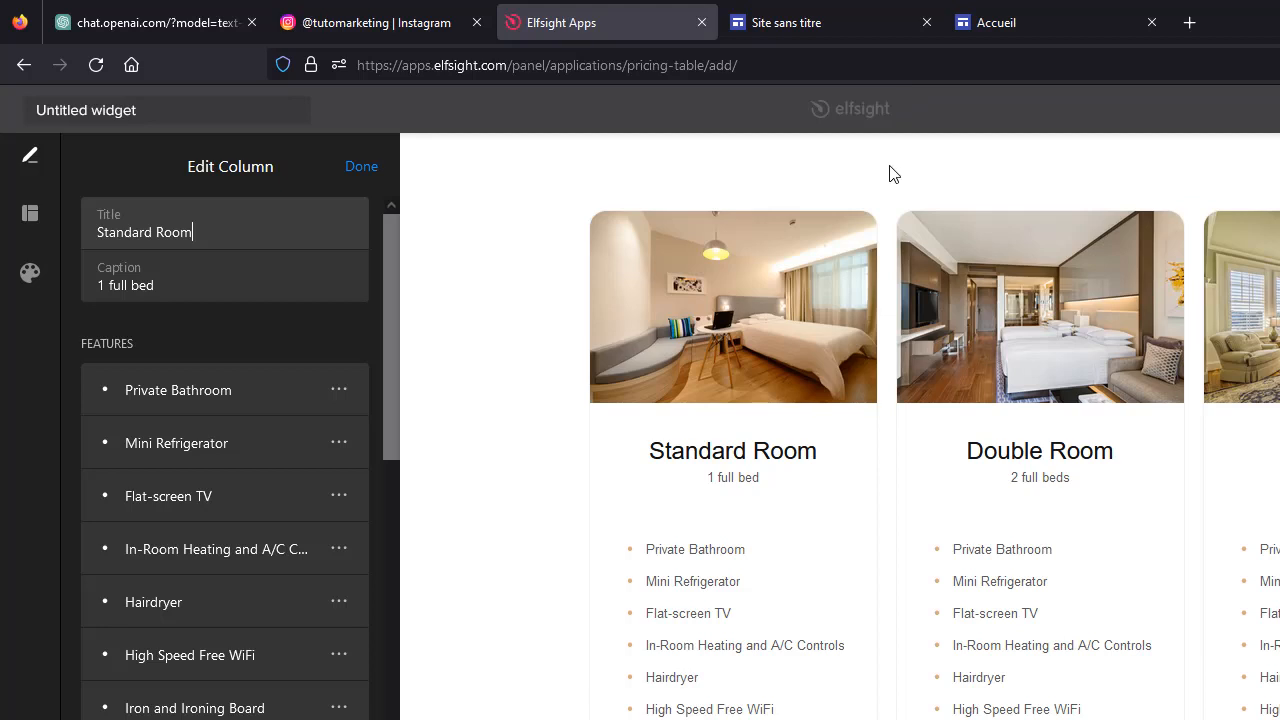
Switch to the tutomarketing Instagram profile and look through its publications.
left_click(370, 28)
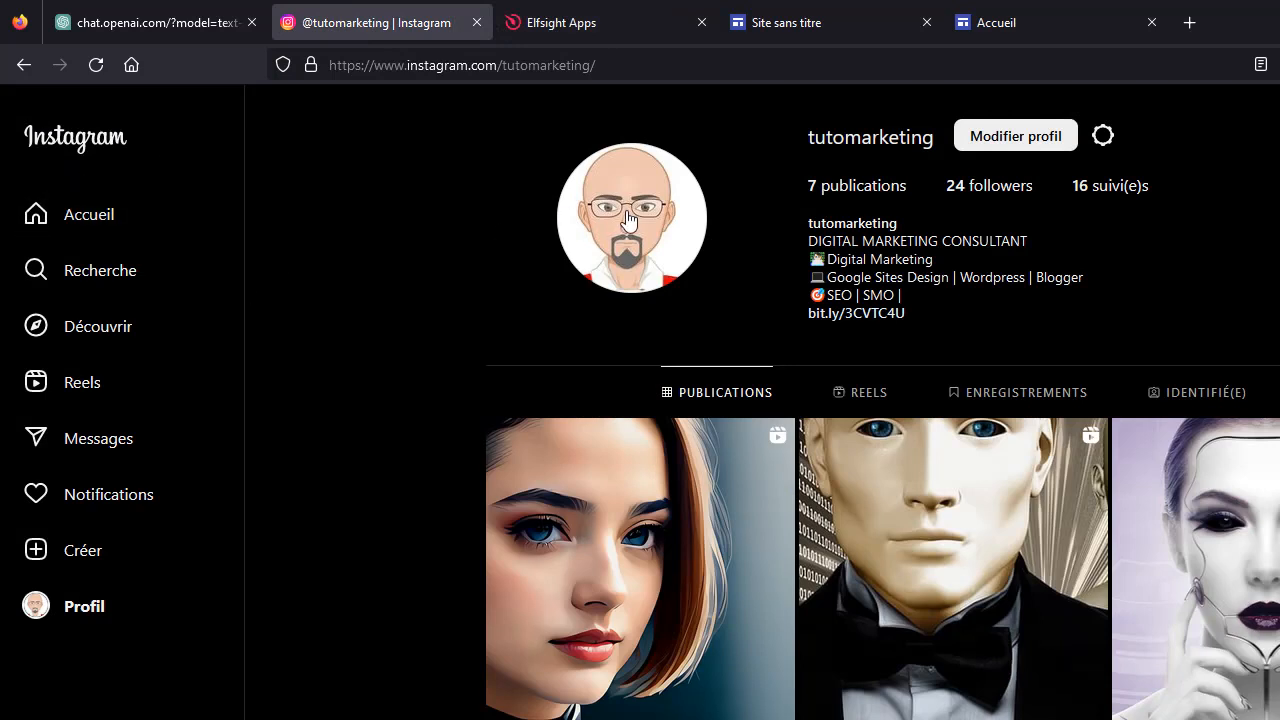
scroll(906, 509, "down", 4)
scroll(674, 537, "up", 3)
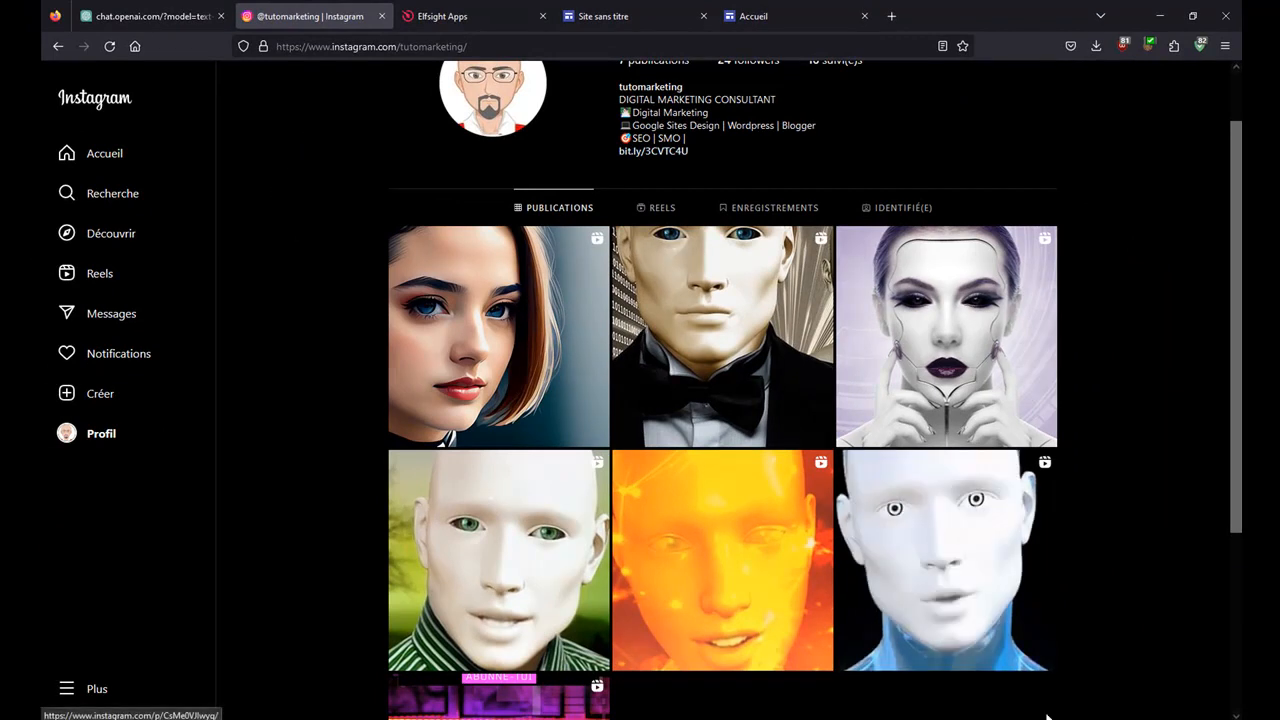
left_click(1077, 719)
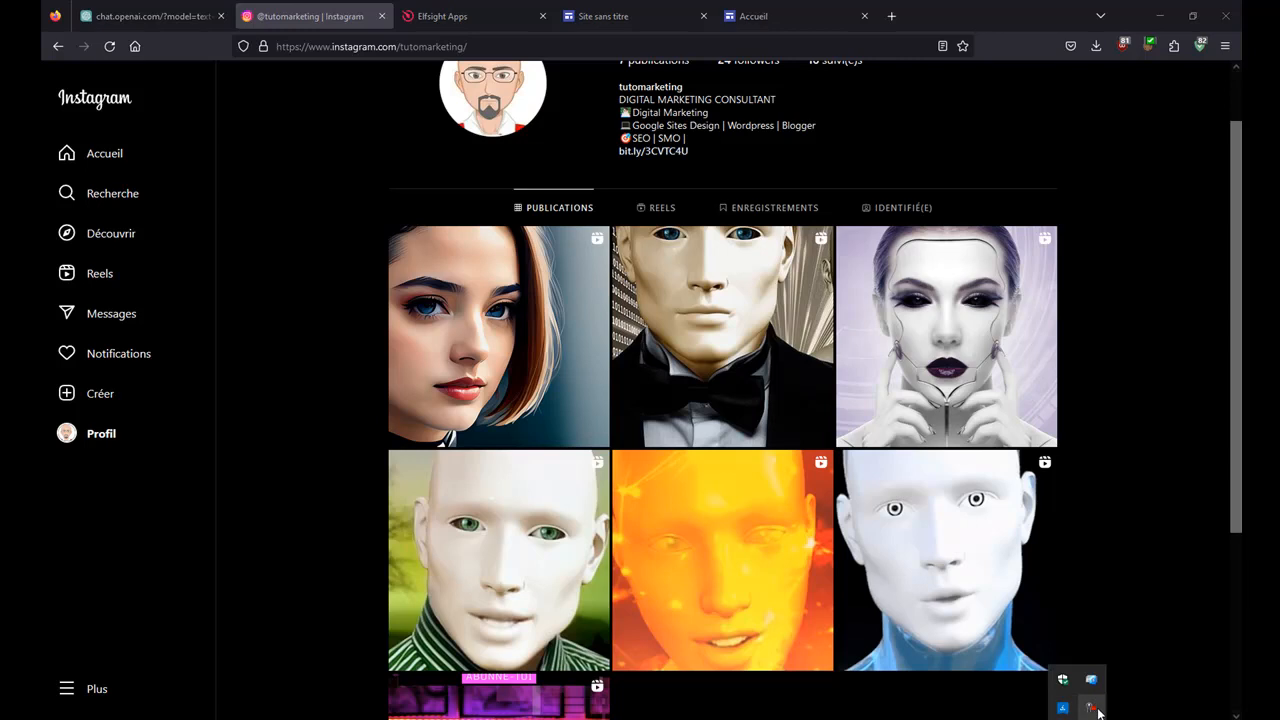